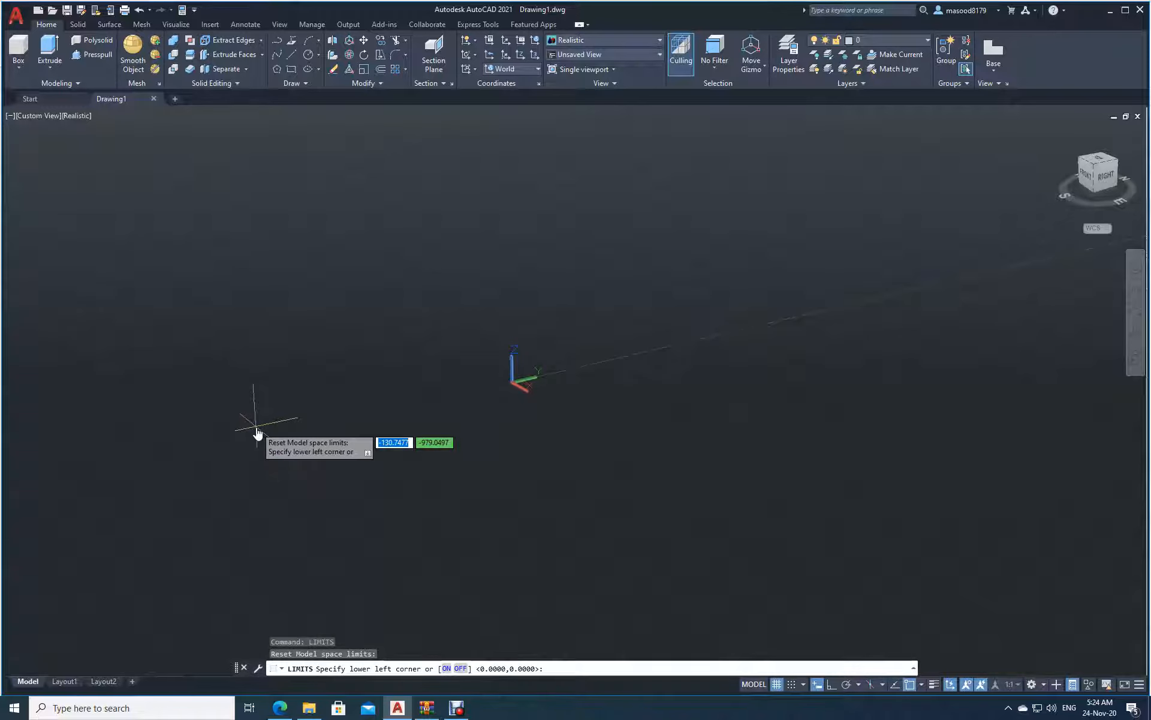
# Set the model space limits to 0,0 for the lower-left corner and 50,50 for the upper-right corner
pyautogui.write('50')
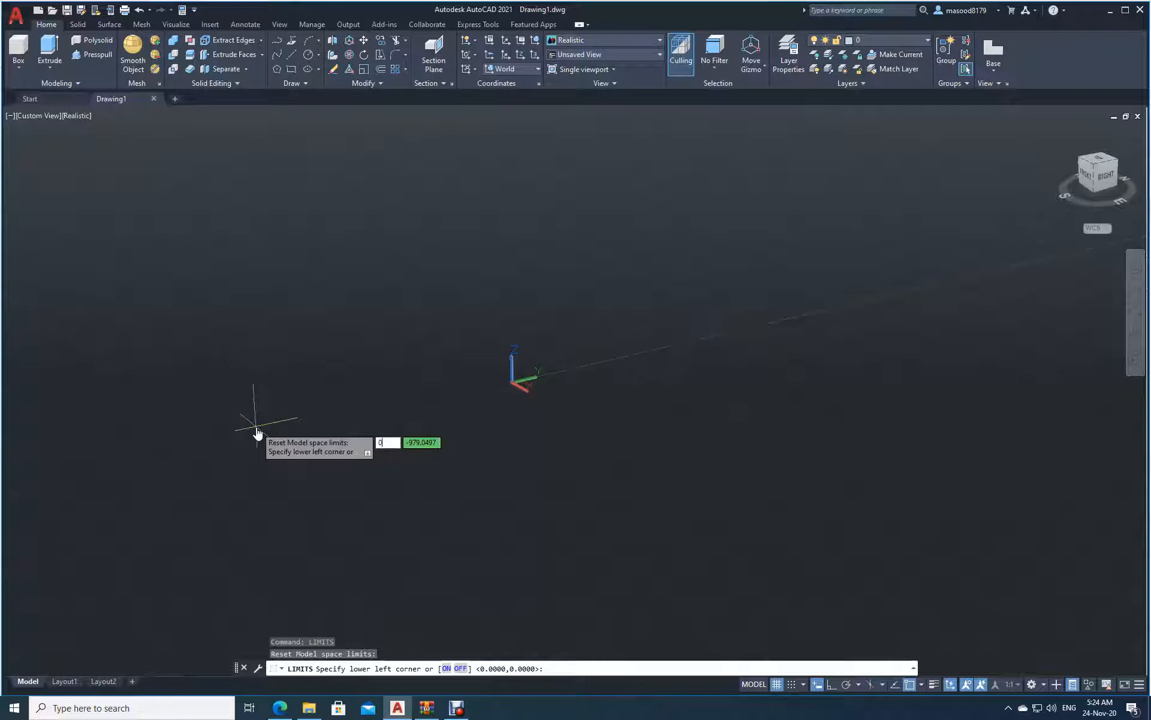
pyautogui.press('Tab')
pyautogui.write('0')
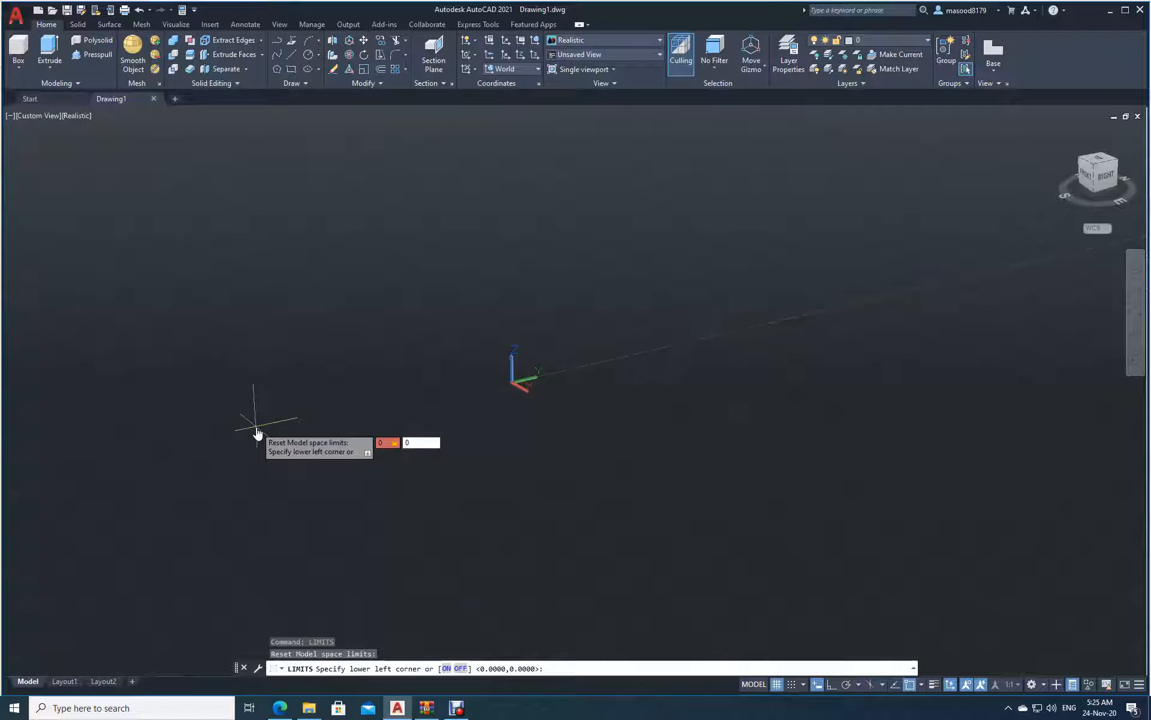
pyautogui.press('Return')
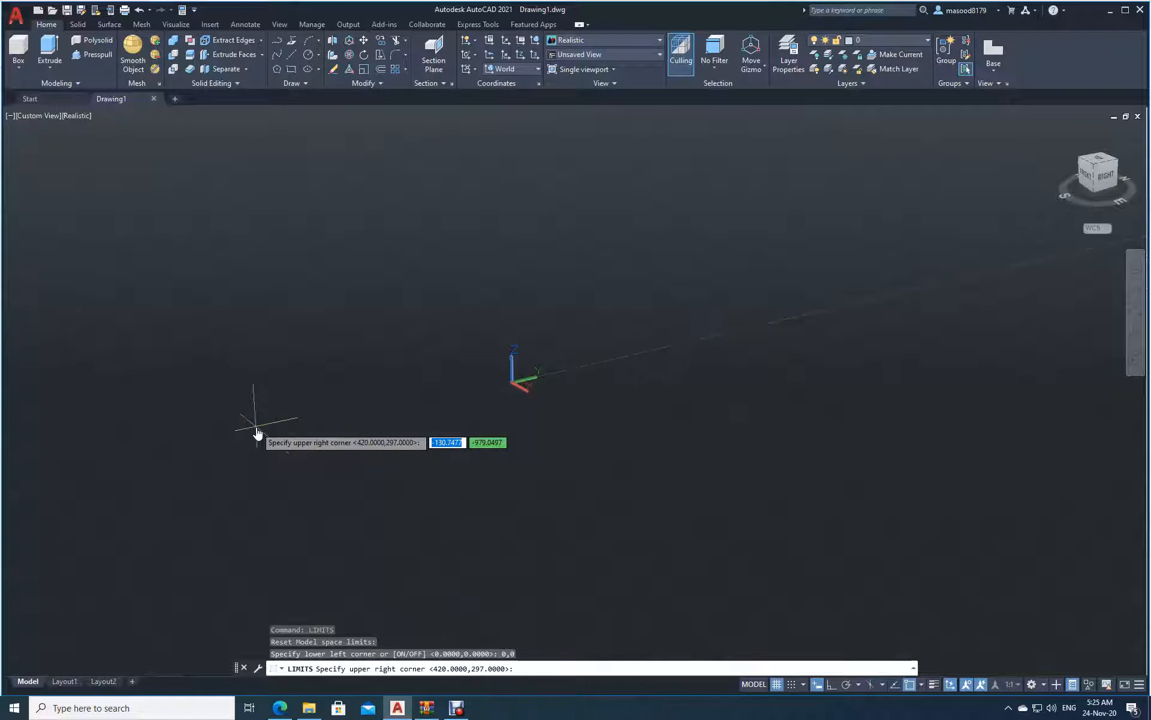
pyautogui.write('50')
pyautogui.press('Tab')
pyautogui.write('50')
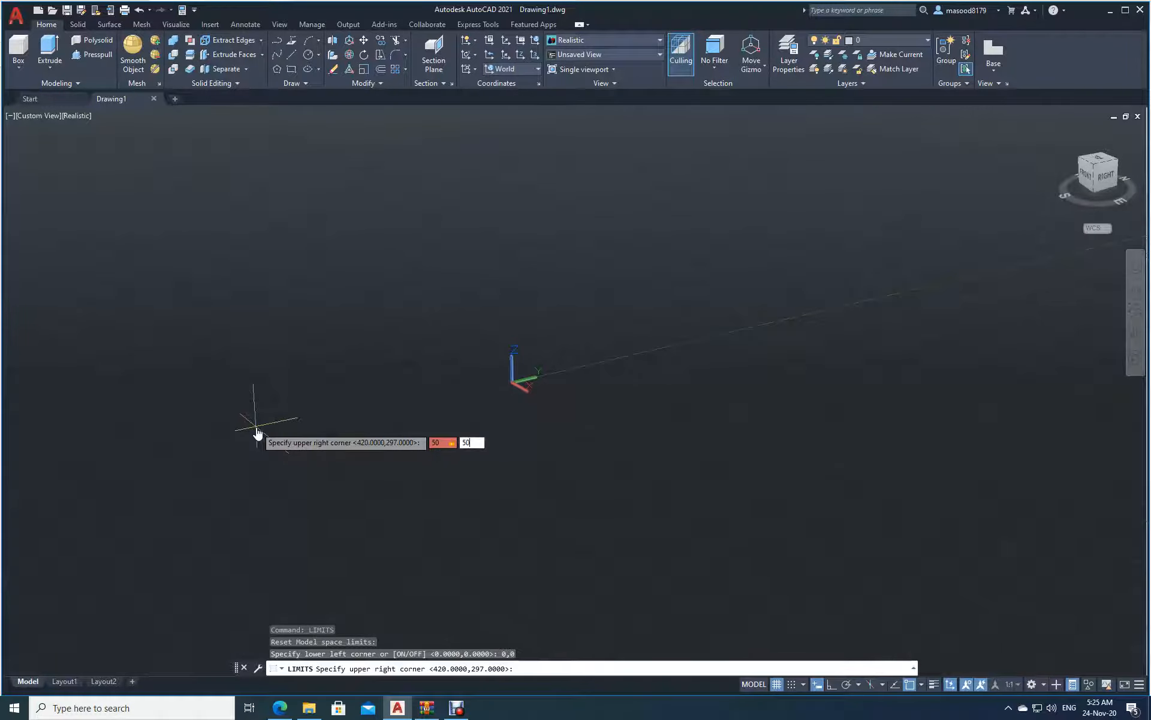
pyautogui.press('Return')
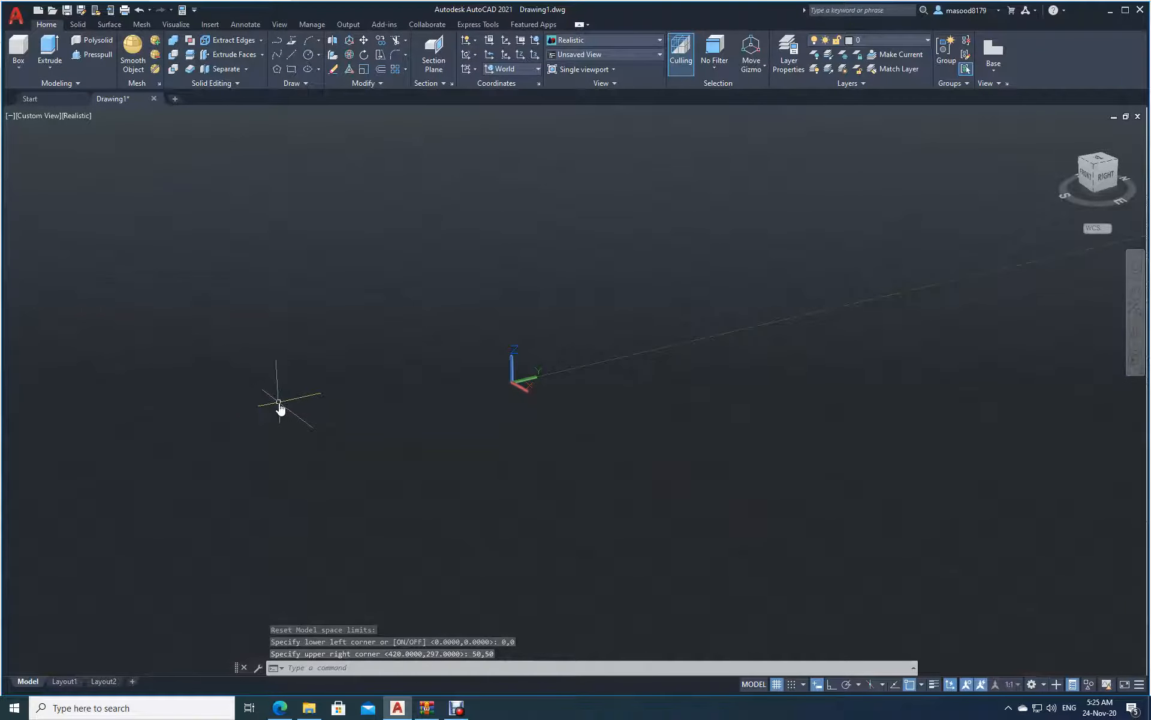
# Zoom the view to the drawing extents
pyautogui.write('z')
pyautogui.press('Return')
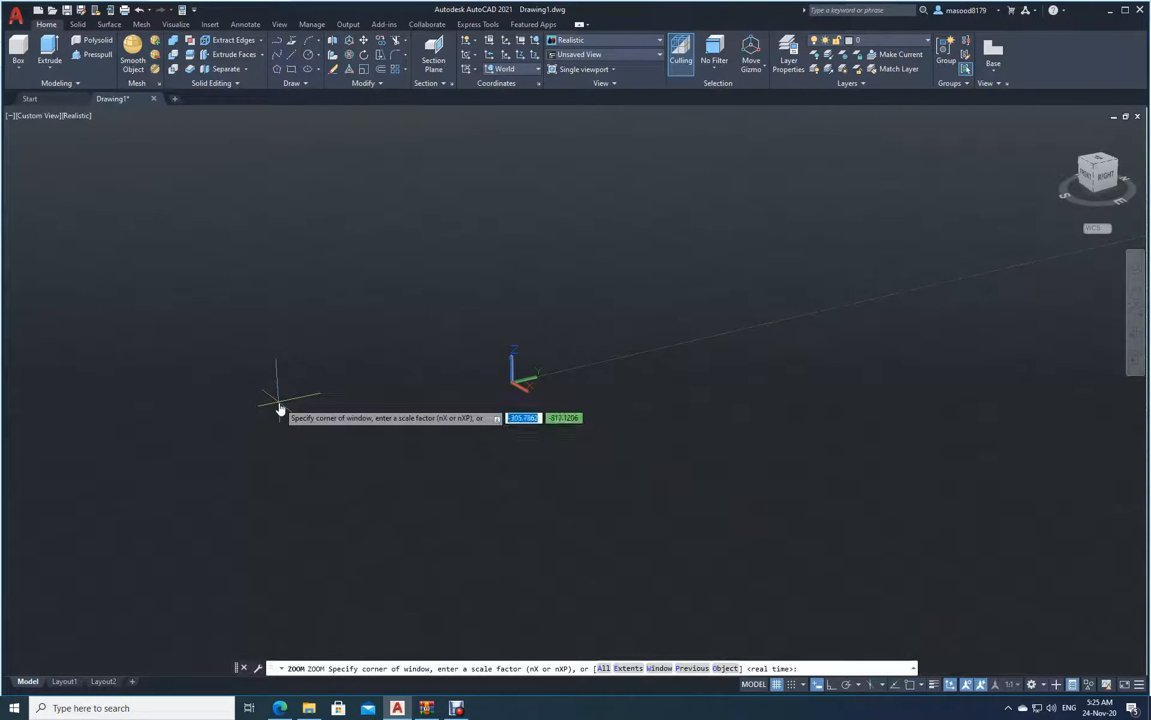
pyautogui.write('e')
pyautogui.press('Return')
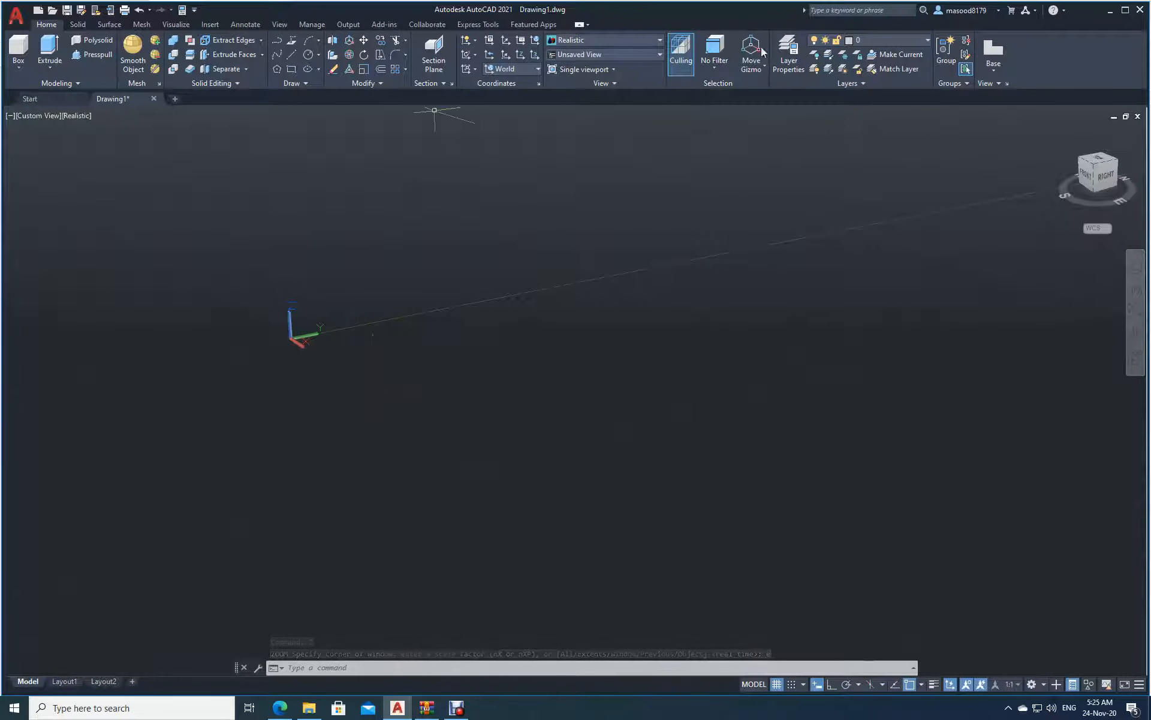
# Check the dimensions in the Lesson 3 PDF and set the drawing to the Top view in 2D Wireframe style
pyautogui.click(399, 708)
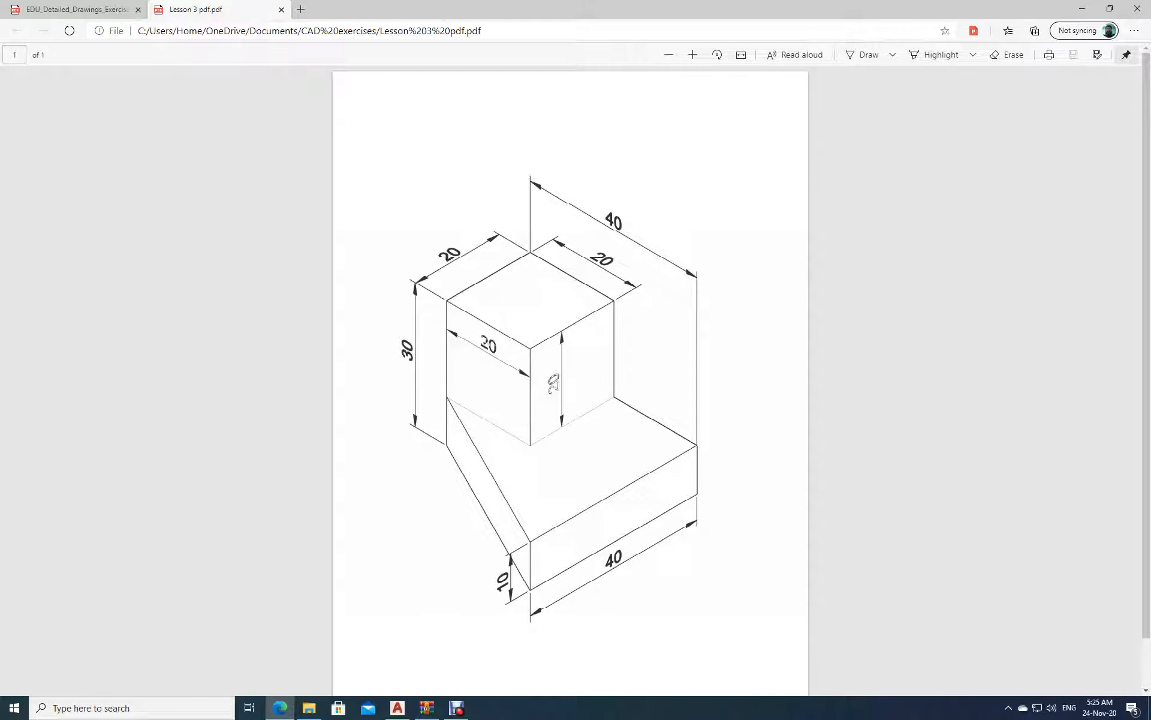
pyautogui.click(398, 708)
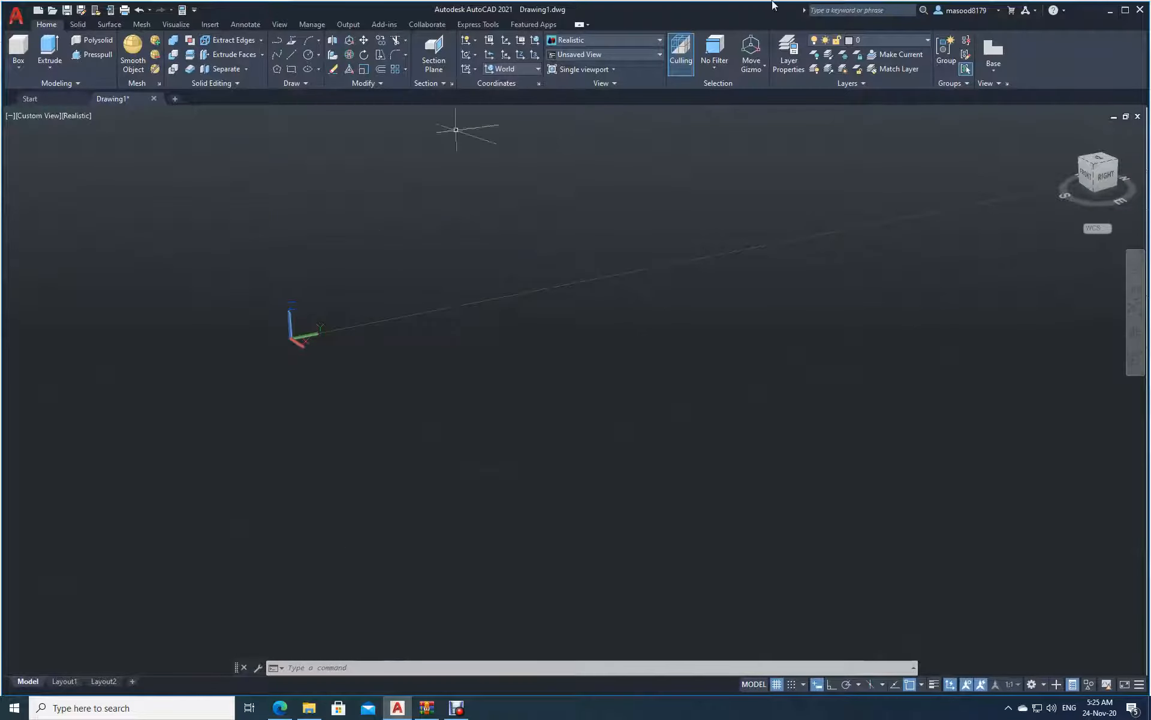
pyautogui.click(660, 55)
pyautogui.click(563, 68)
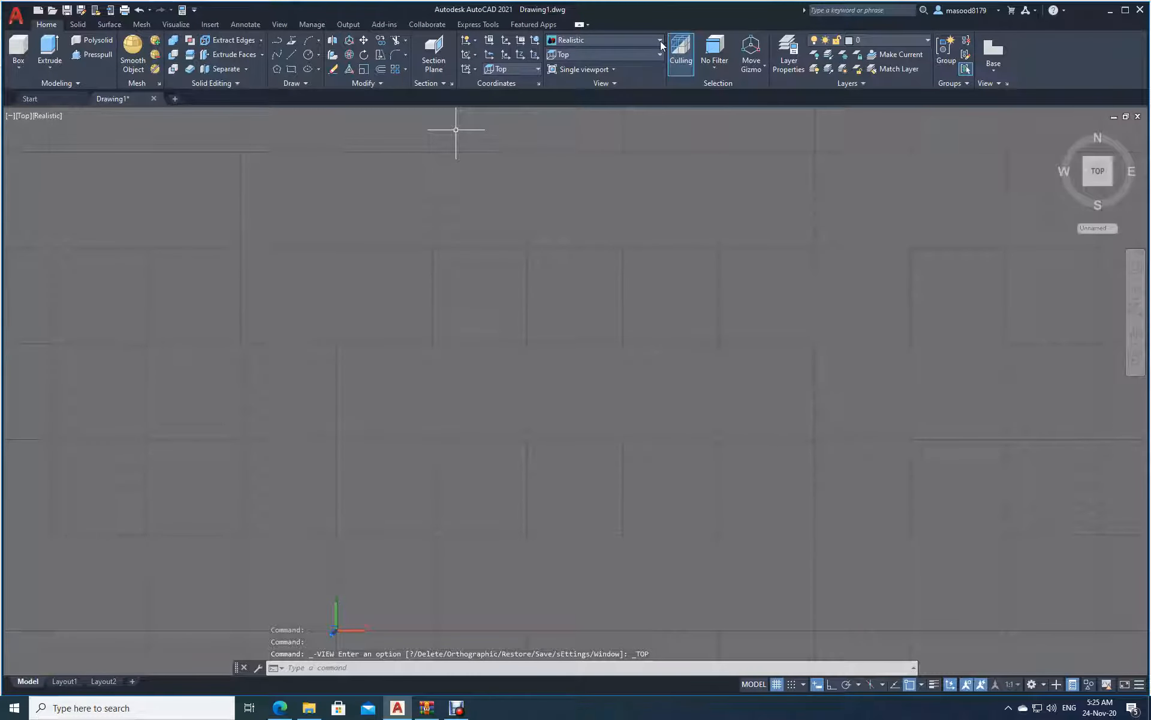
pyautogui.click(660, 41)
pyautogui.click(566, 56)
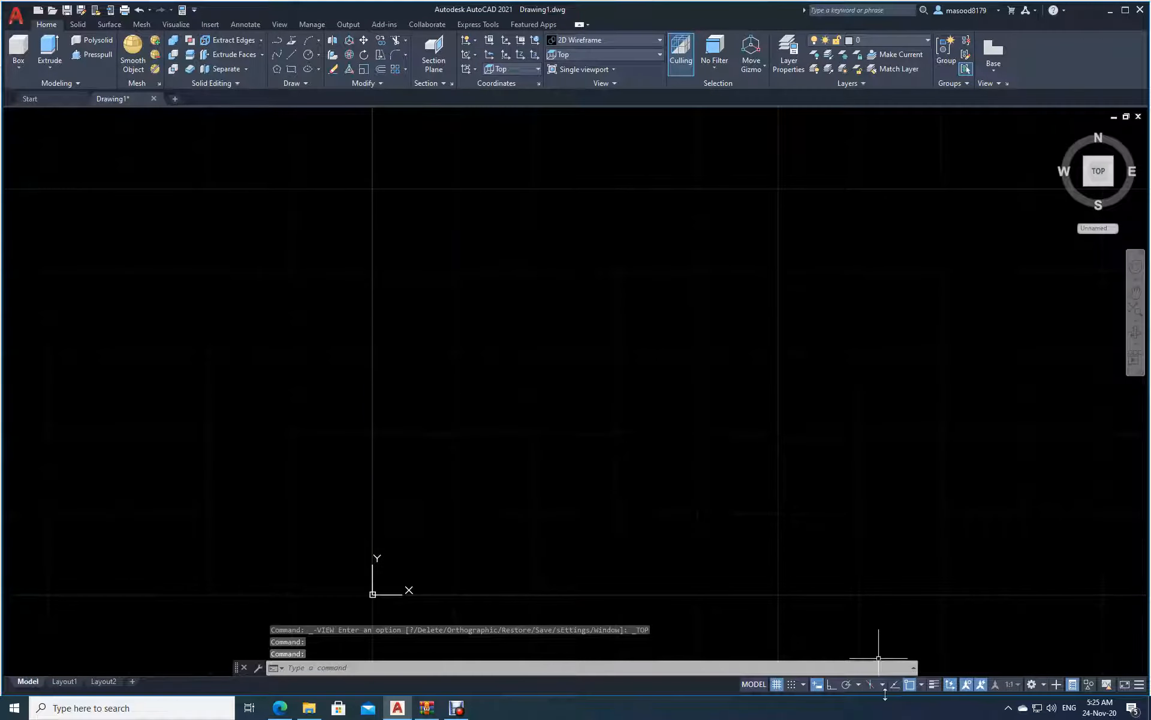
# Turn on Ortho mode and draw a closed 20 by 20 square from lines
pyautogui.click(829, 688)
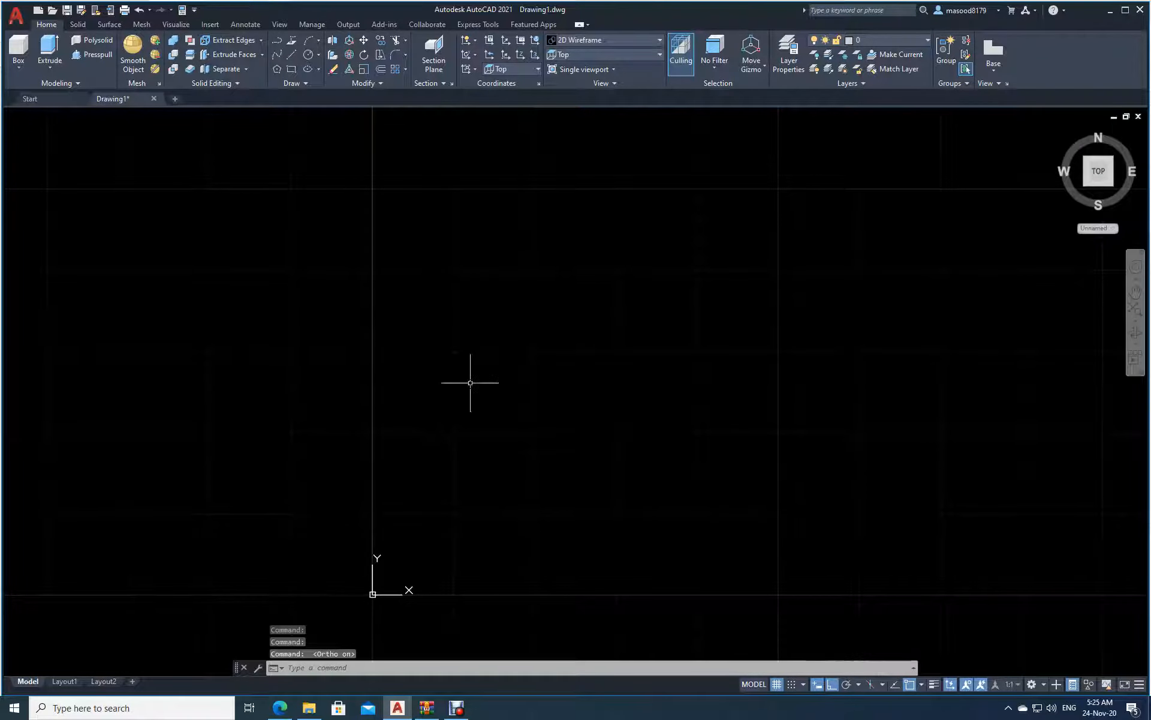
pyautogui.click(292, 56)
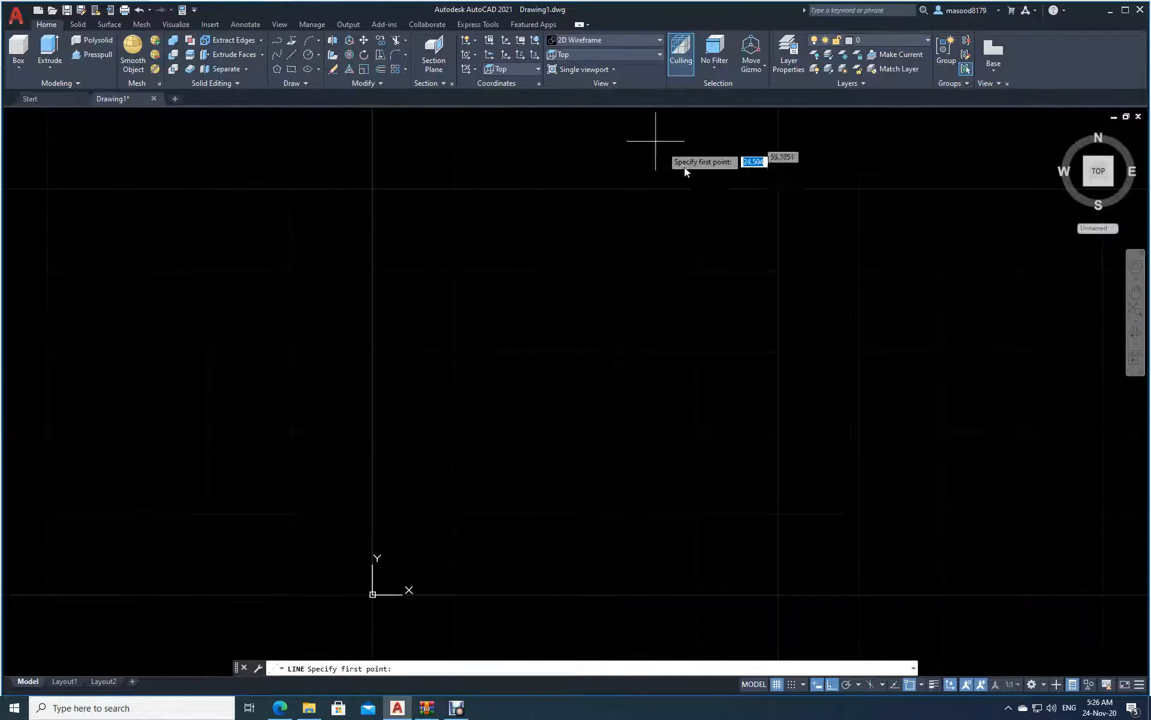
pyautogui.click(455, 187)
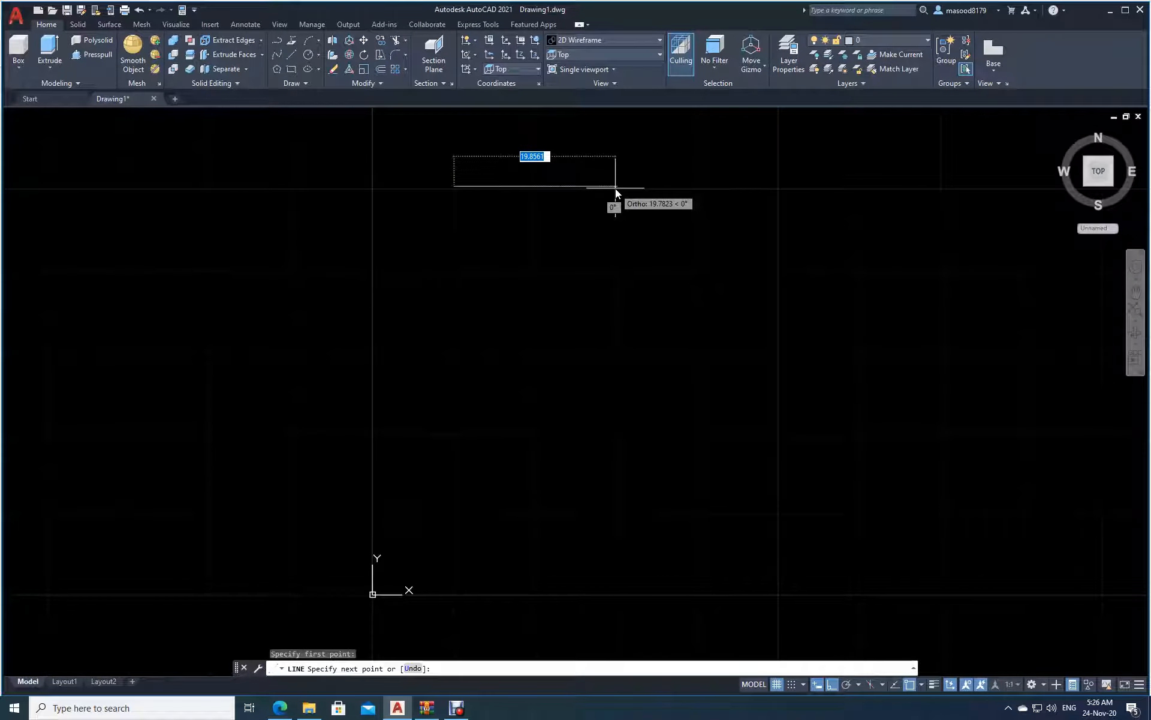
pyautogui.write('20')
pyautogui.press('Return')
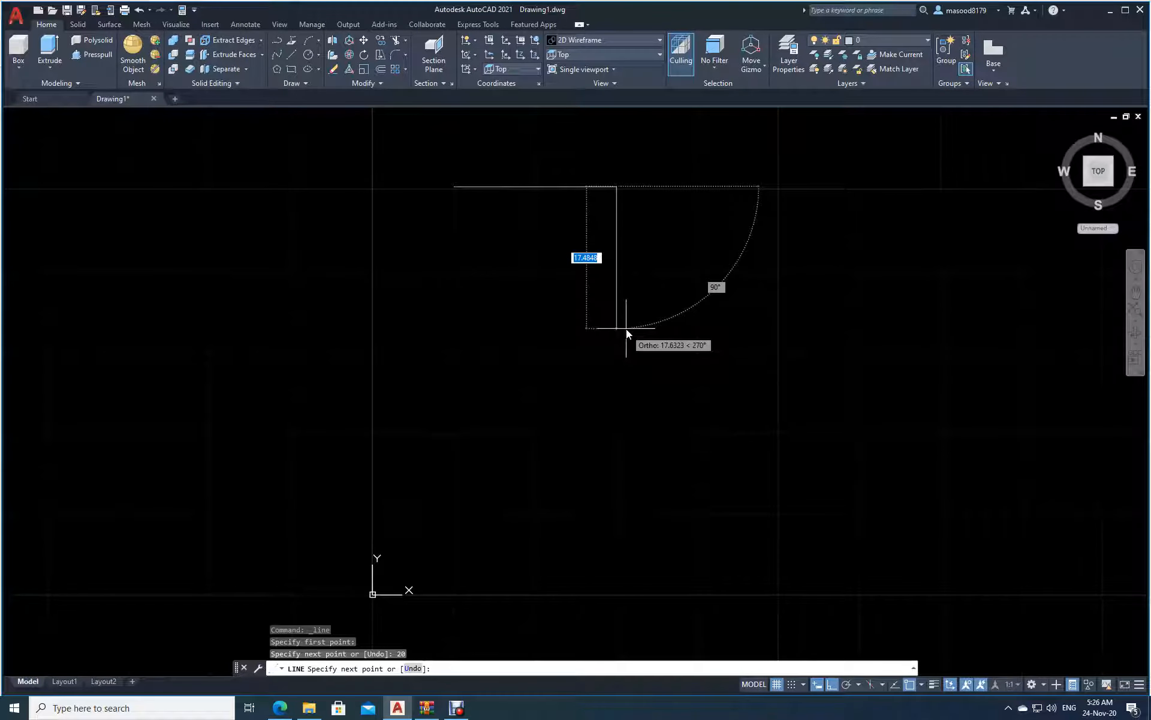
pyautogui.write('20')
pyautogui.press('Return')
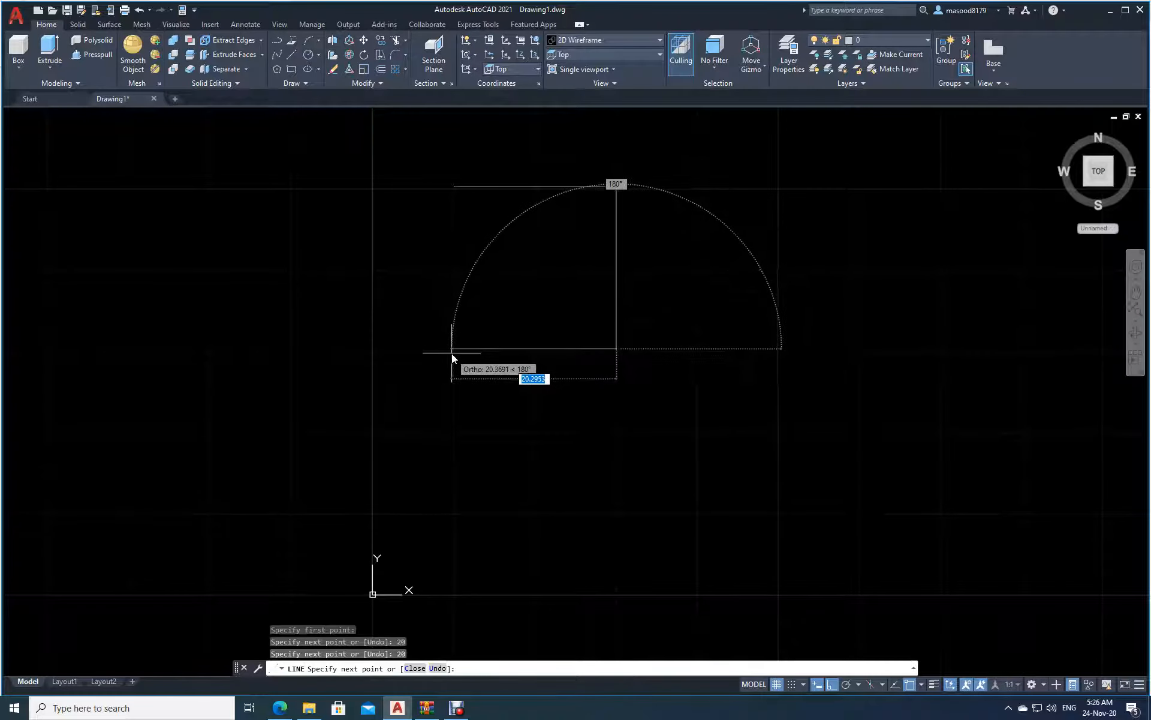
pyautogui.write('20')
pyautogui.press('Return')
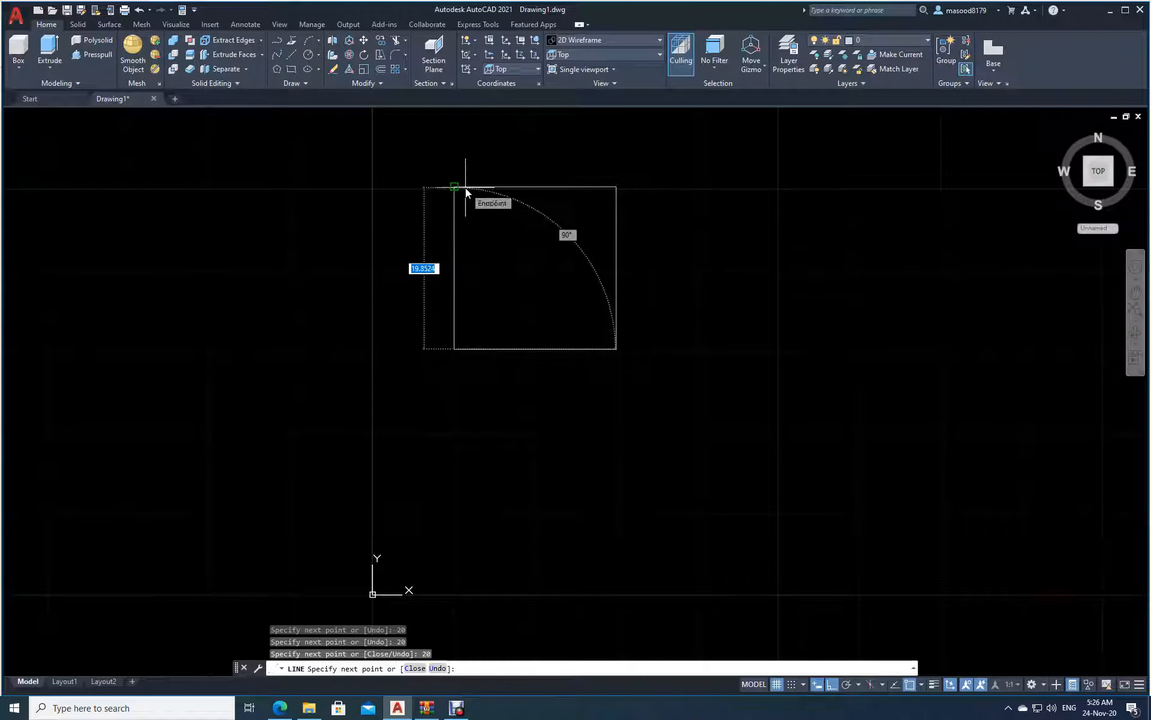
pyautogui.write('c')
pyautogui.press('Return')
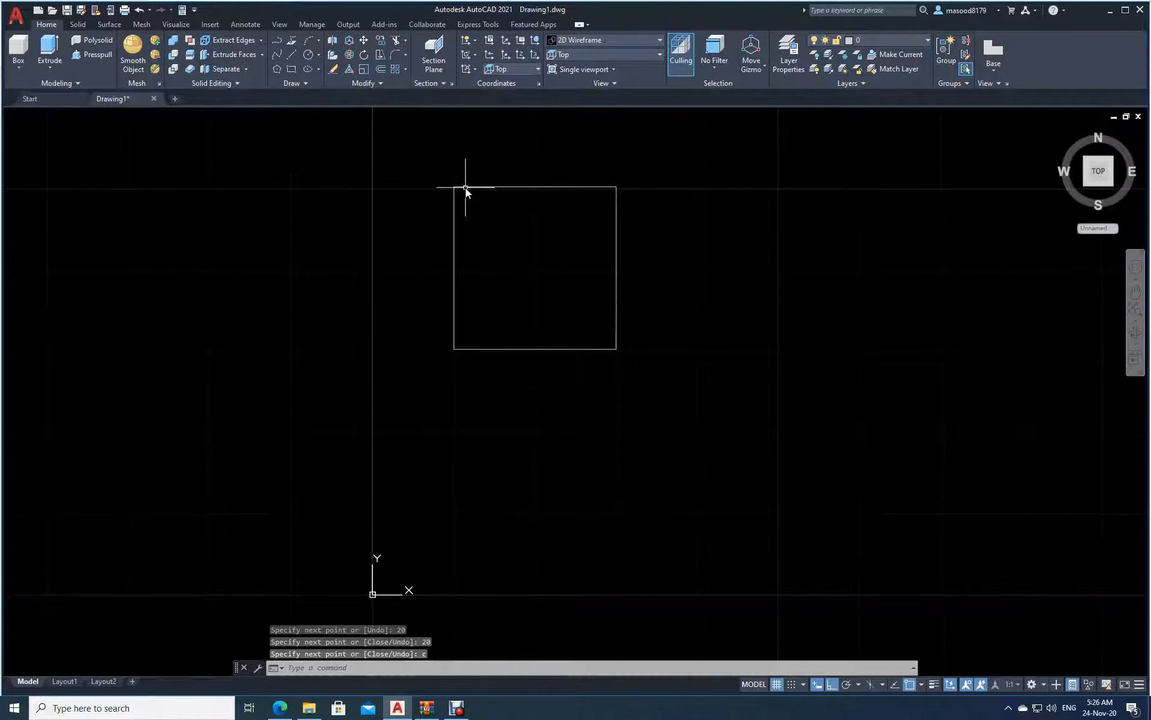
# Draw the base outline from the square's upper-right corner, 20 to the right, 40 down, and diagonally to the square's lower-left corner
pyautogui.click(294, 54)
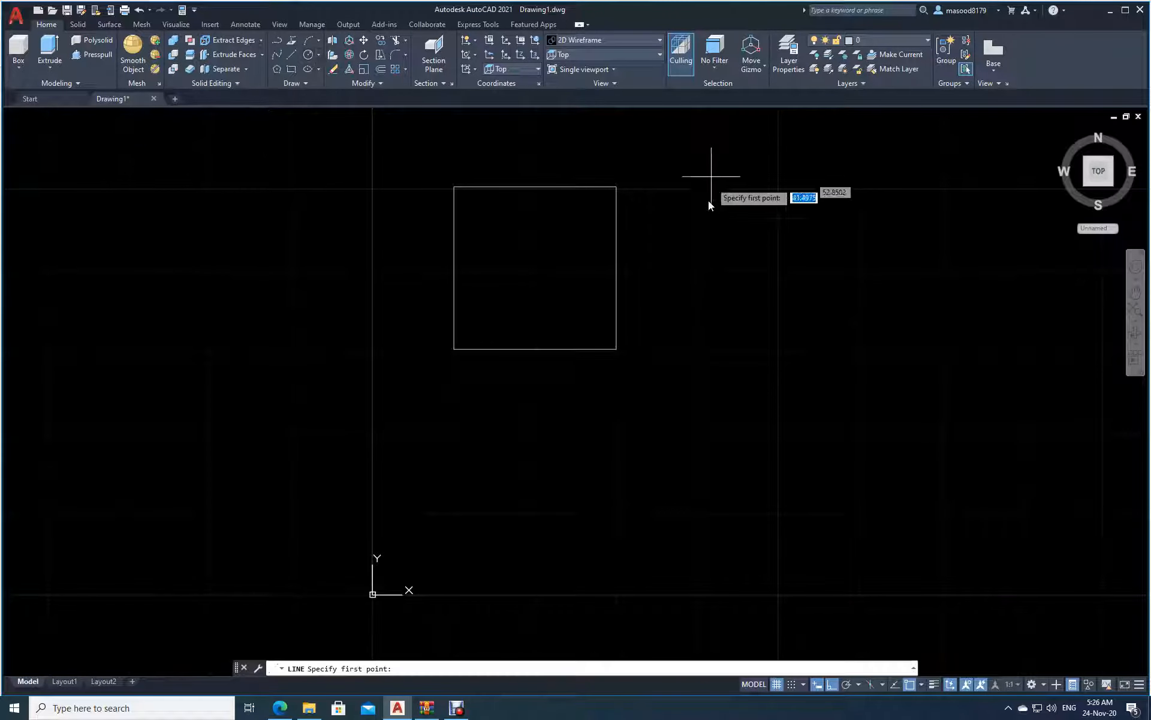
pyautogui.click(616, 187)
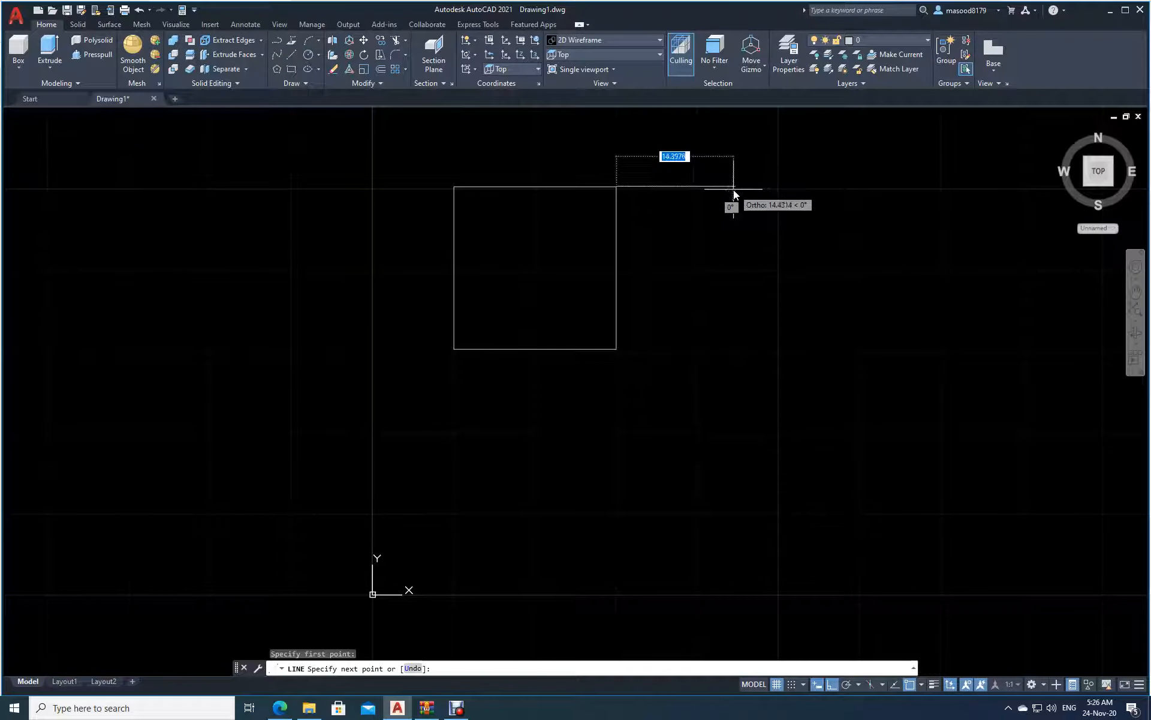
pyautogui.write('20')
pyautogui.press('Return')
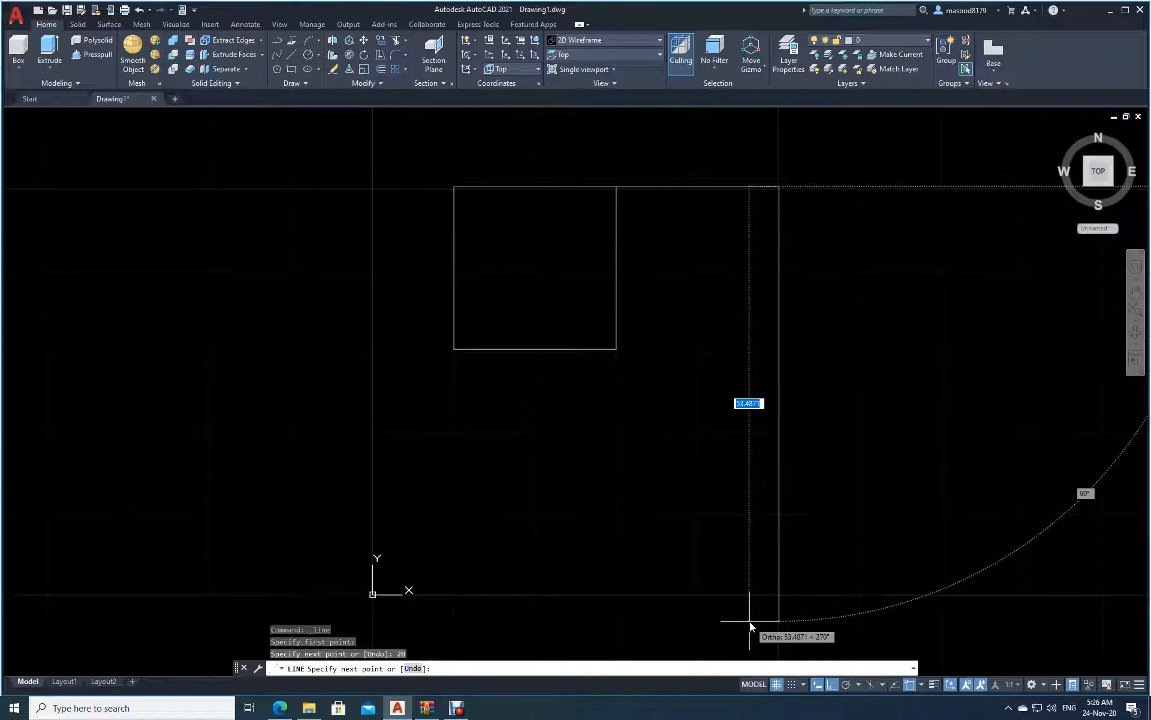
pyautogui.write('40')
pyautogui.press('Return')
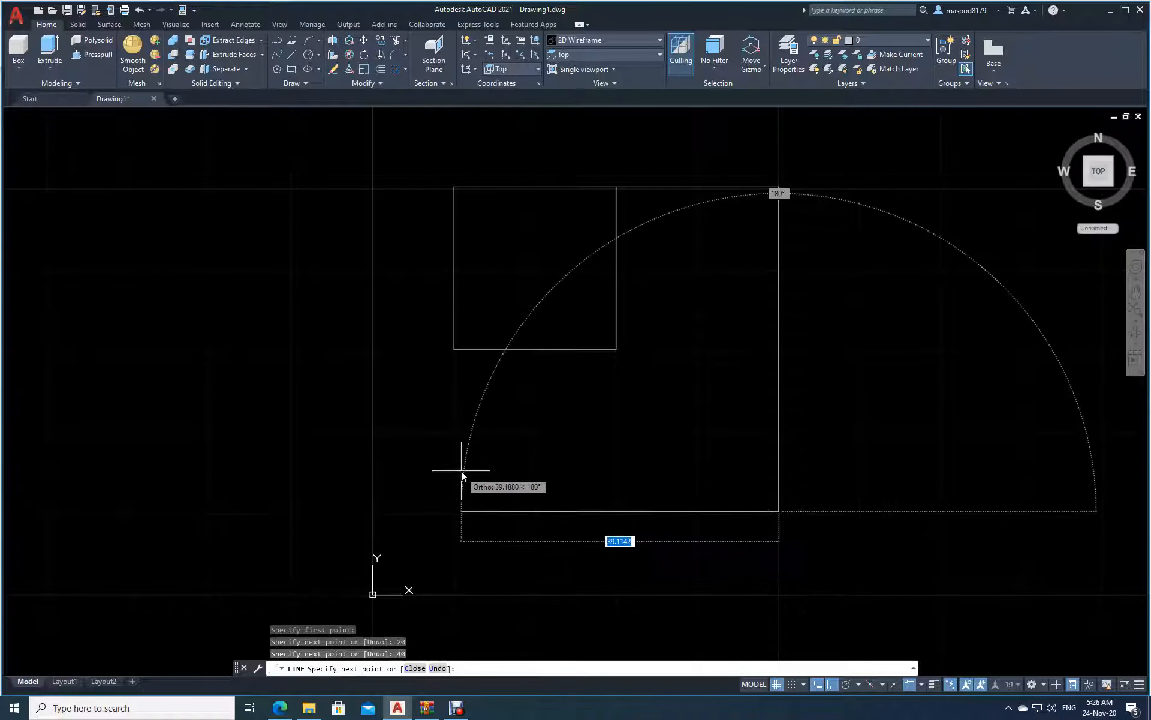
pyautogui.click(454, 349)
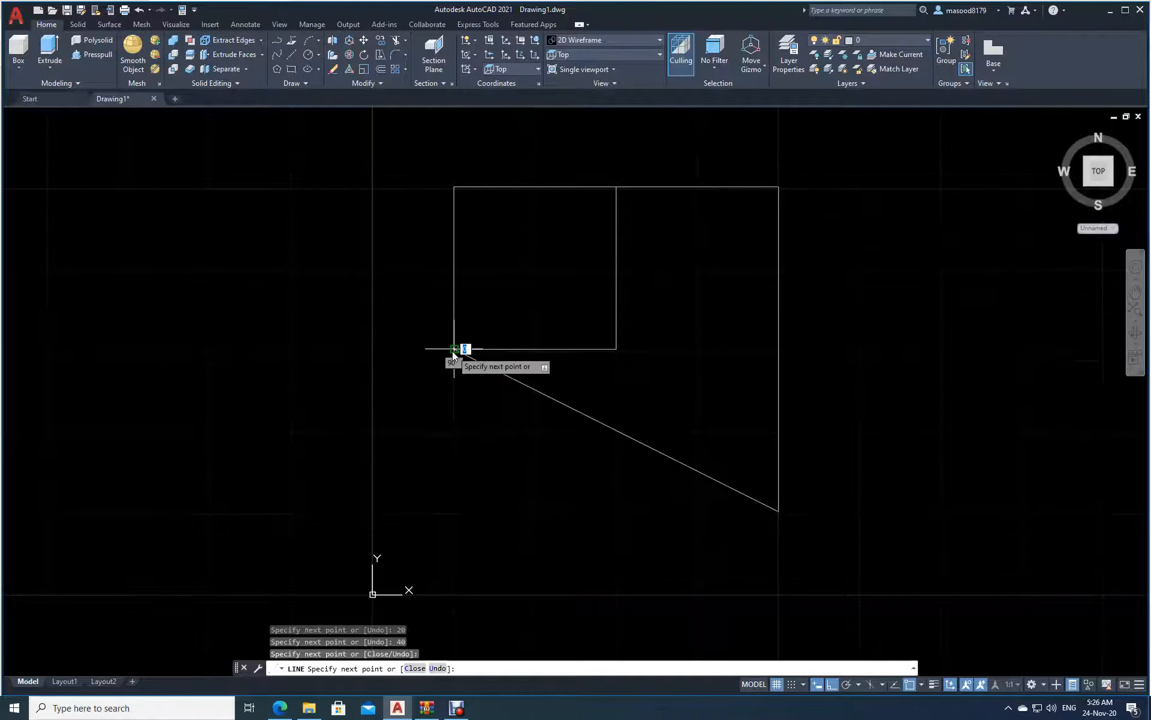
pyautogui.press('Return')
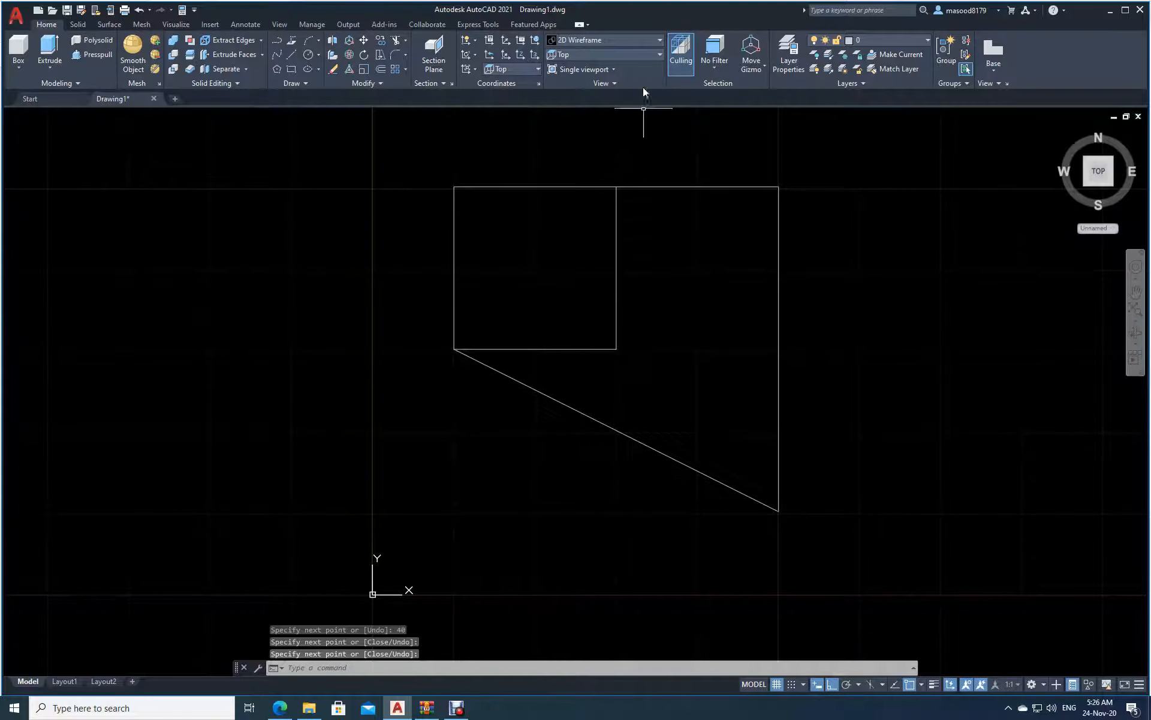
# Switch the drawing to the SE Isometric view with the whole outline in sight
pyautogui.click(660, 55)
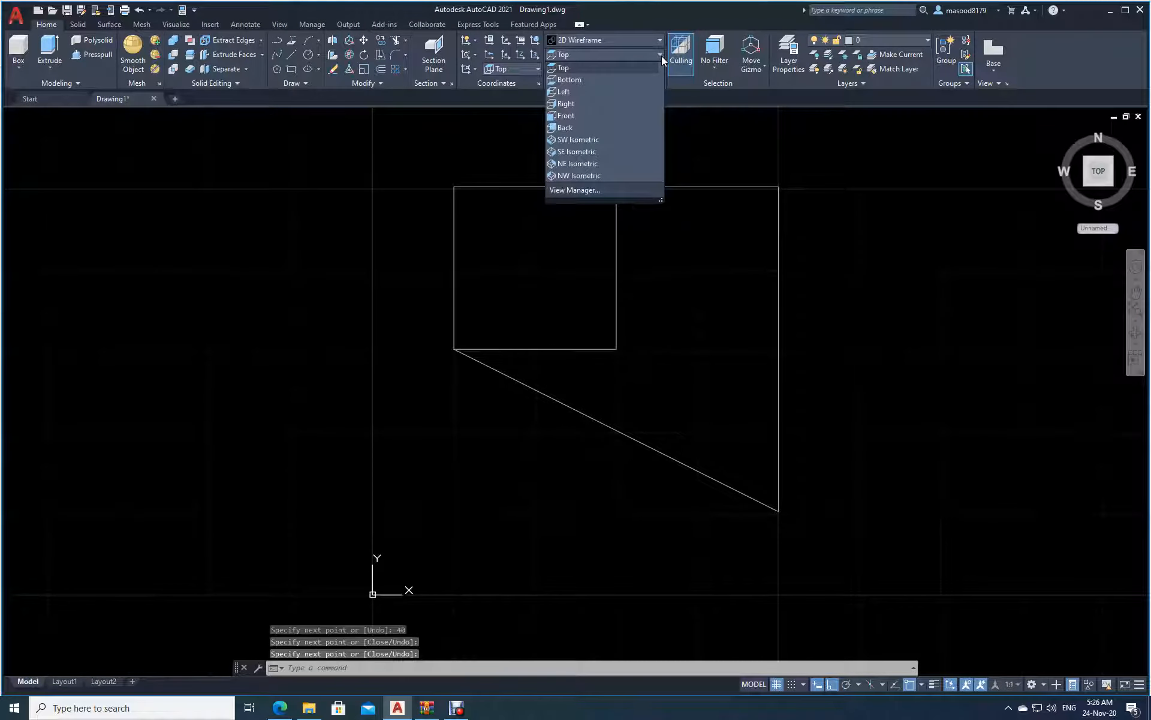
pyautogui.click(574, 141)
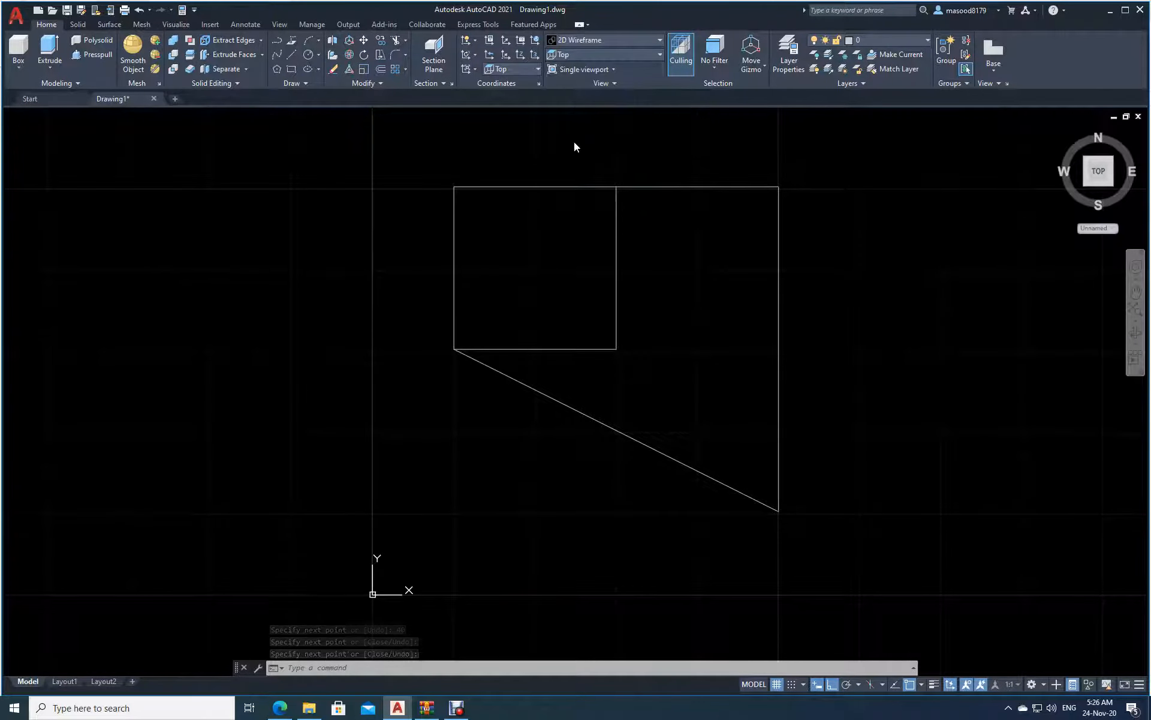
pyautogui.click(660, 54)
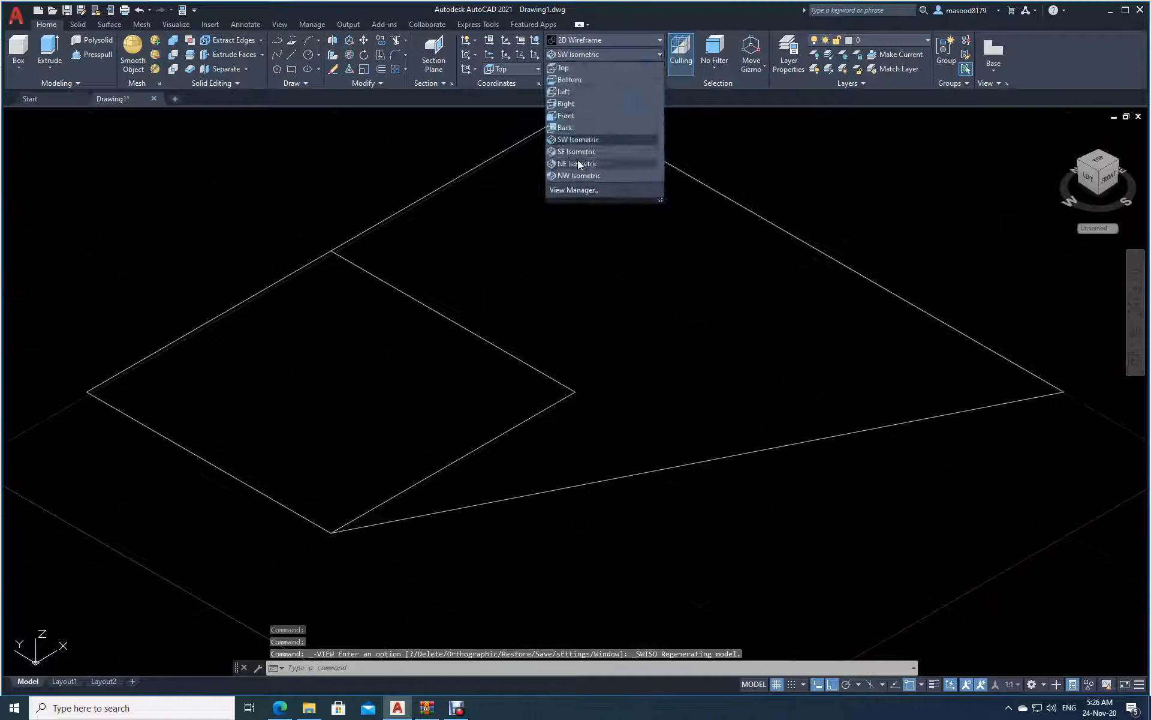
pyautogui.click(571, 151)
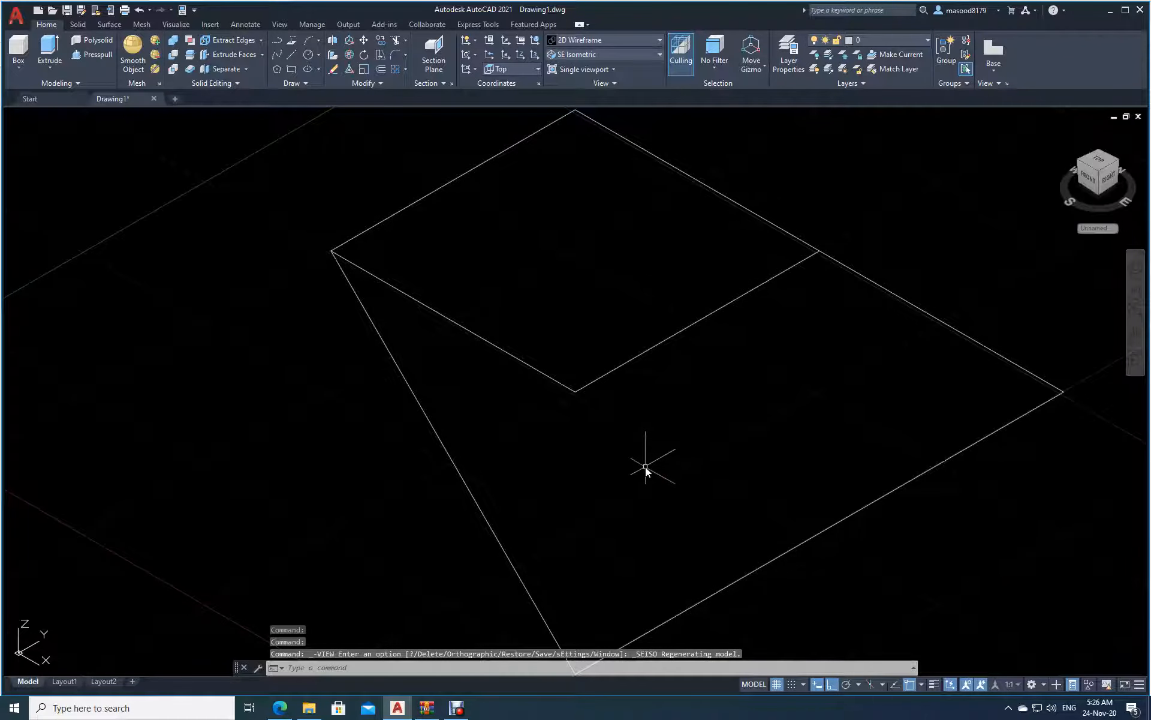
pyautogui.scroll(-4, 413, 499)
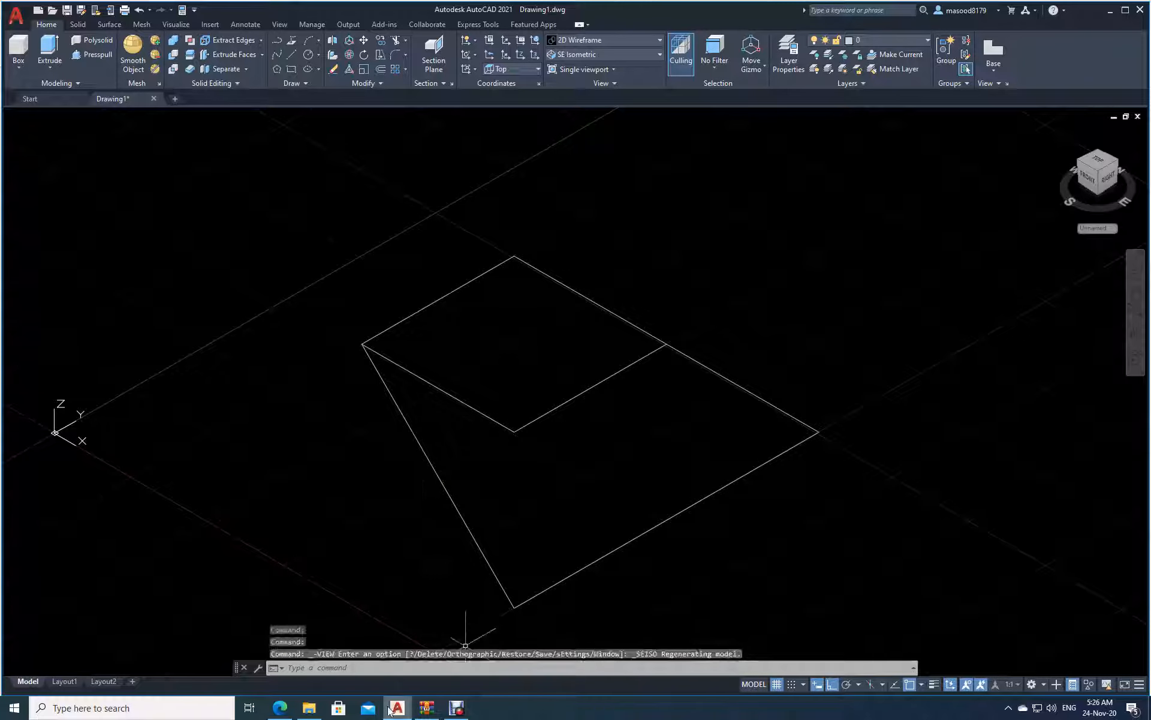
# Check the block heights in the Lesson 3 PDF and presspull the square area up to a height of 30
pyautogui.click(280, 707)
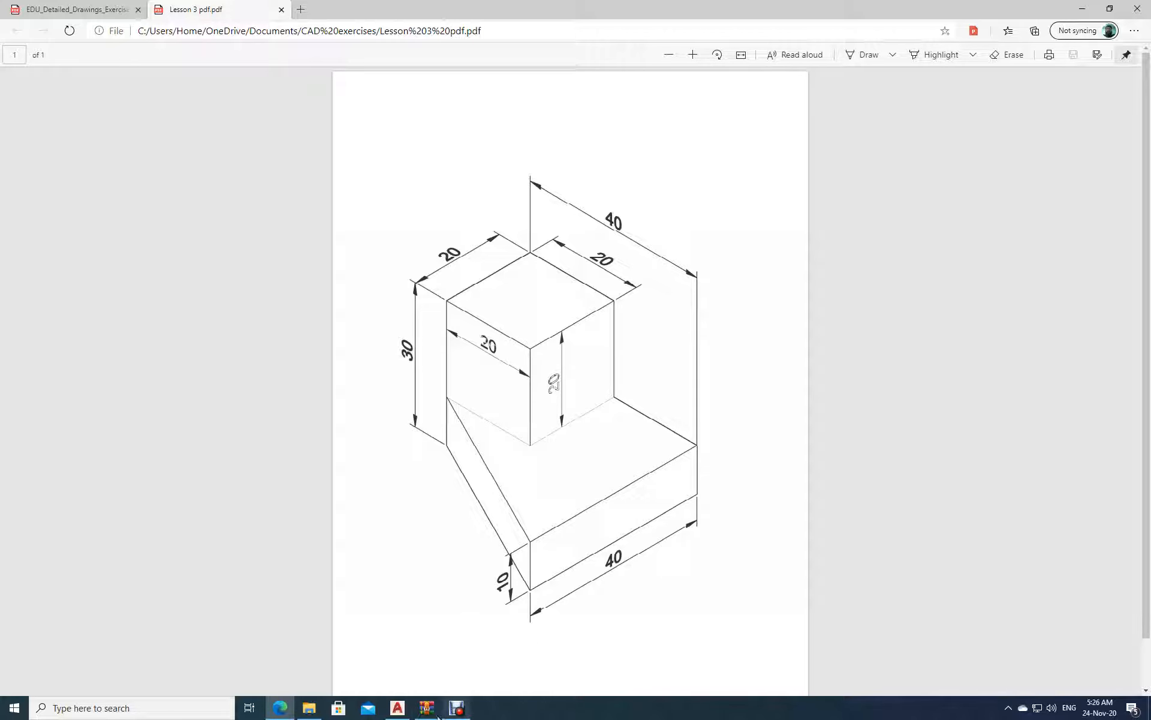
pyautogui.click(399, 709)
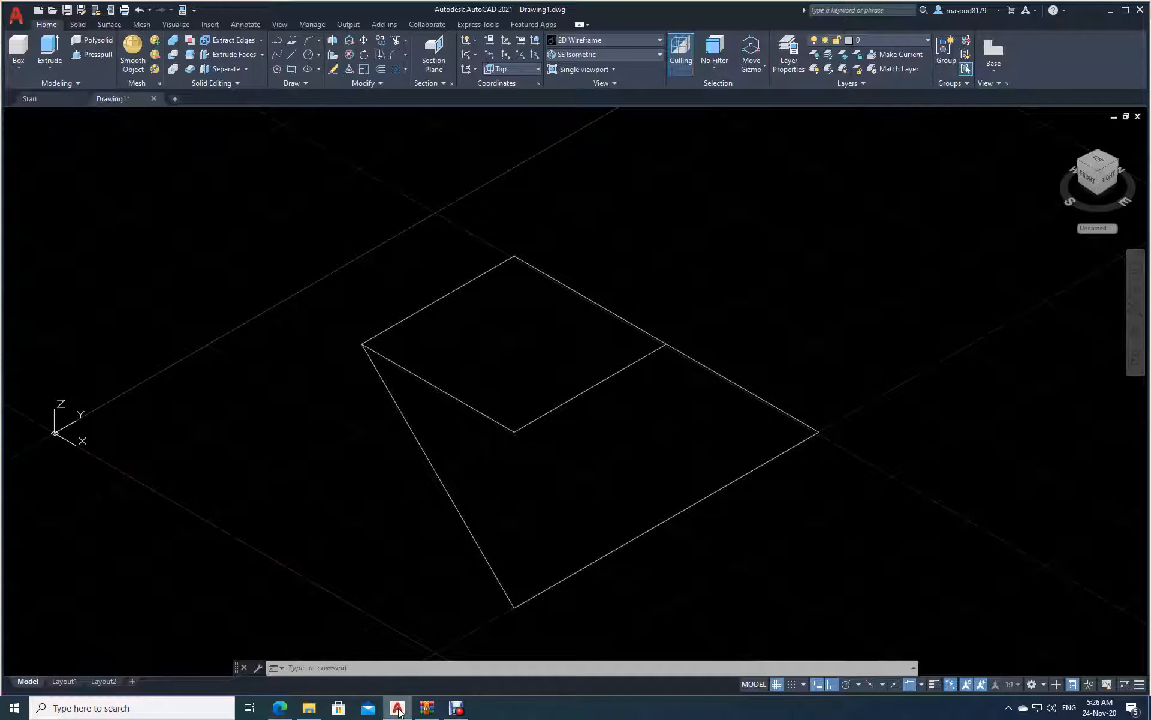
pyautogui.click(99, 55)
pyautogui.click(524, 367)
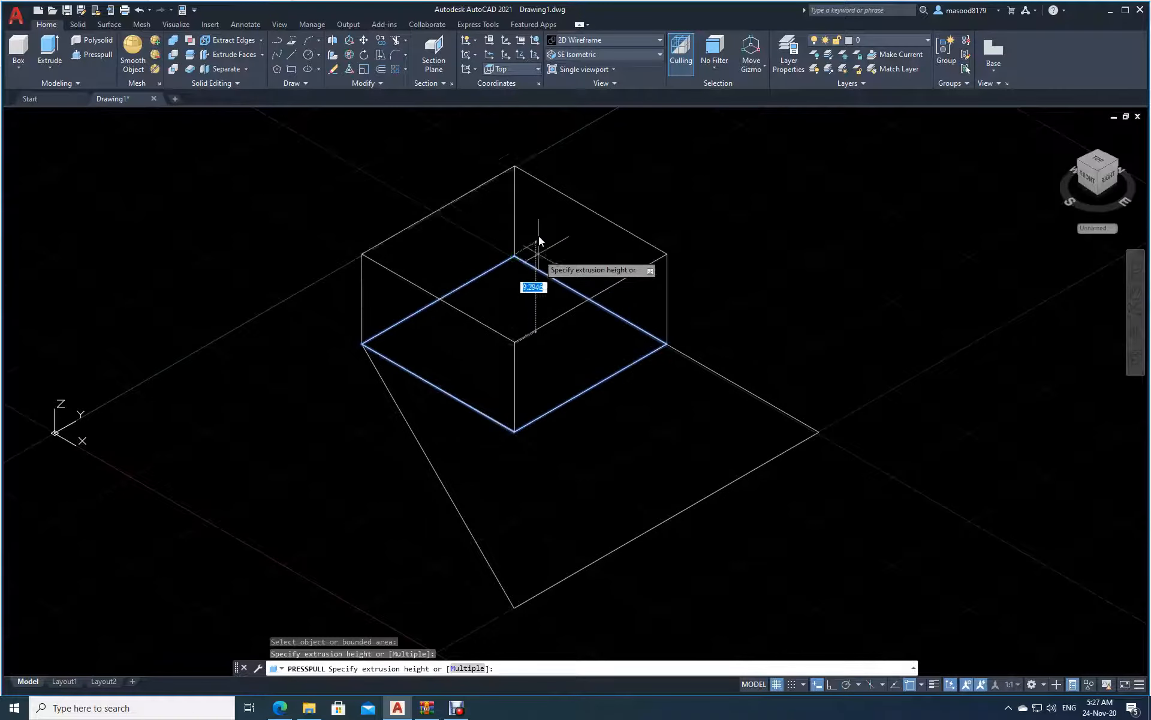
pyautogui.write('30')
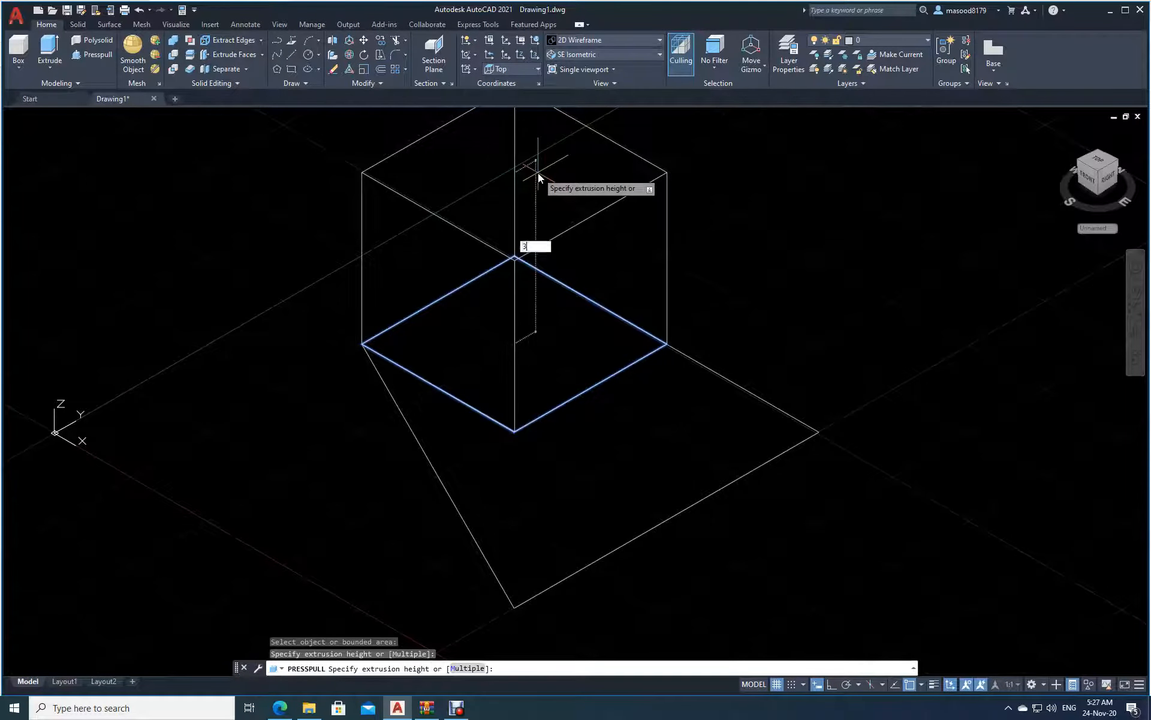
pyautogui.press('Return')
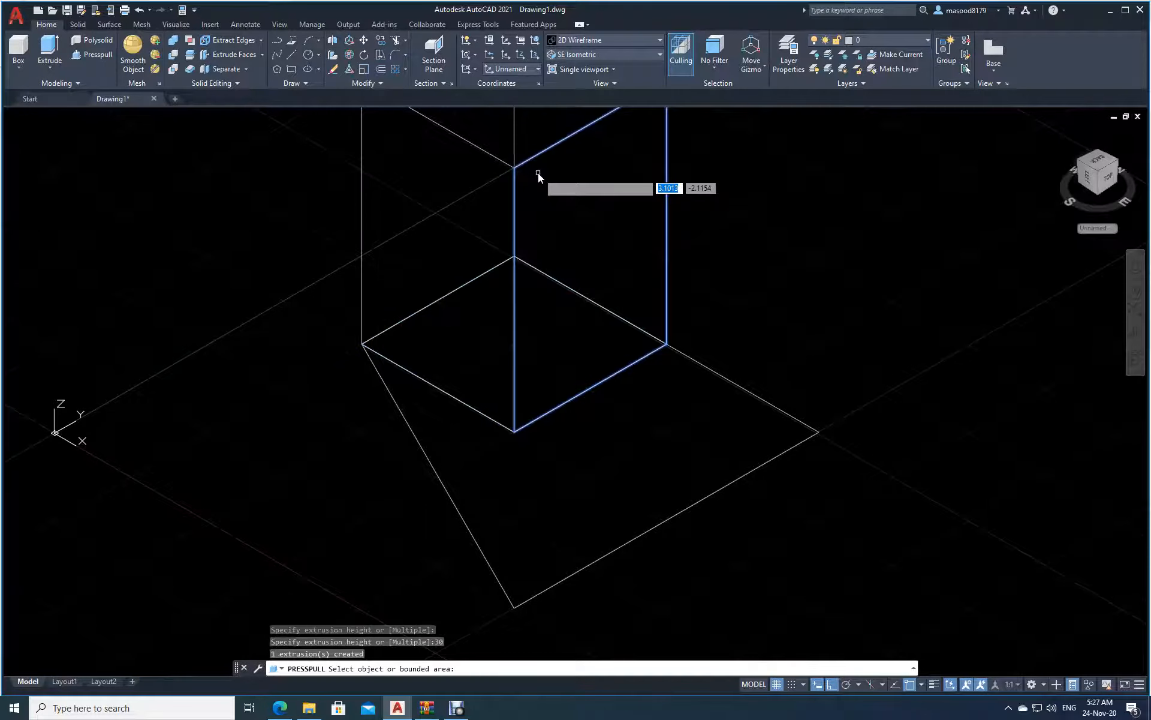
# Presspull the remaining base area beside the square to a height of 30
pyautogui.click(600, 475)
pyautogui.write('30')
pyautogui.press('Return')
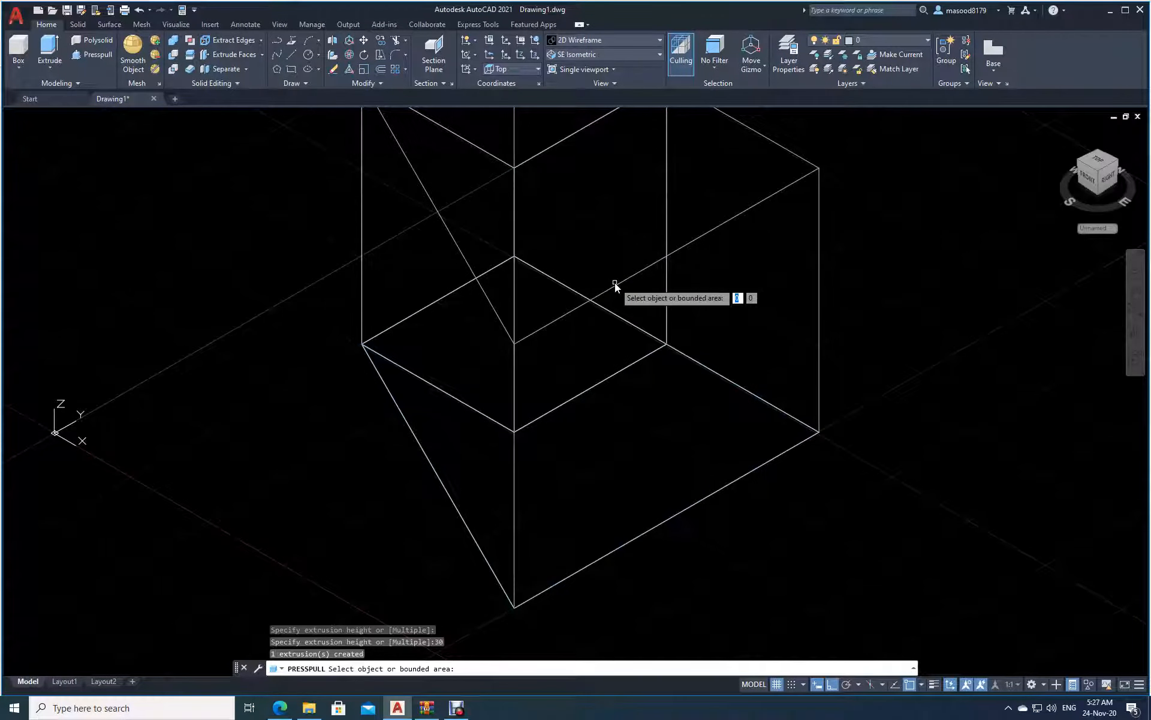
# Finish the Presspull command and display the model in the Hidden visual style, zoomed to its extents
pyautogui.press('Return')
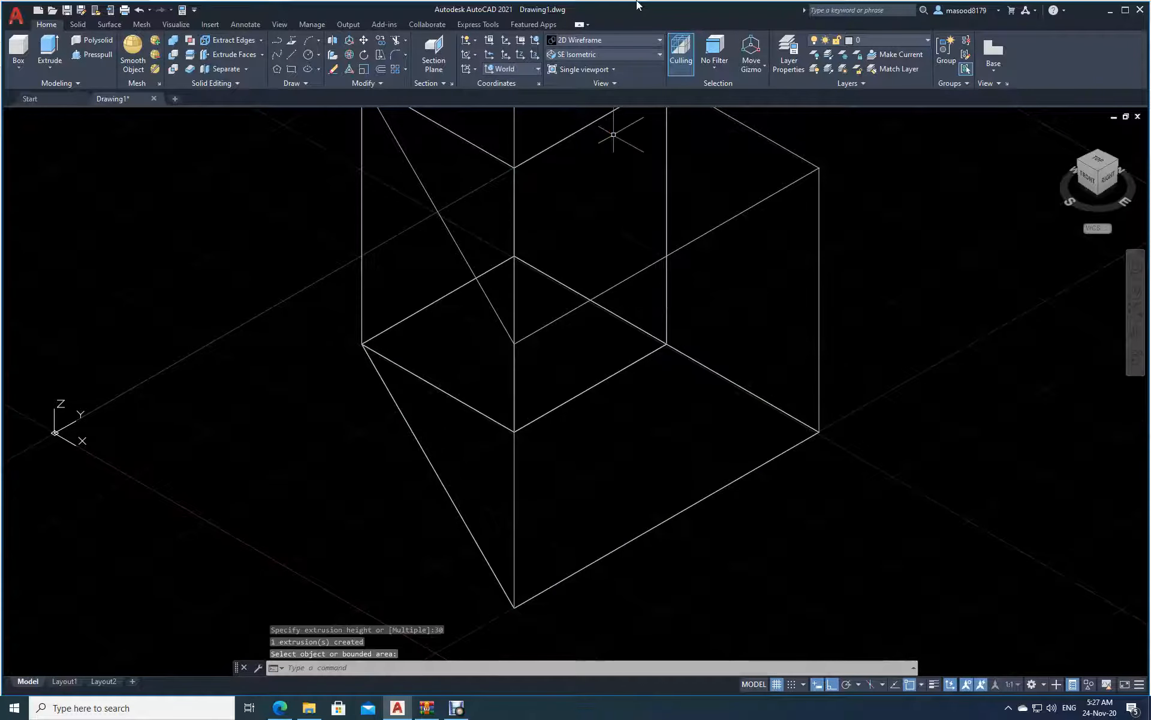
pyautogui.click(660, 40)
pyautogui.click(671, 70)
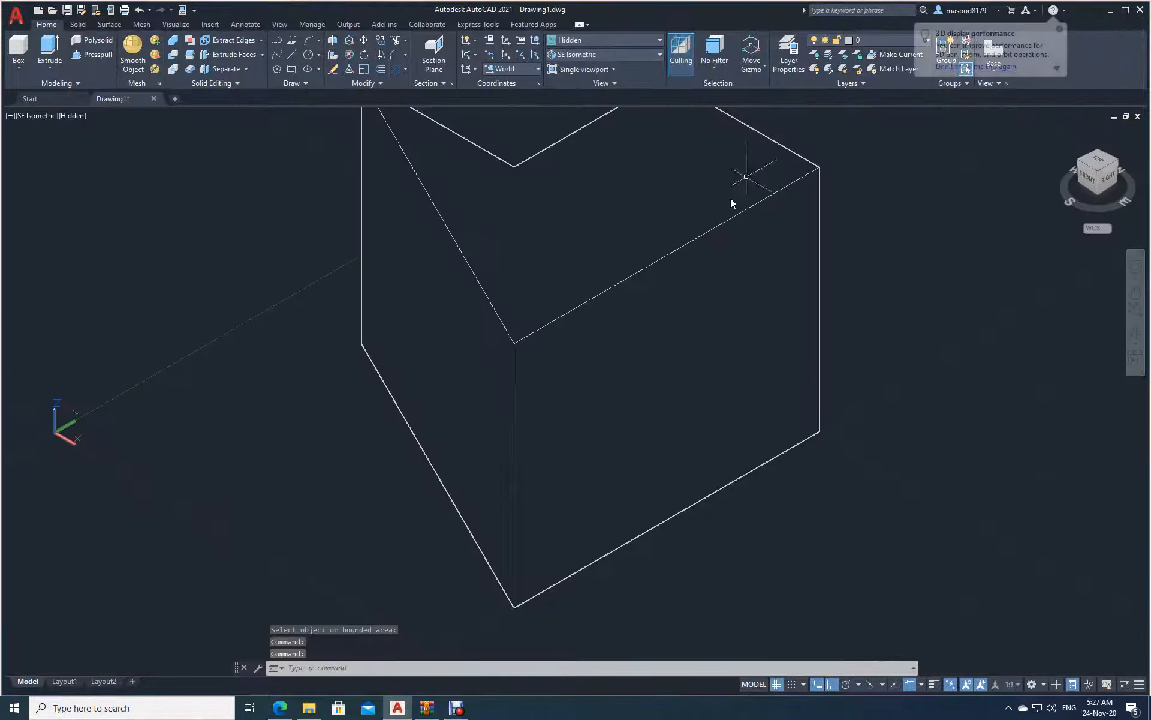
pyautogui.scroll(2, 685, 207)
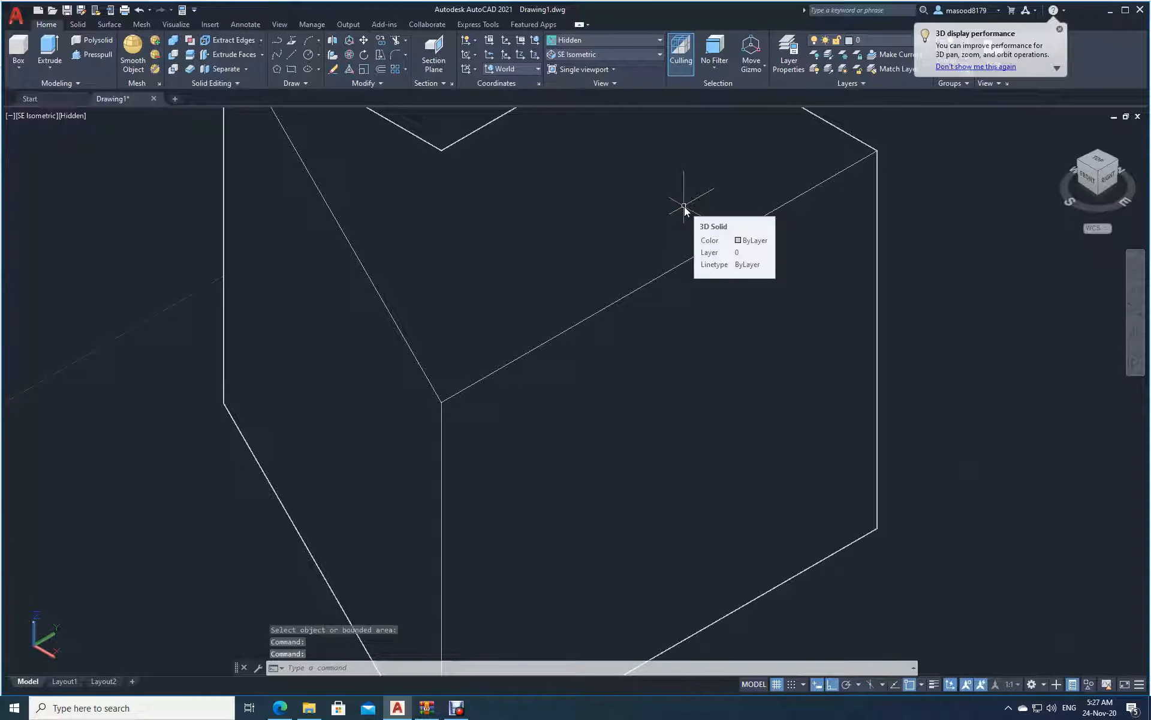
pyautogui.write('z')
pyautogui.press('Return')
pyautogui.scroll(-1, 685, 206)
pyautogui.write('e')
pyautogui.press('Return')
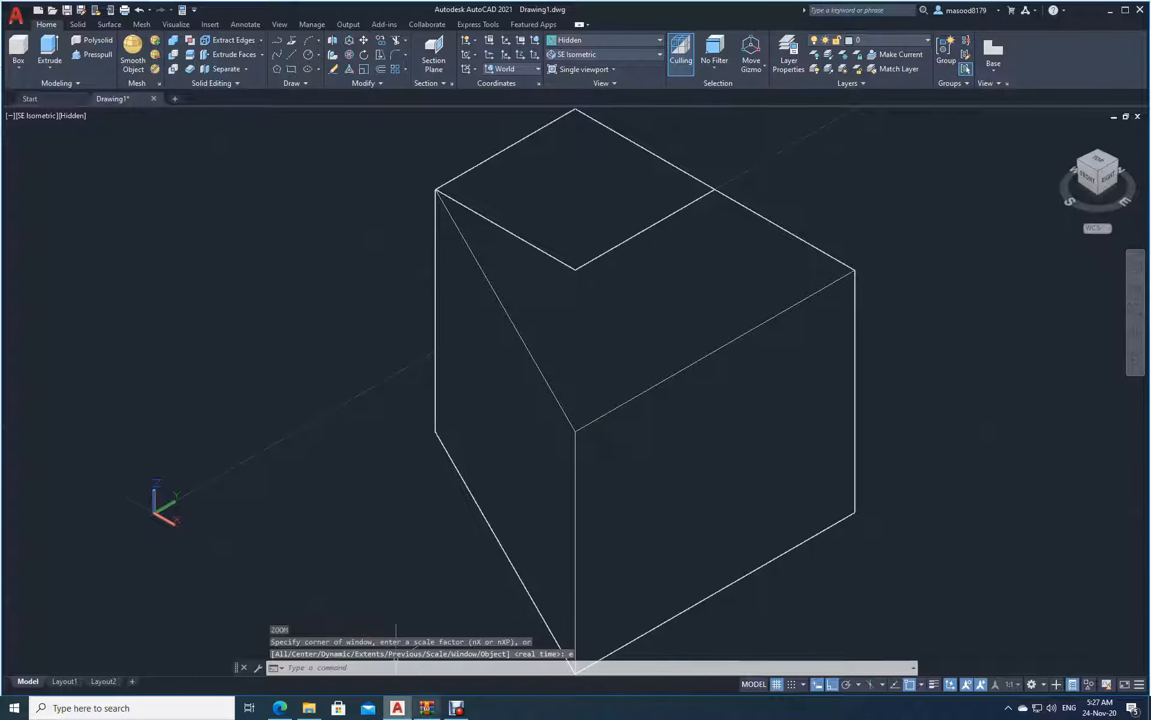
# Check the base height in the Lesson 3 PDF and erase the base solid beside the square block
pyautogui.click(280, 709)
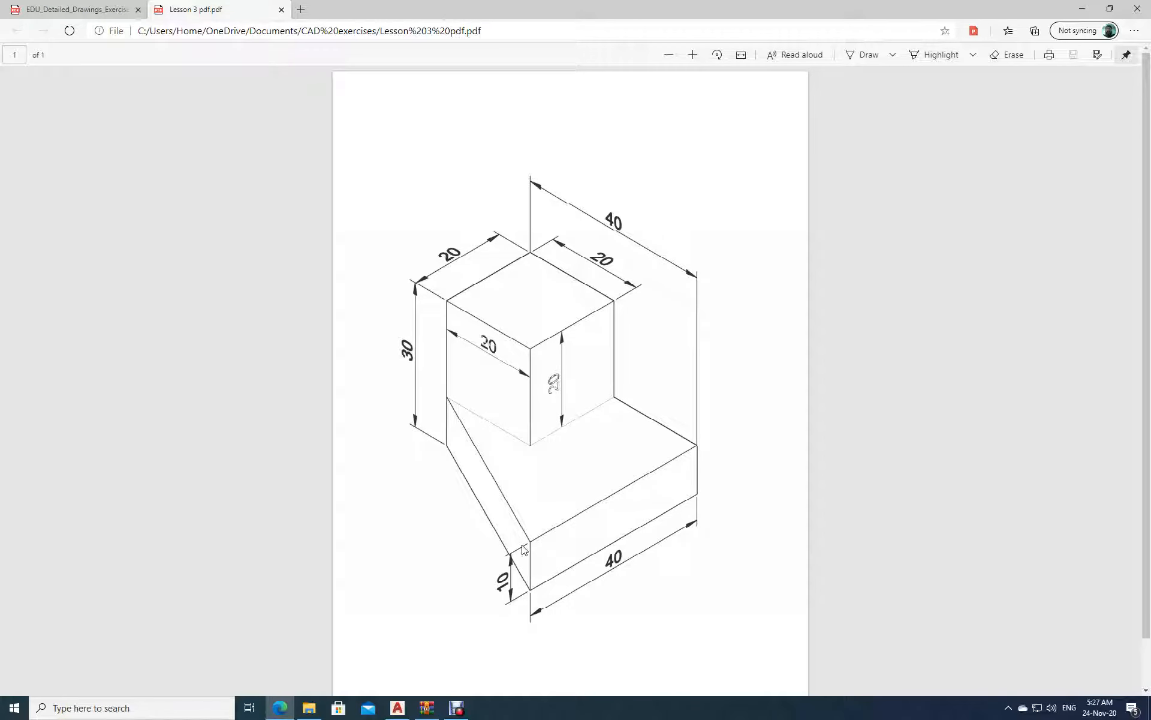
pyautogui.click(398, 708)
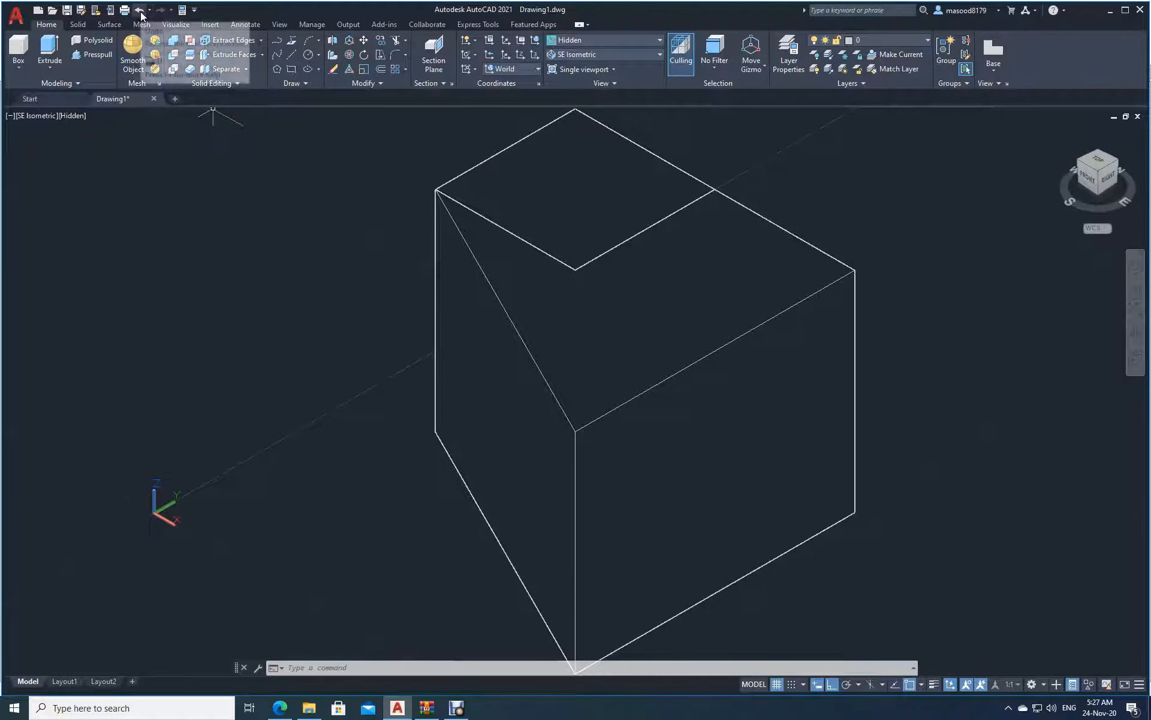
pyautogui.click(334, 70)
pyautogui.click(567, 433)
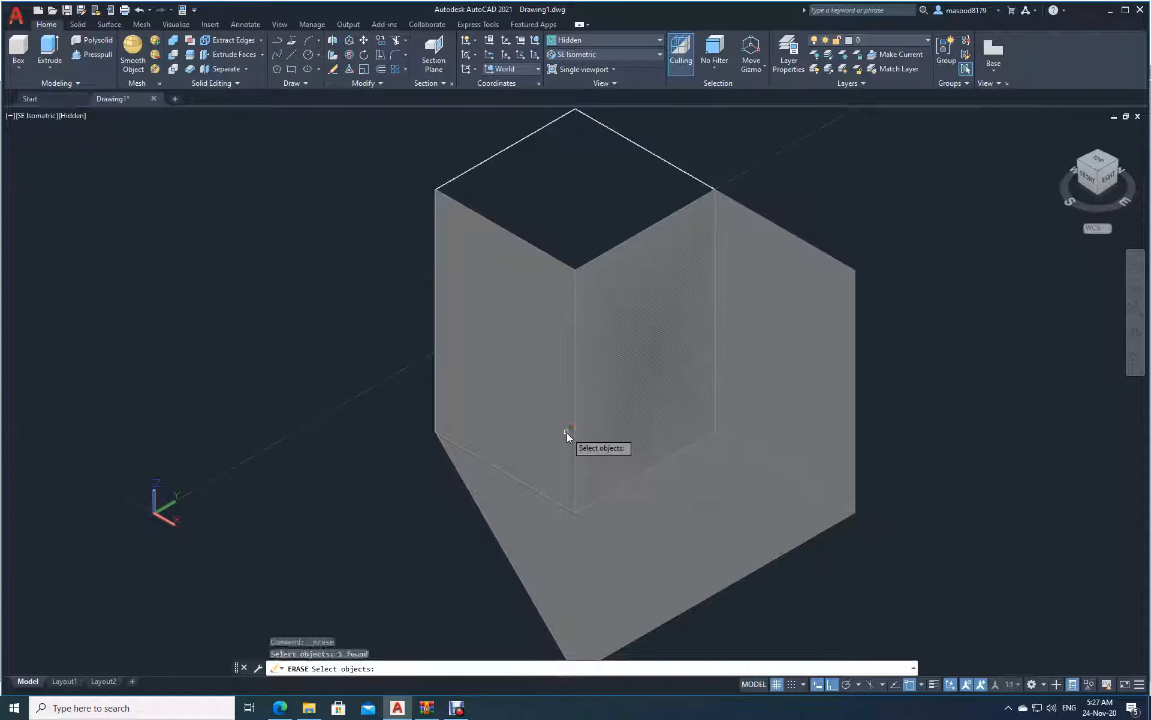
pyautogui.press('Return')
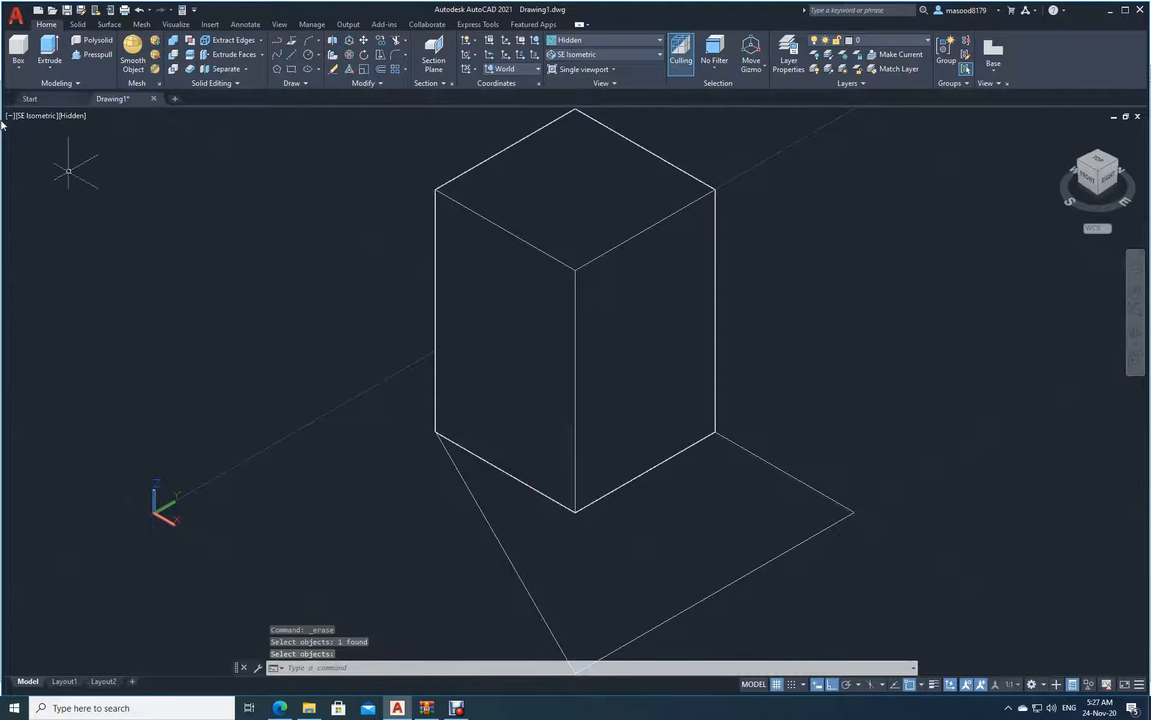
# Erase the square block as well, leaving only the flat outline
pyautogui.click(90, 54)
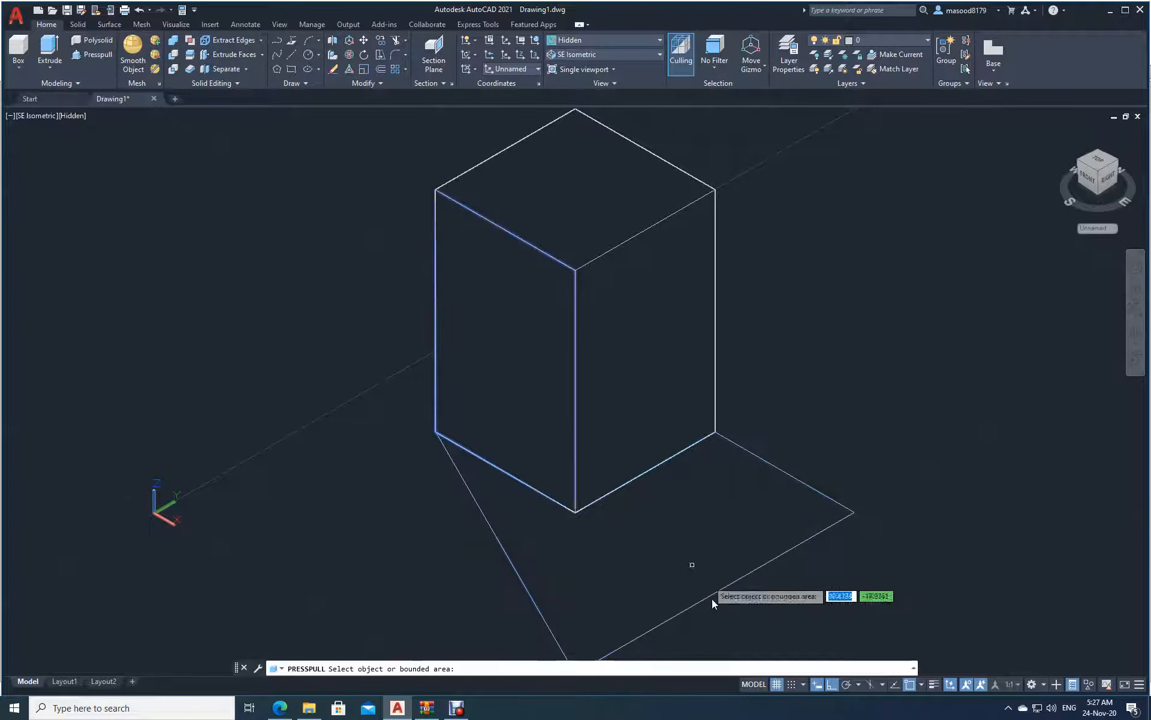
pyautogui.press('Escape')
pyautogui.click(531, 352)
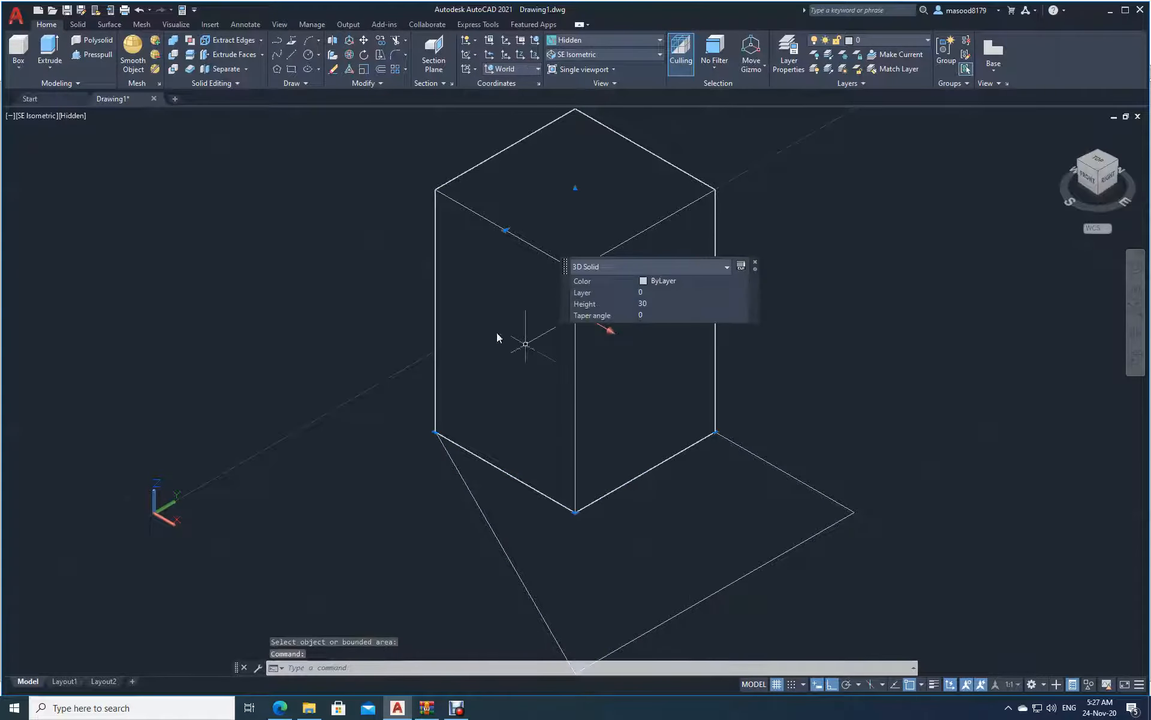
pyautogui.click(334, 69)
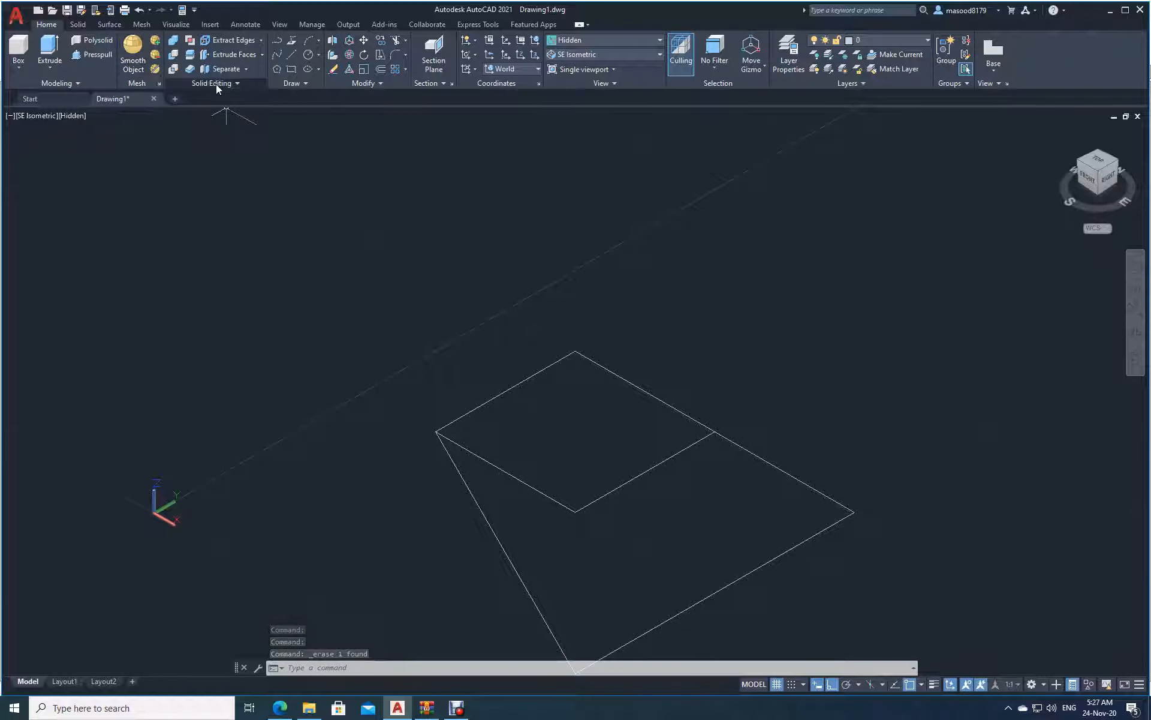
# Presspull the square area of the outline up to a height of 30 again
pyautogui.click(98, 54)
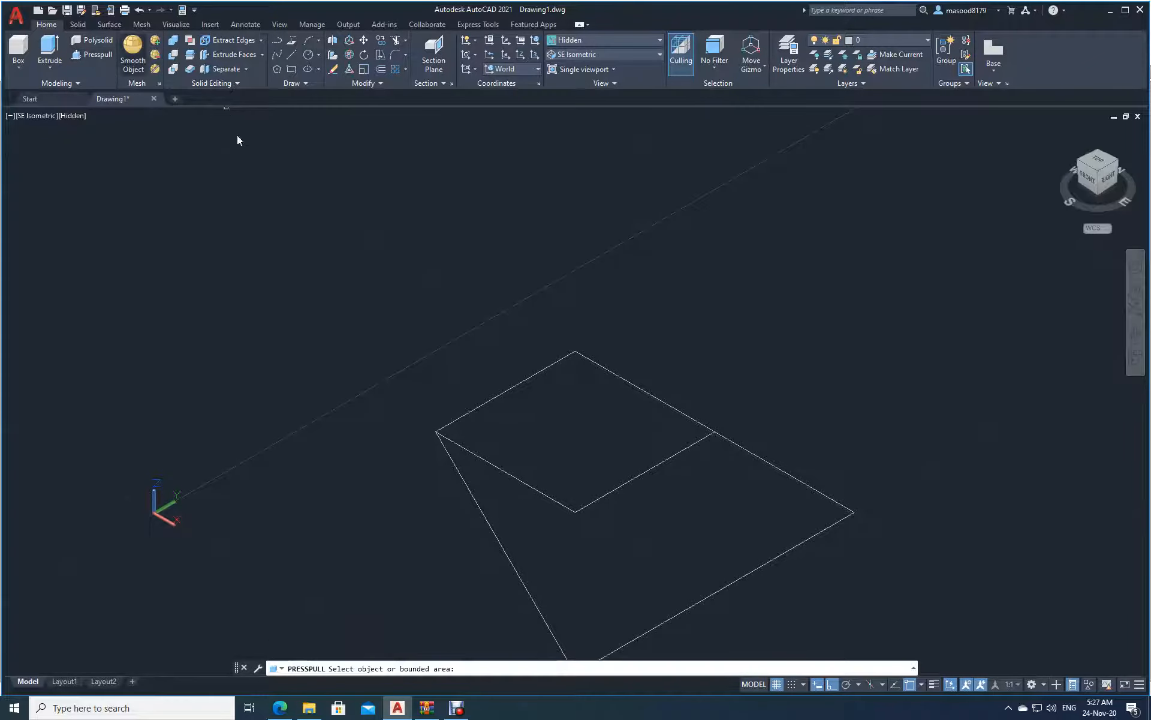
pyautogui.click(560, 460)
pyautogui.write('30')
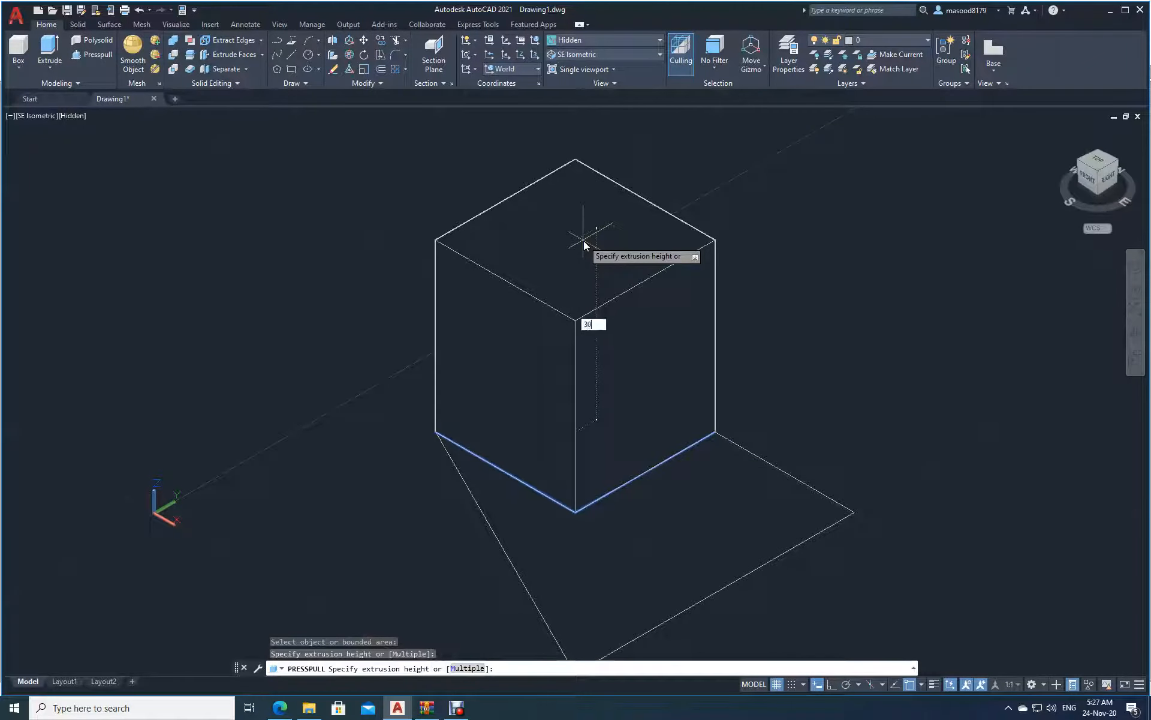
pyautogui.press('Return')
# Presspull the base area beside the square block to a height of 10
pyautogui.click(666, 525)
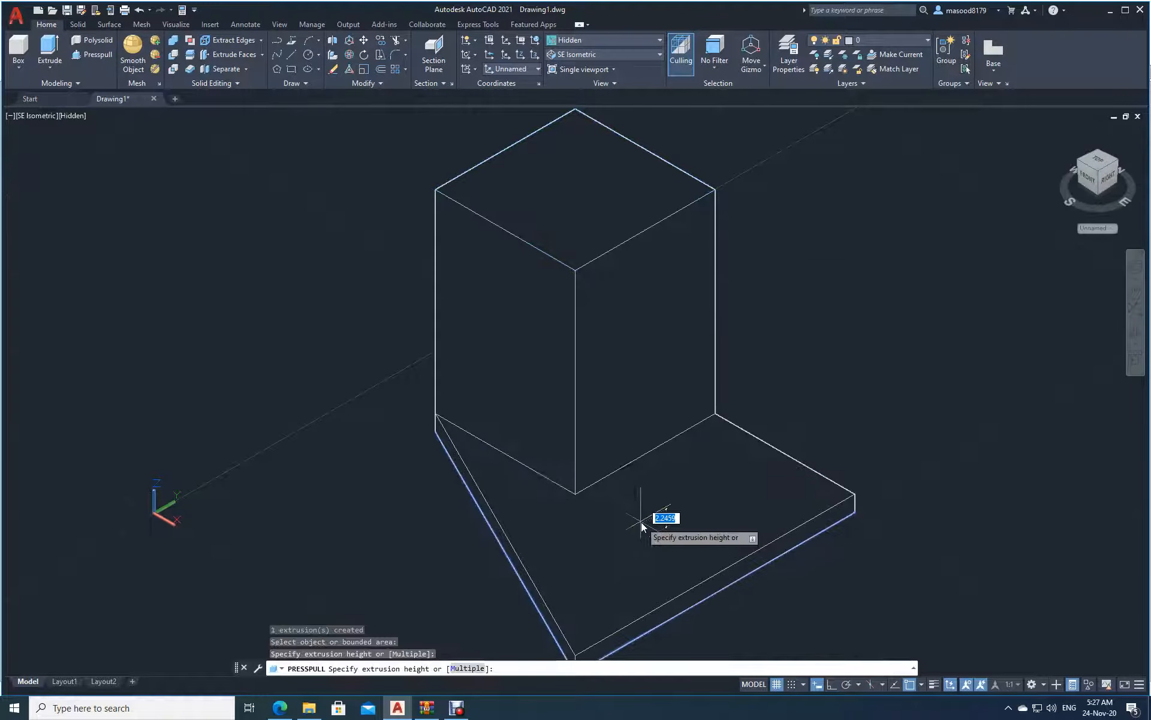
pyautogui.write('10')
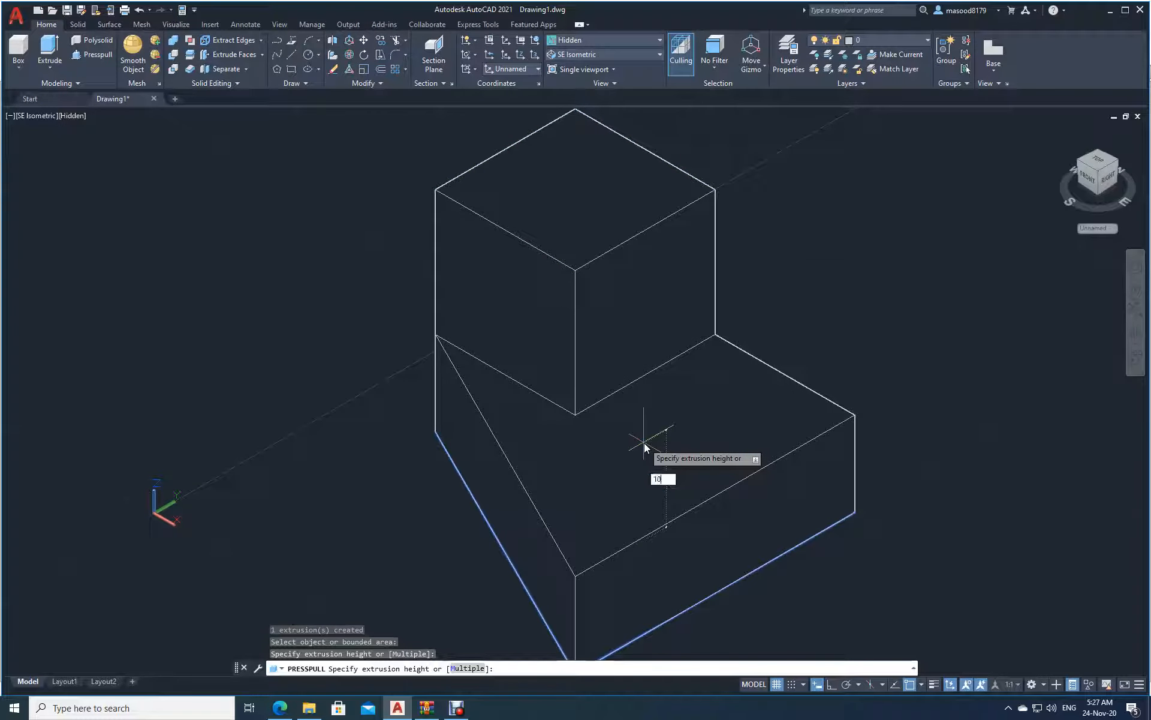
pyautogui.press('Return')
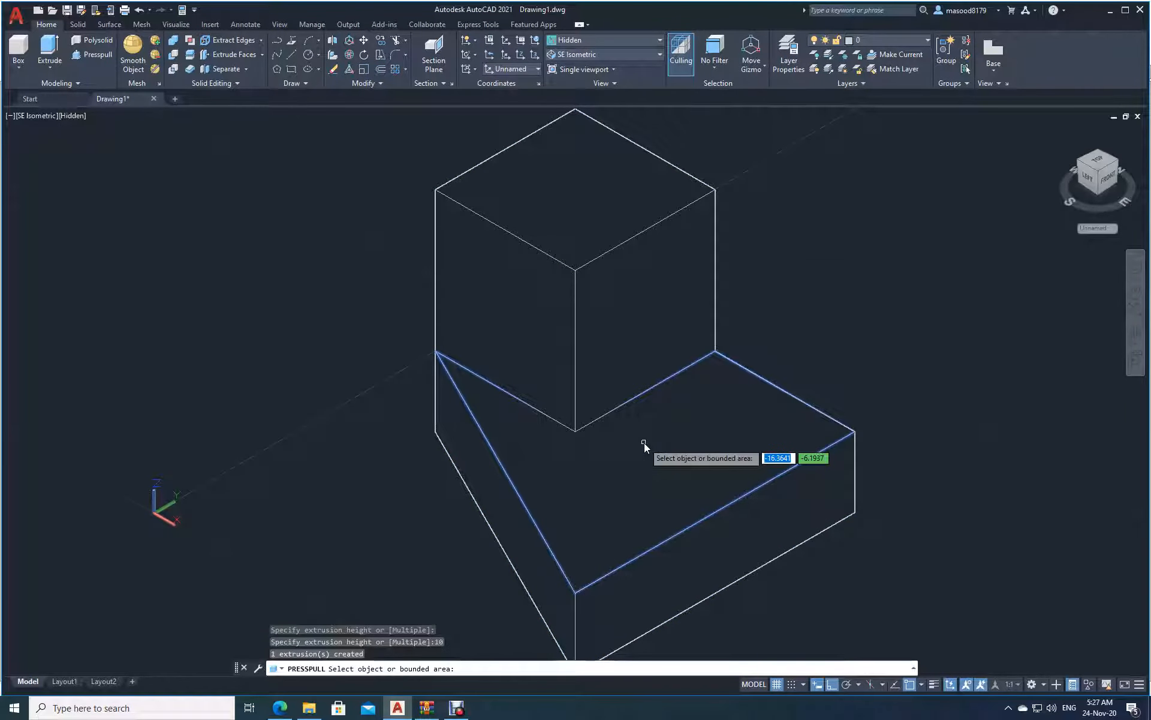
pyautogui.press('Return')
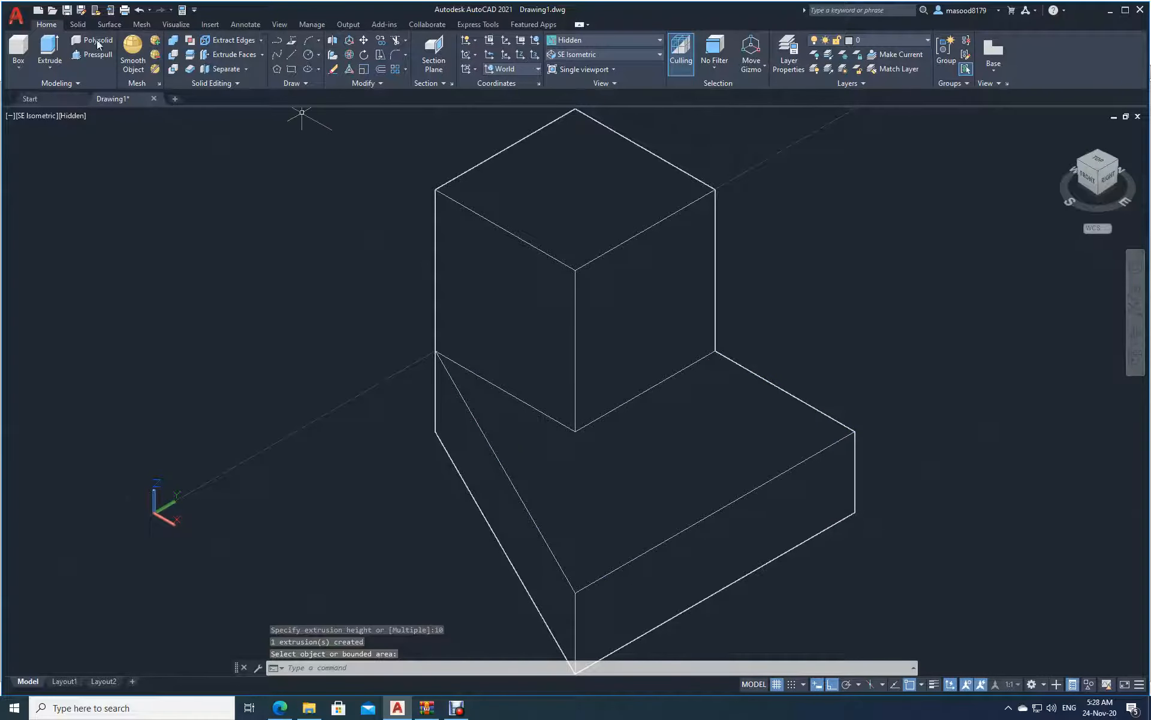
# Union the square block and the base into a single solid
pyautogui.click(172, 40)
pyautogui.click(574, 278)
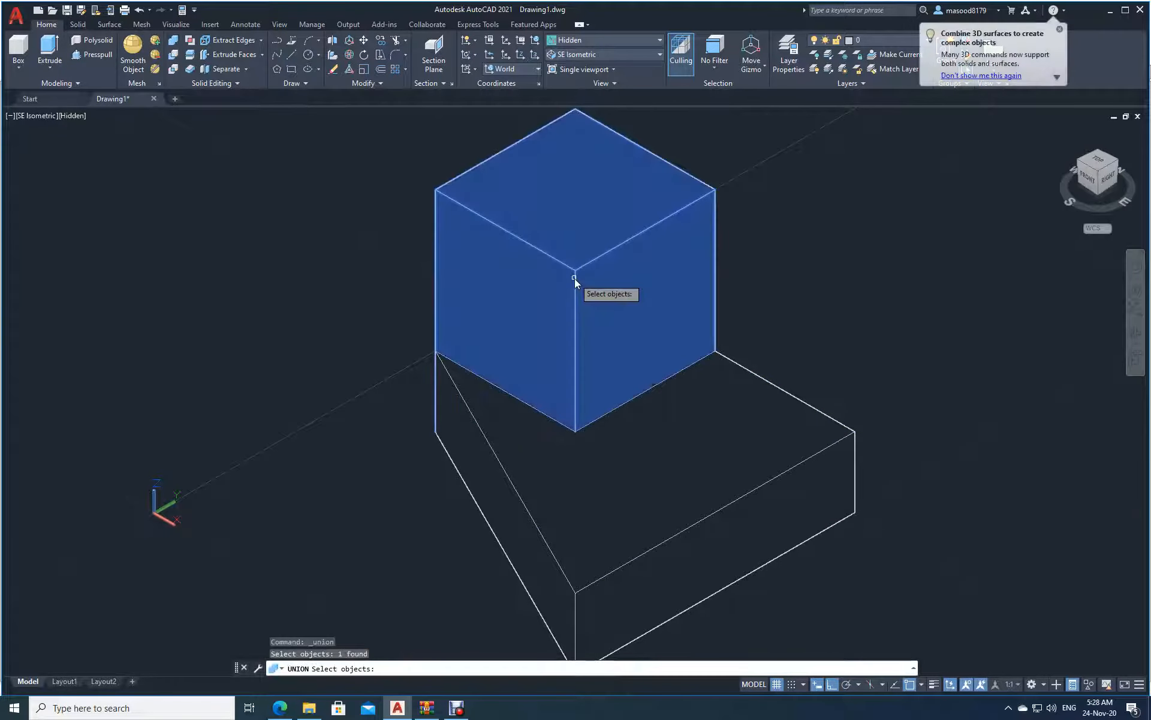
pyautogui.click(531, 466)
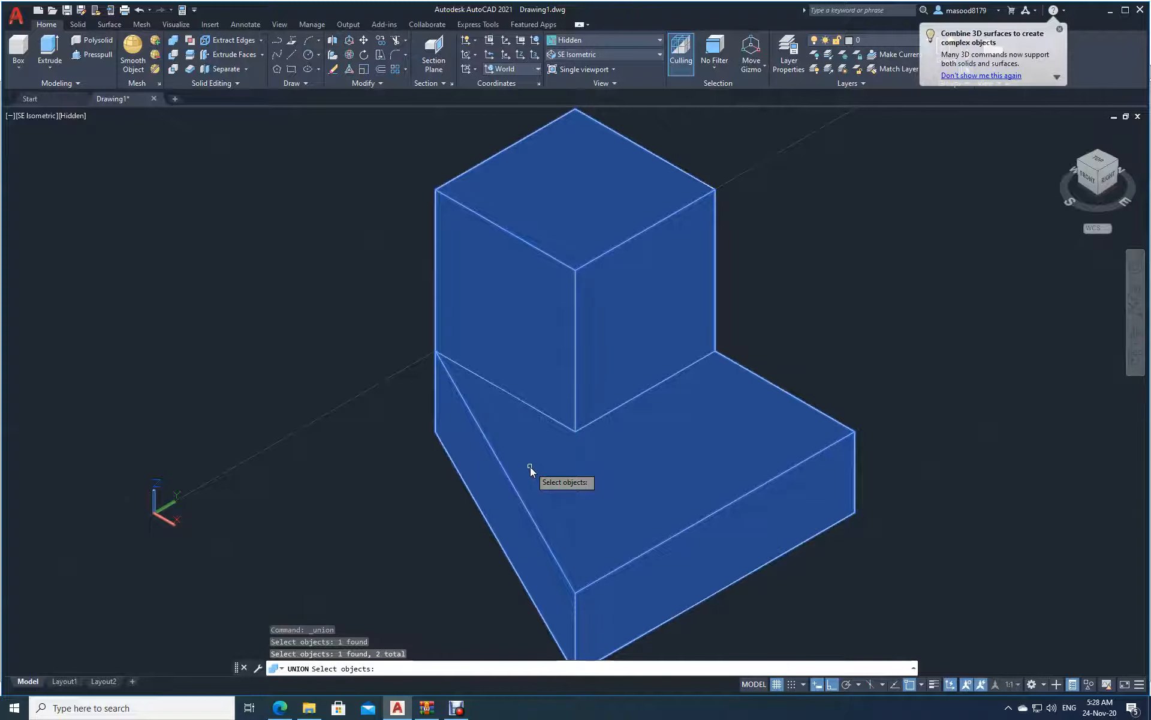
pyautogui.press('Return')
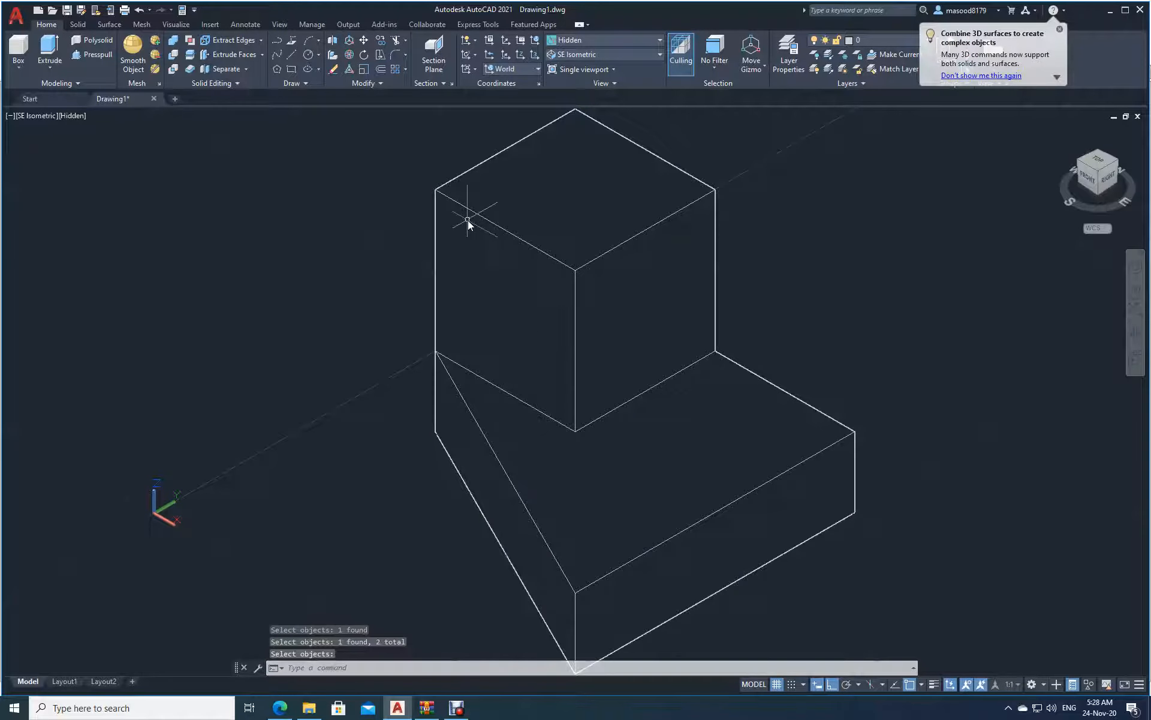
# Move the combined solid along the X axis, clear of the original 2D outline
pyautogui.scroll(-2, 468, 221)
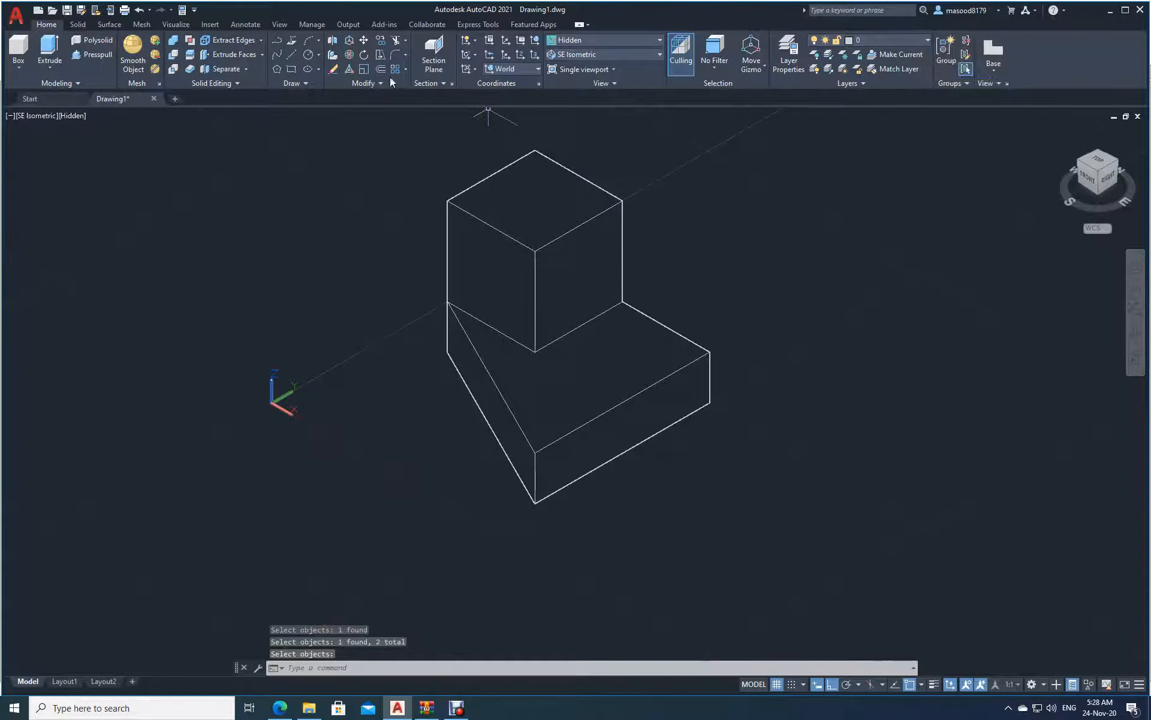
pyautogui.click(363, 40)
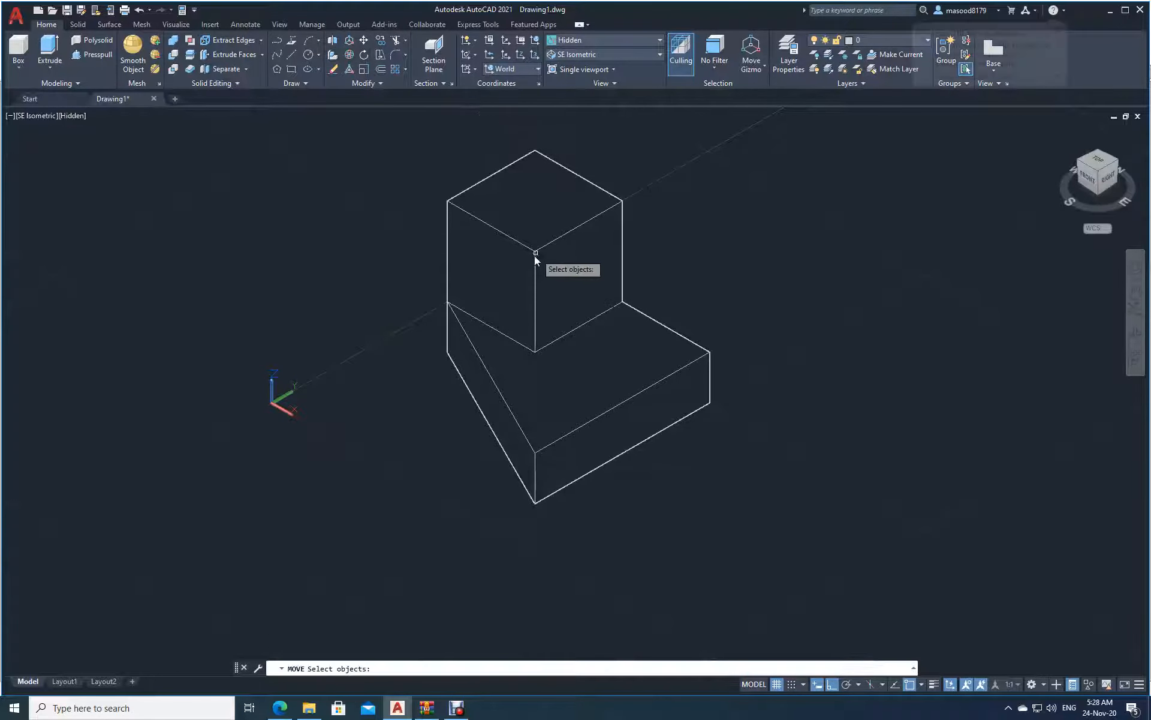
pyautogui.click(534, 261)
pyautogui.press('Return')
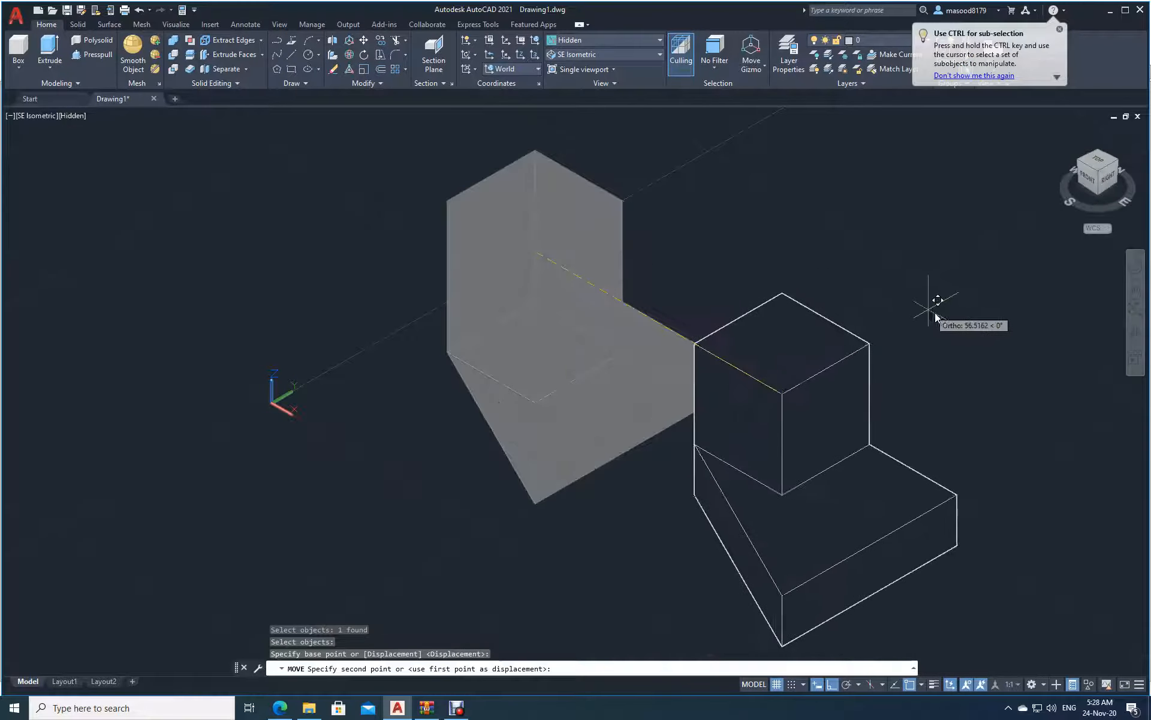
pyautogui.click(872, 439)
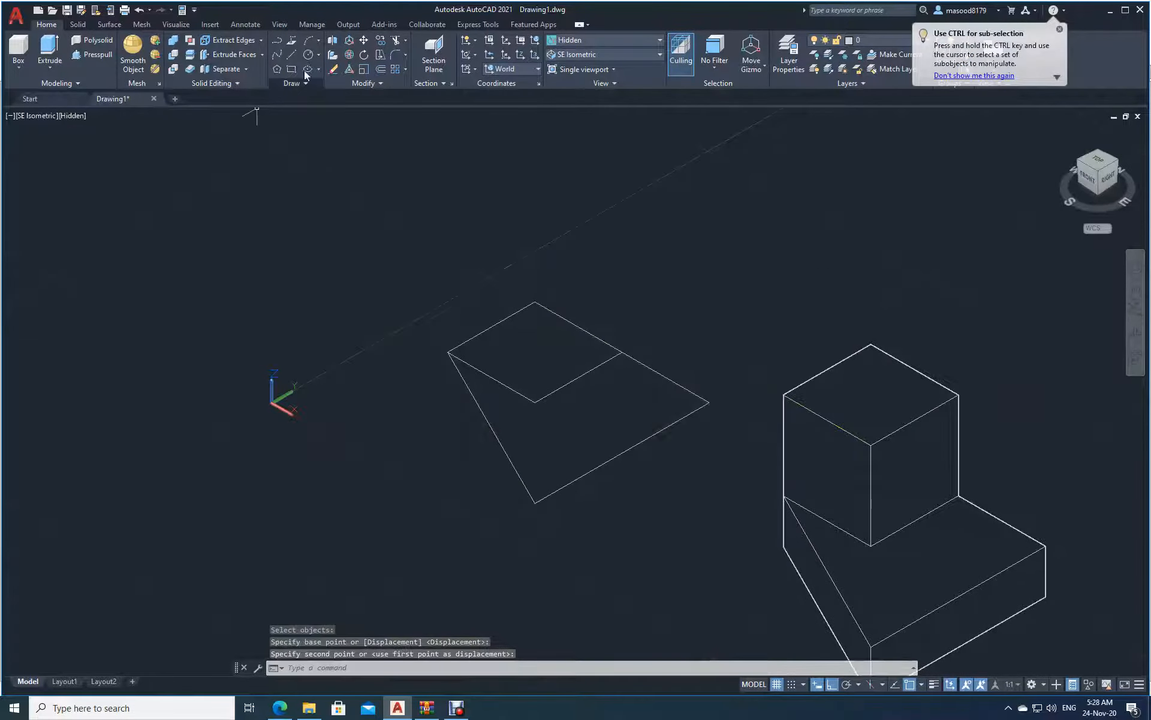
# Erase all lines of the leftover 2D outline beside the solid
pyautogui.click(333, 71)
pyautogui.click(723, 492)
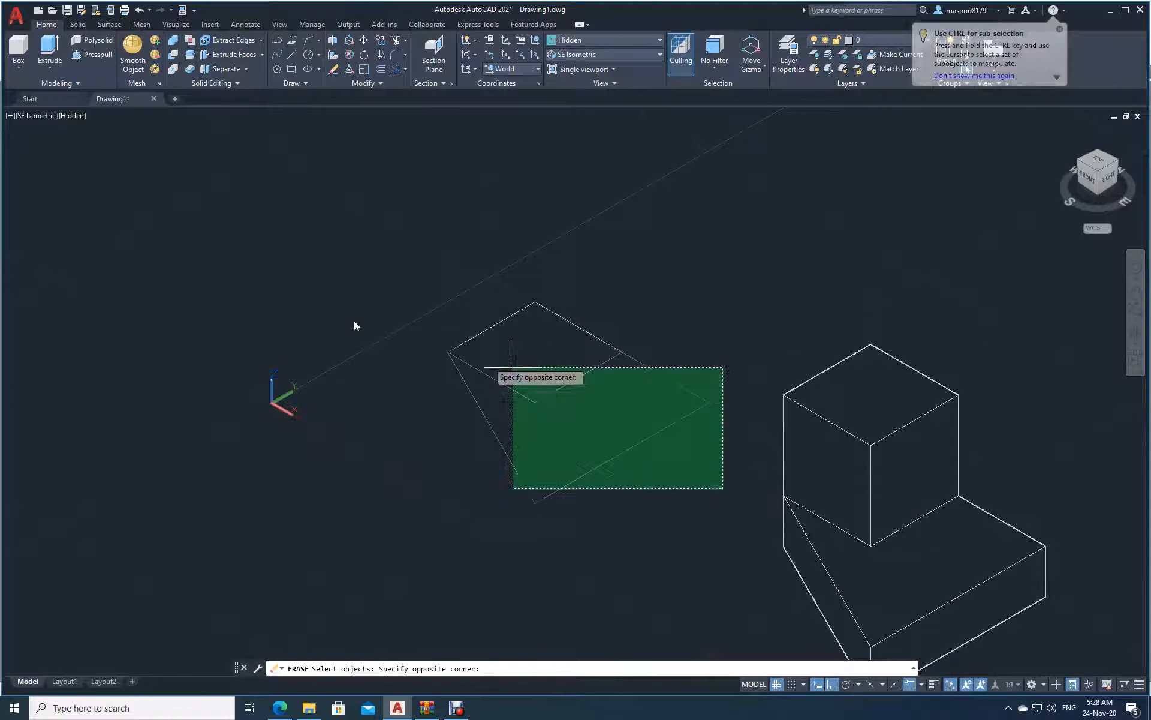
pyautogui.click(329, 273)
pyautogui.press('Return')
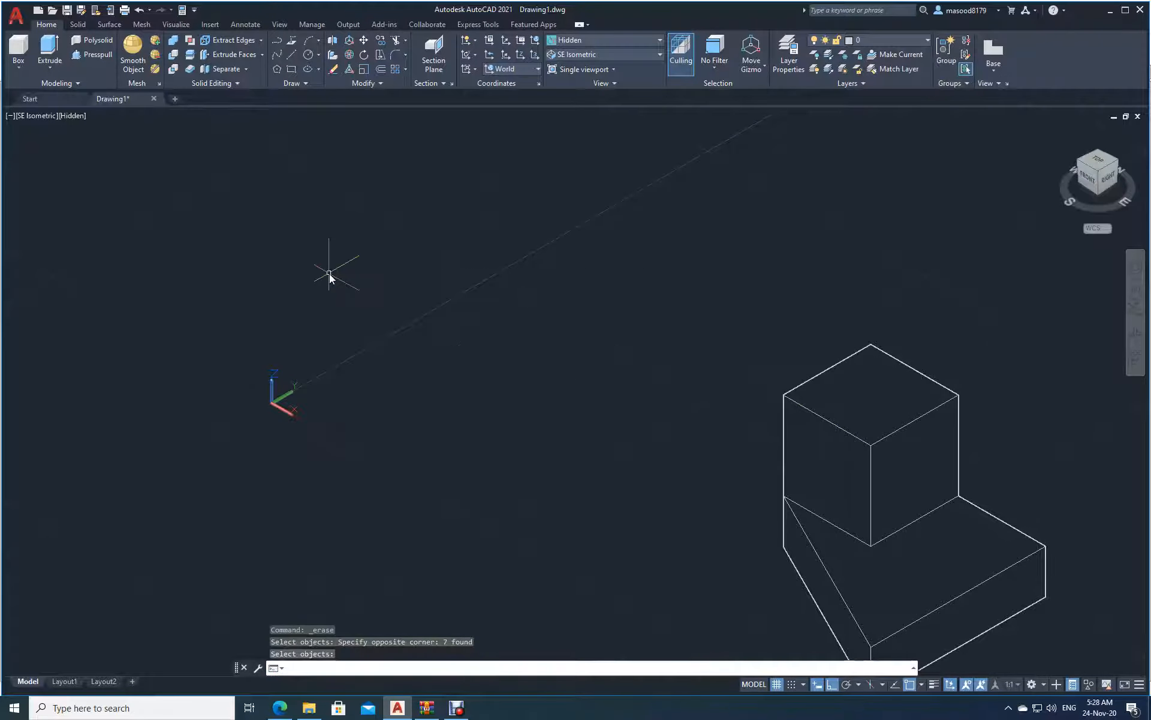
pyautogui.write('z')
pyautogui.press('Return')
pyautogui.write('e')
pyautogui.press('Return')
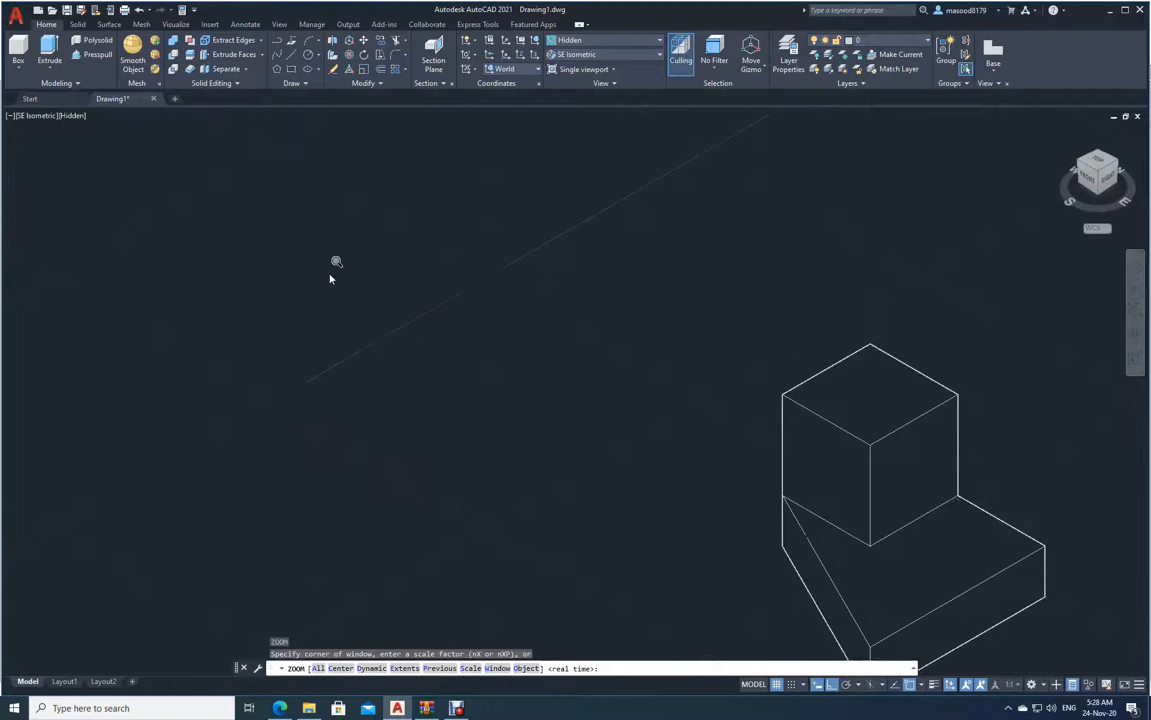
pyautogui.write('e')
pyautogui.press('Return')
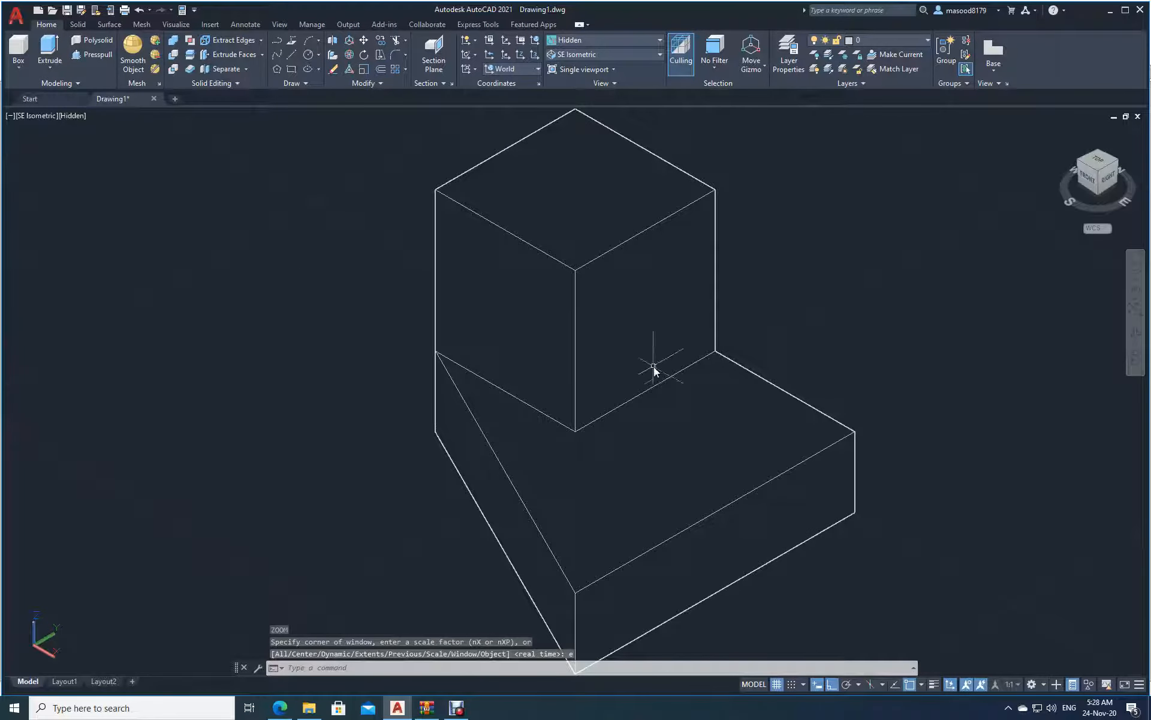
# Align the UCS to the top face of the square block
pyautogui.scroll(-2, 651, 368)
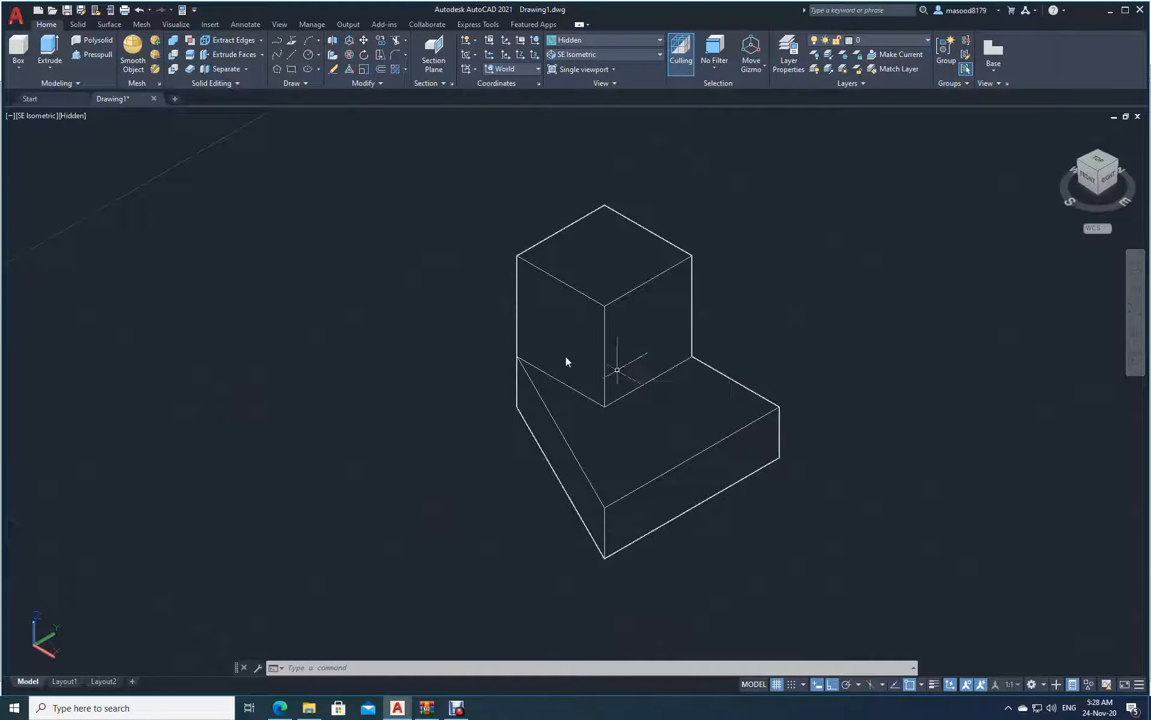
pyautogui.click(475, 70)
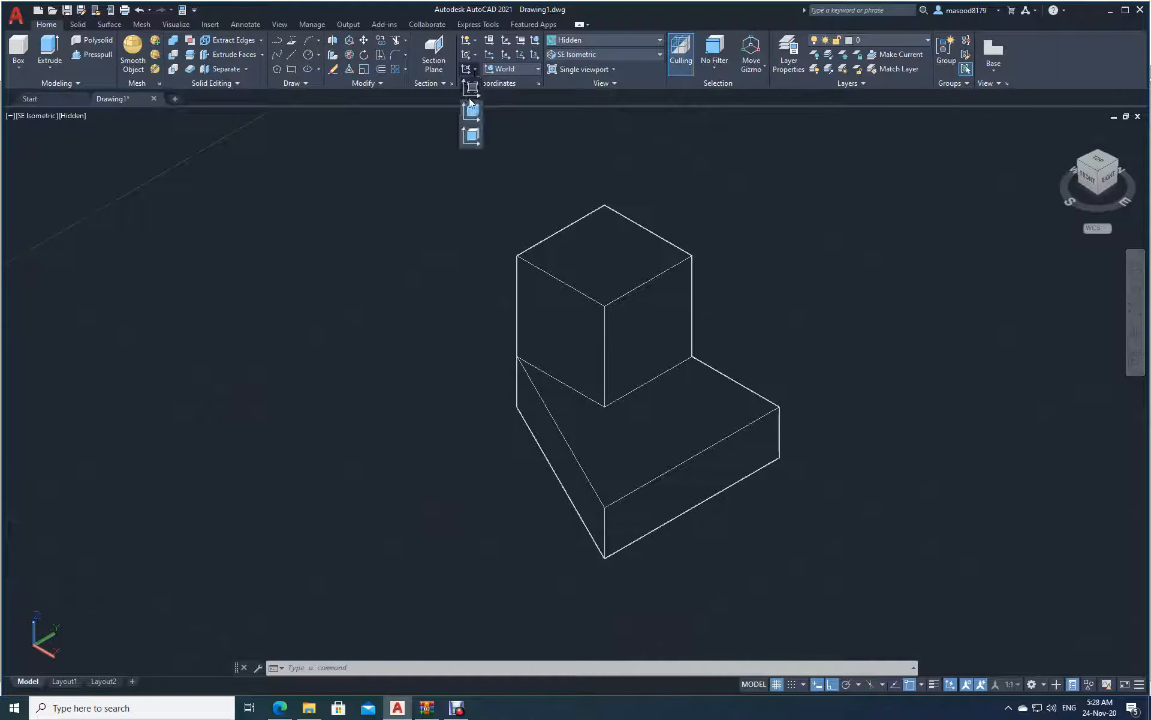
pyautogui.click(467, 135)
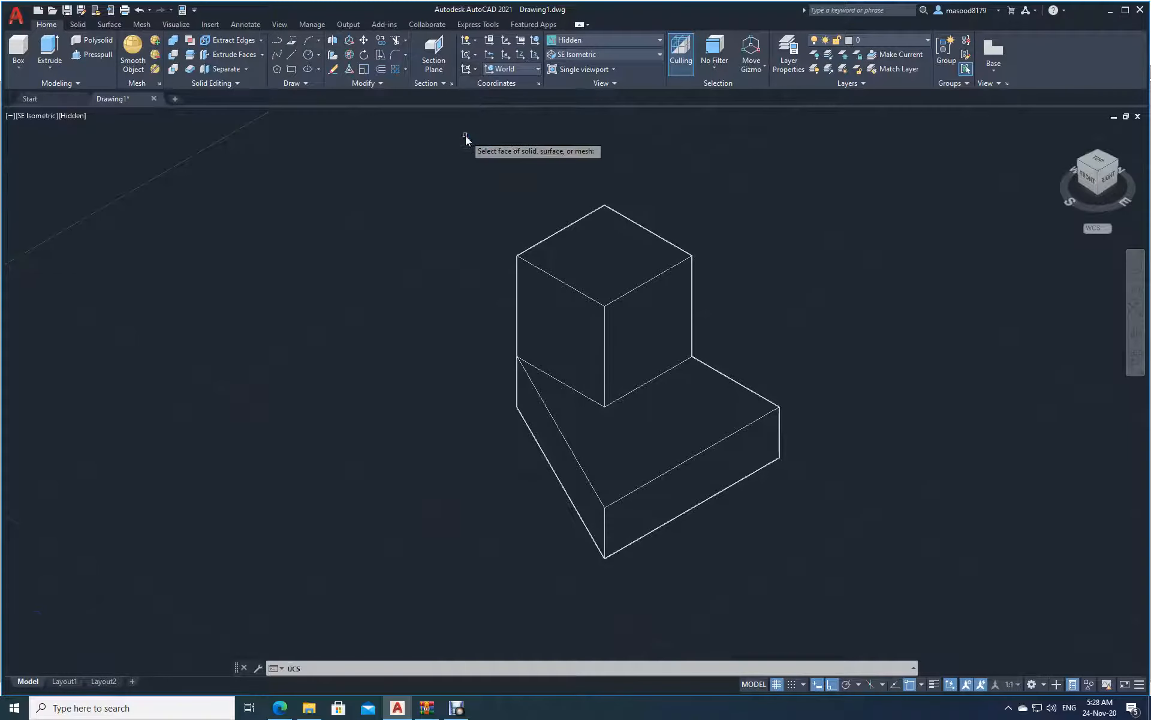
pyautogui.click(588, 258)
pyautogui.press('Return')
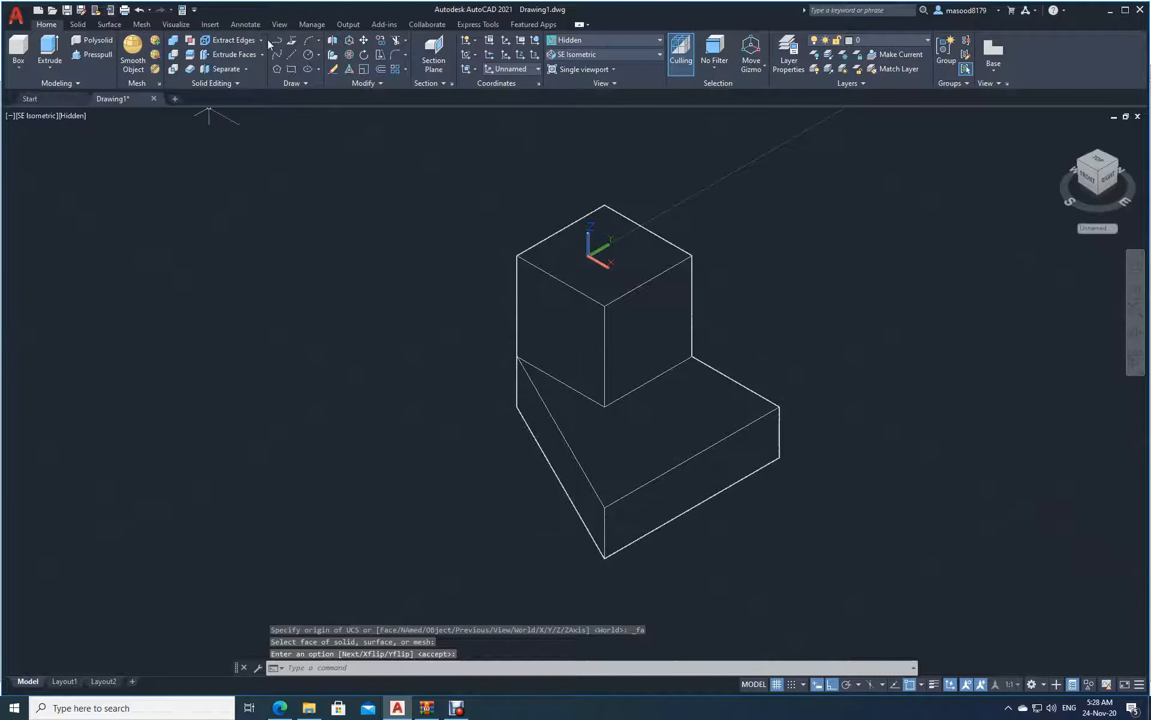
# Dimension the rear-right edge of the square block's top face, placing the dimension line just outside the solid
pyautogui.click(243, 27)
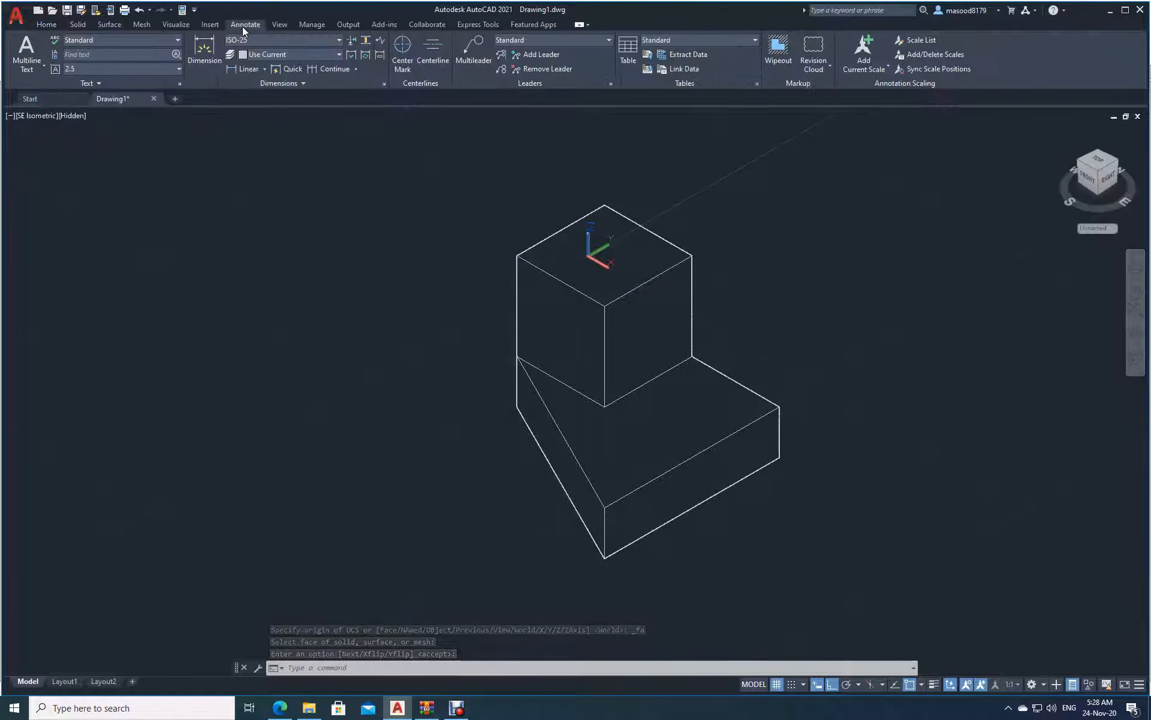
pyautogui.click(205, 48)
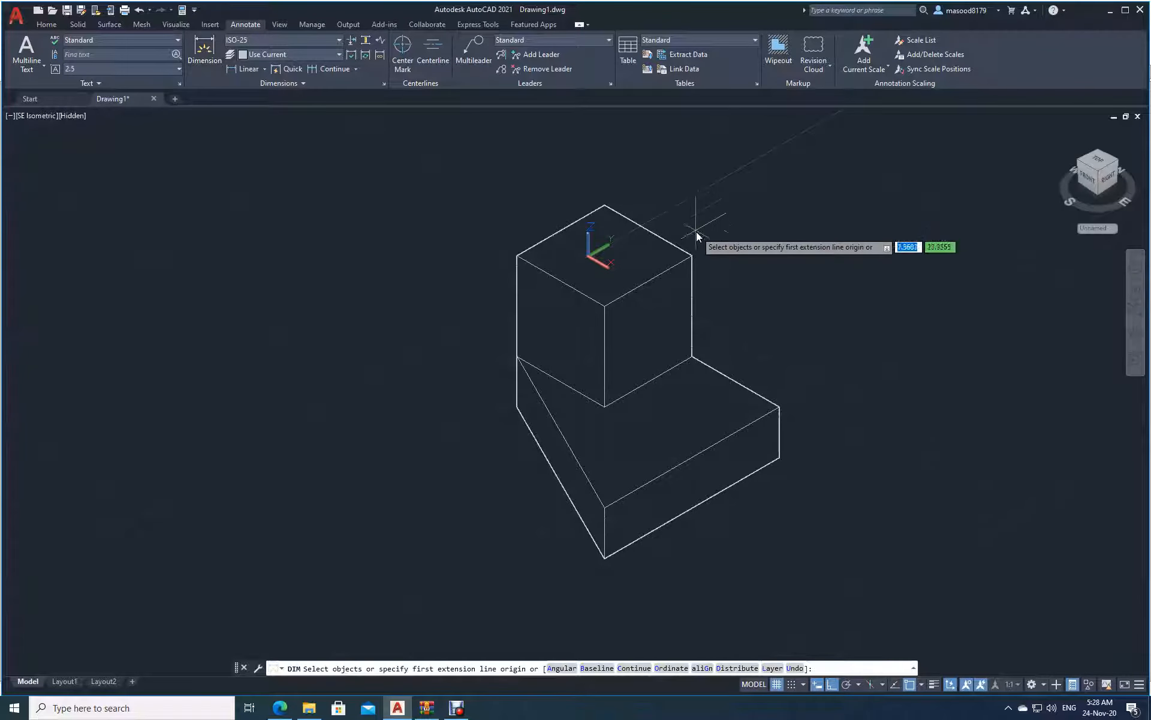
pyautogui.click(692, 256)
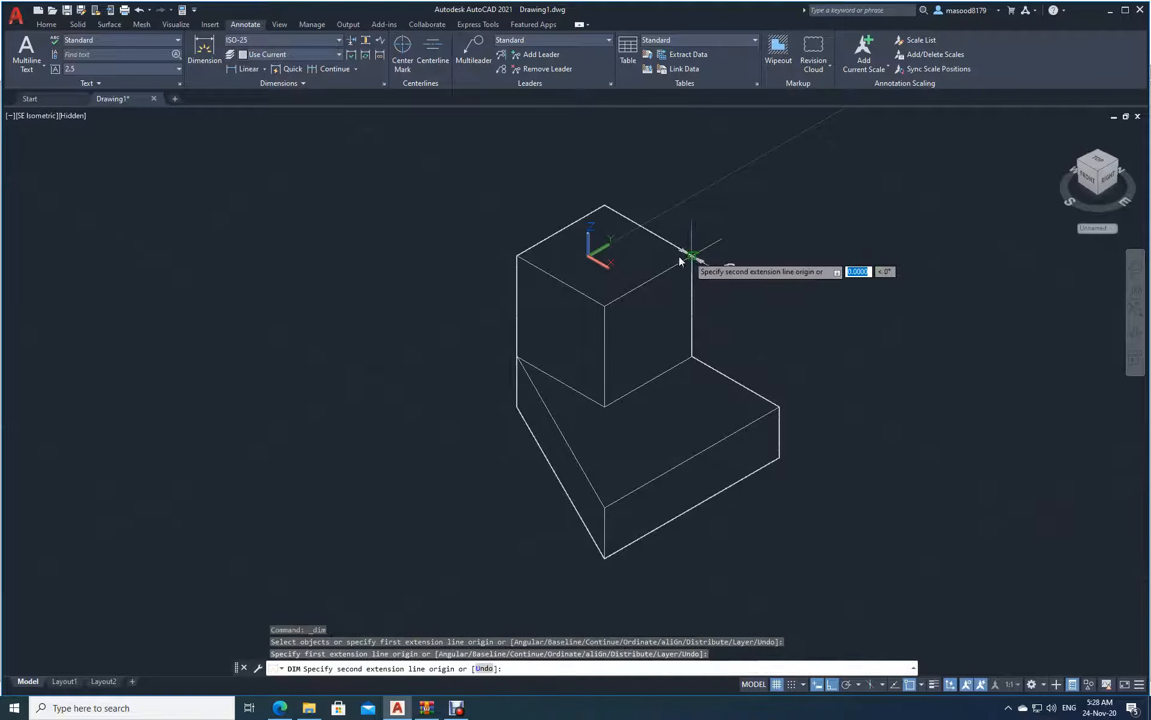
pyautogui.click(604, 206)
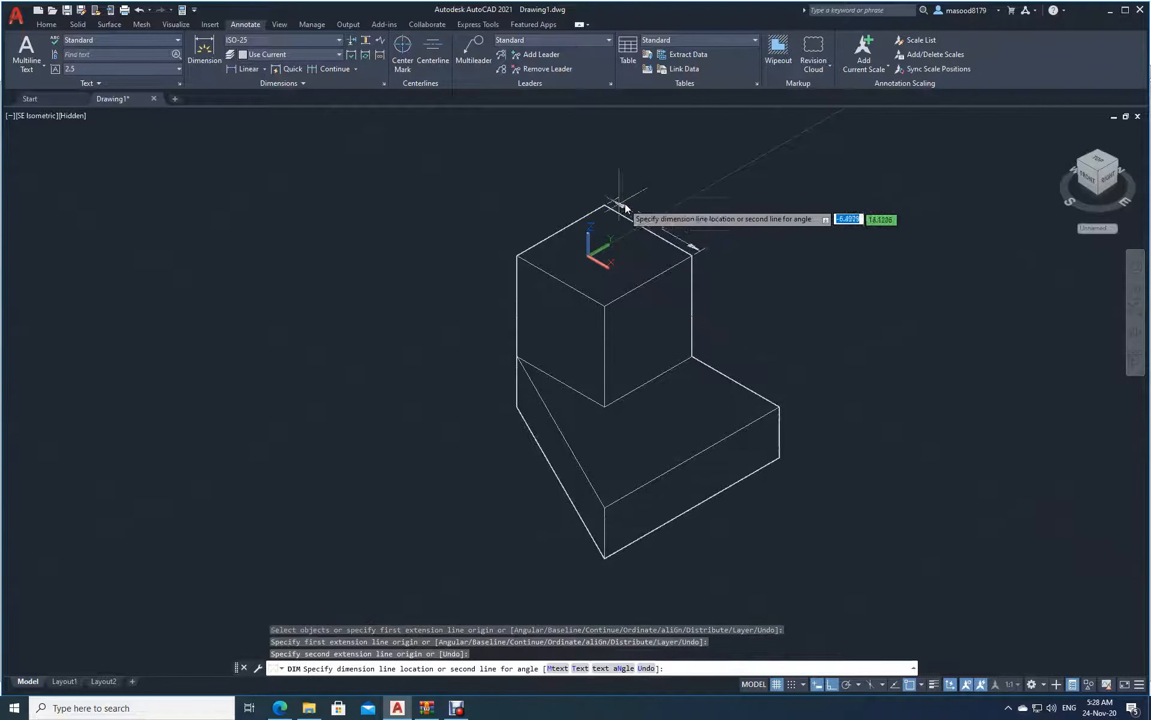
pyautogui.click(633, 204)
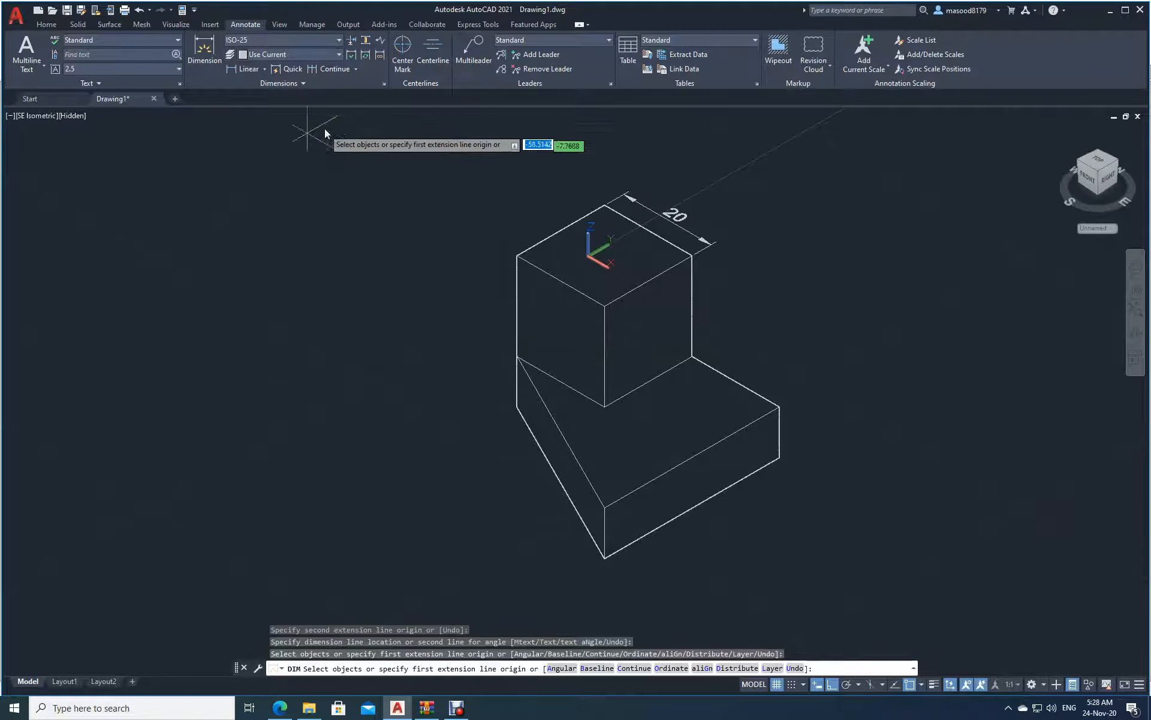
# Dimension the rear-left edge of the square block's top face, with the dimension line outside the solid
pyautogui.click(204, 44)
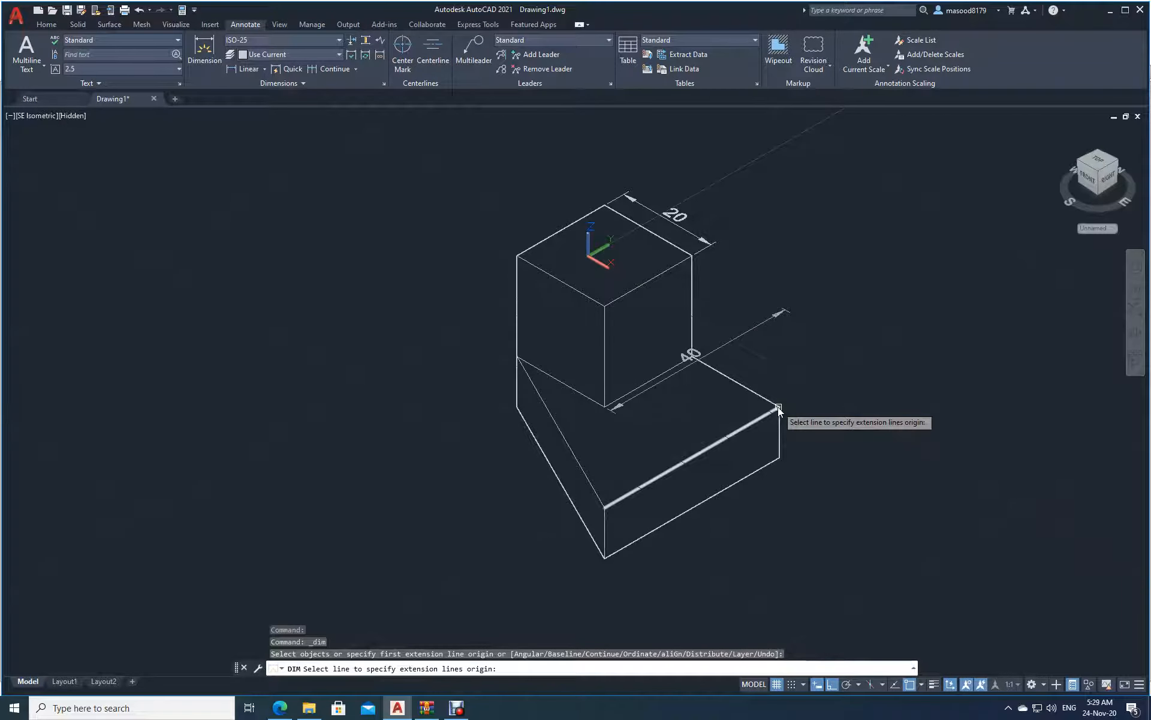
pyautogui.click(519, 257)
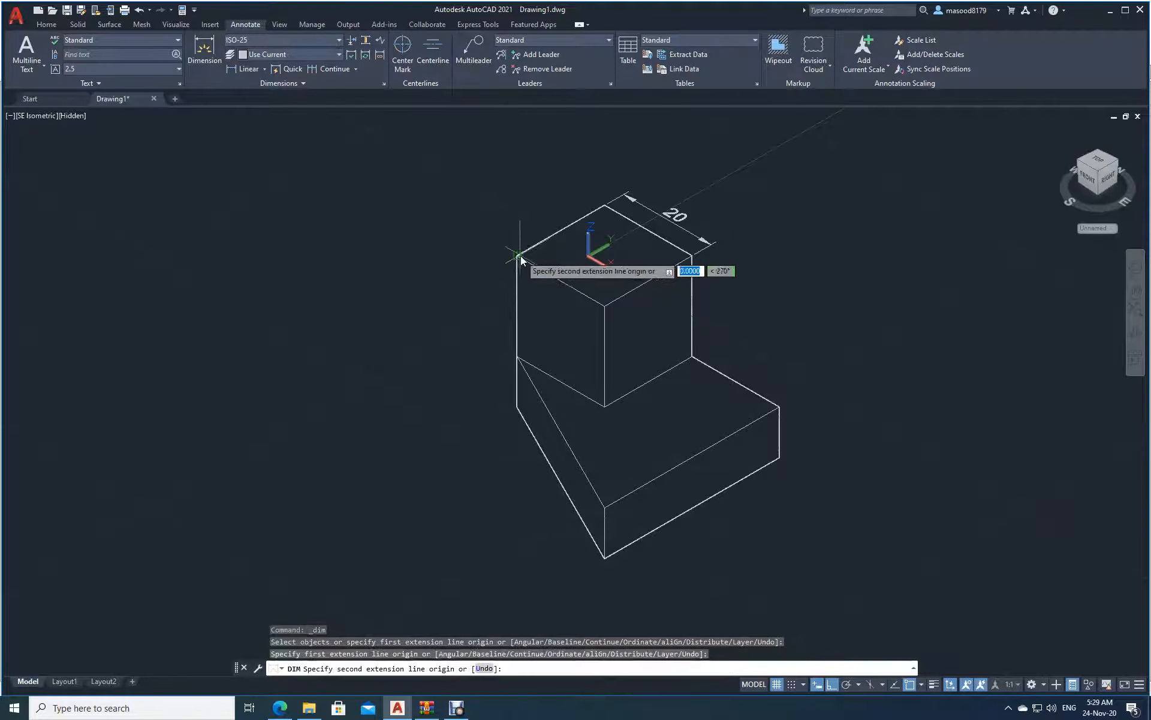
pyautogui.click(605, 205)
pyautogui.click(594, 193)
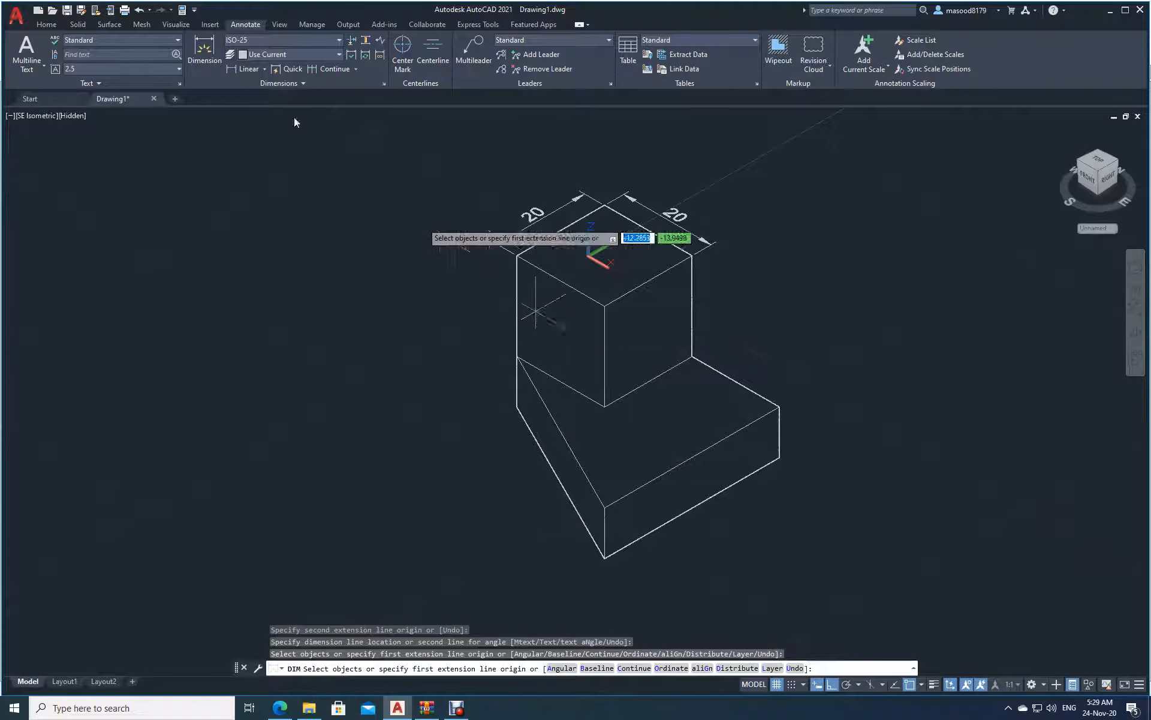
# Align the UCS to the square block's front-left vertical face
pyautogui.click(47, 24)
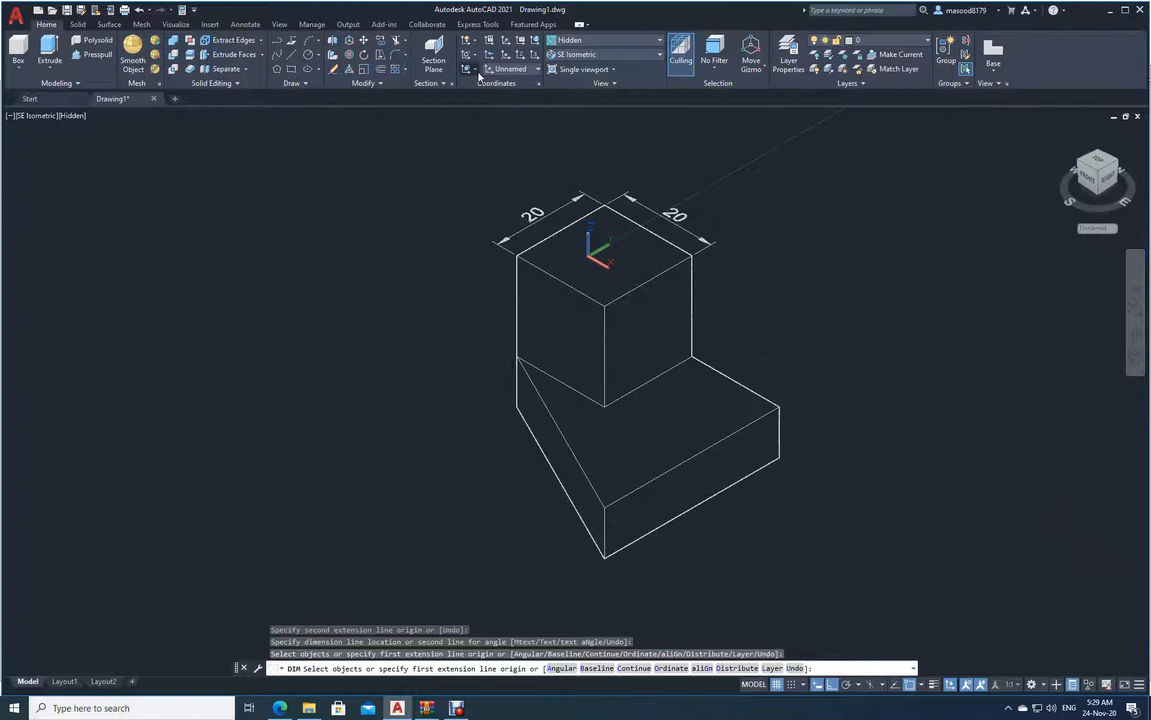
pyautogui.click(477, 71)
pyautogui.click(469, 135)
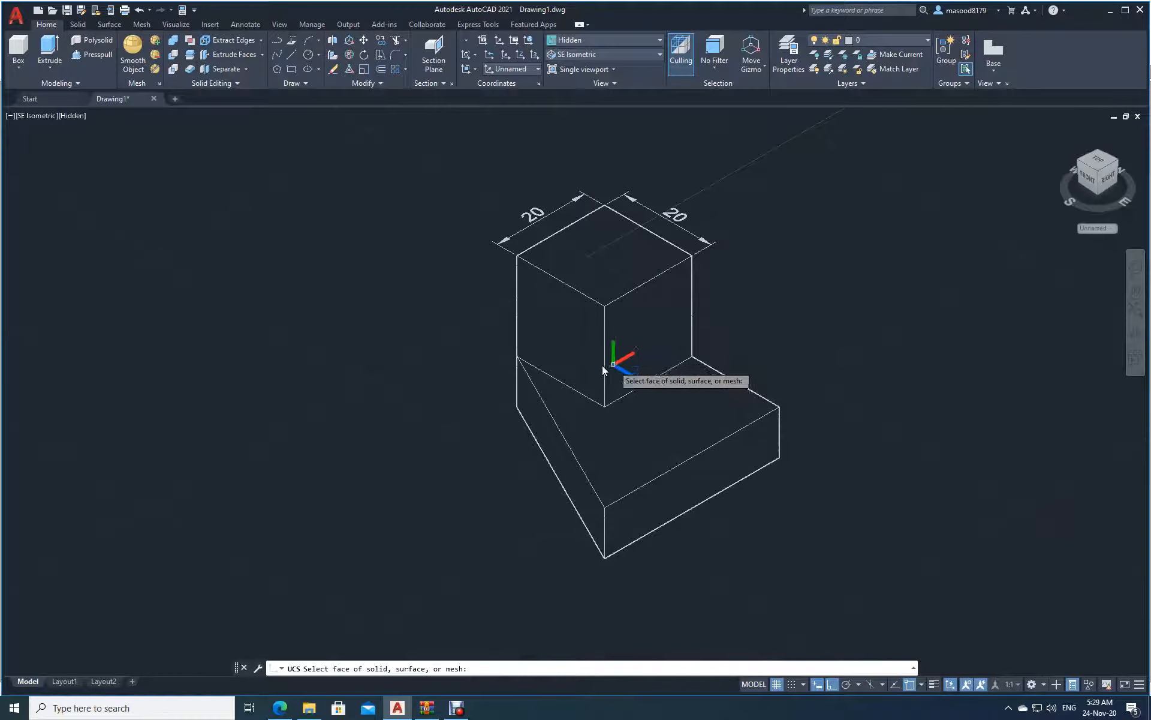
pyautogui.click(555, 341)
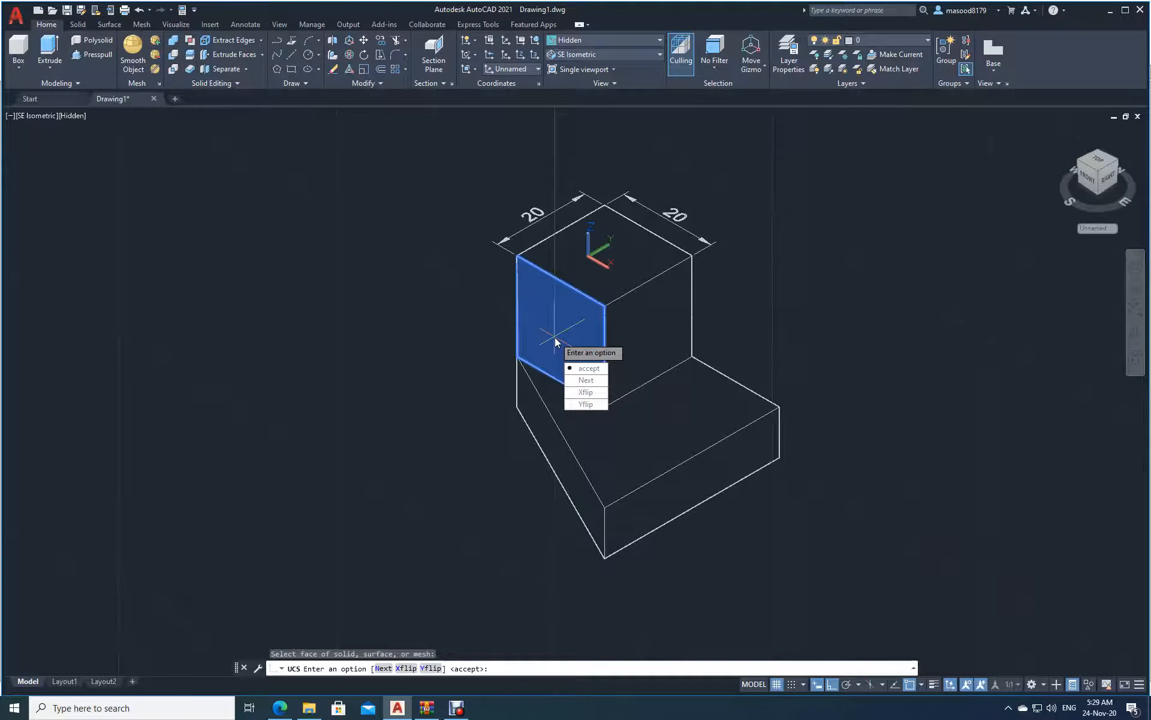
pyautogui.press('Return')
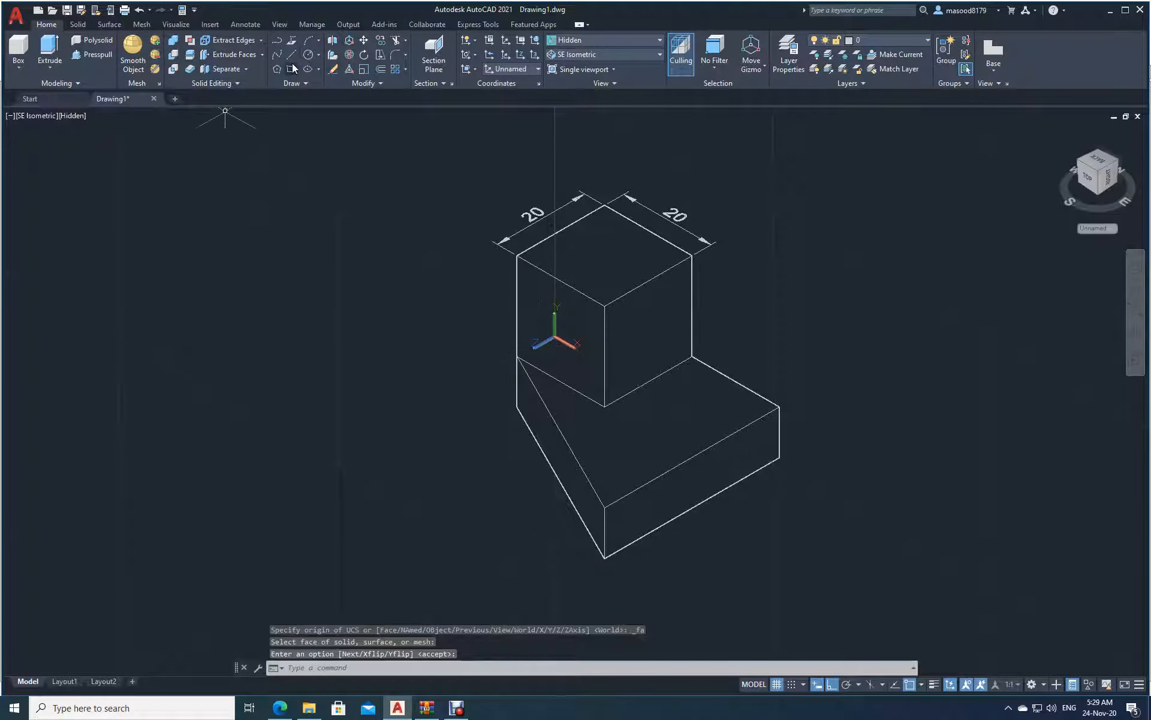
# Dimension the solid's overall height along its outer left vertical edge, with the dimension line outside the solid
pyautogui.click(246, 24)
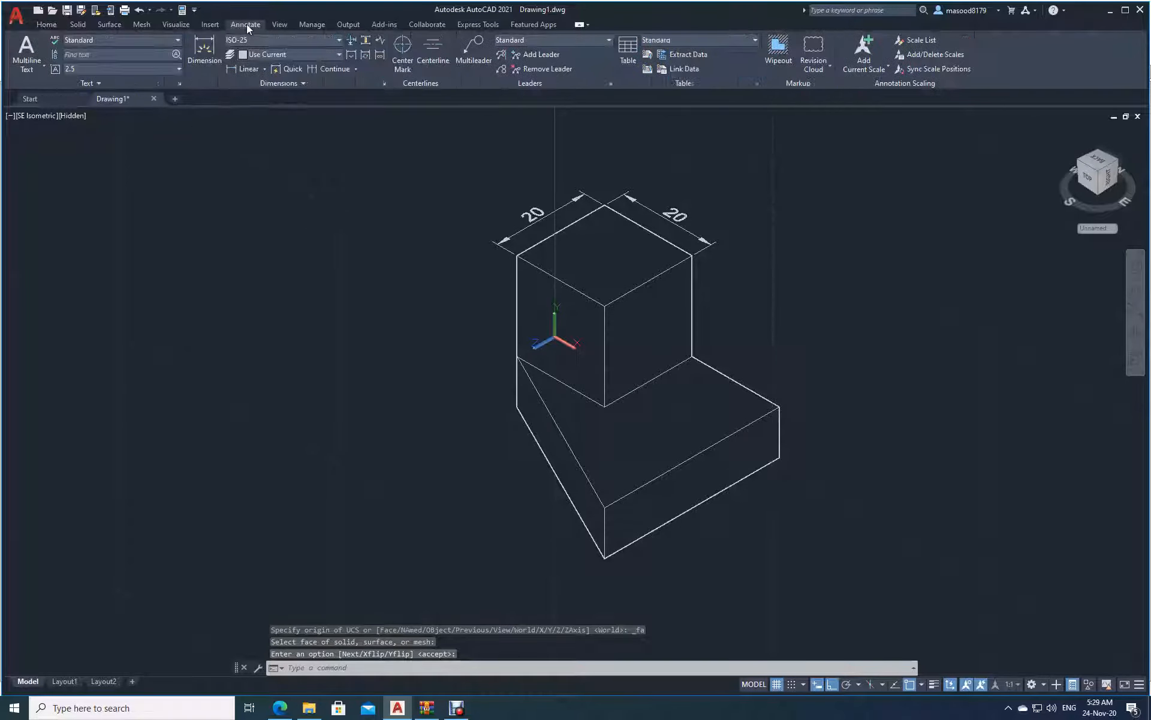
pyautogui.click(205, 49)
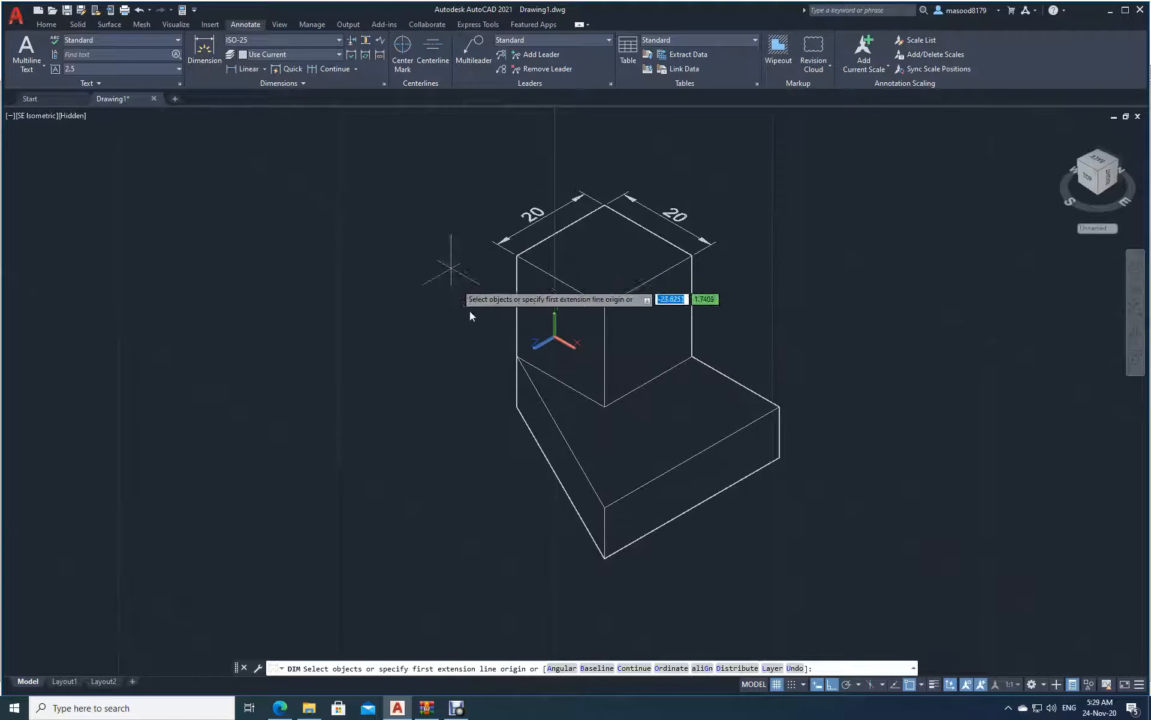
pyautogui.click(517, 408)
pyautogui.click(517, 256)
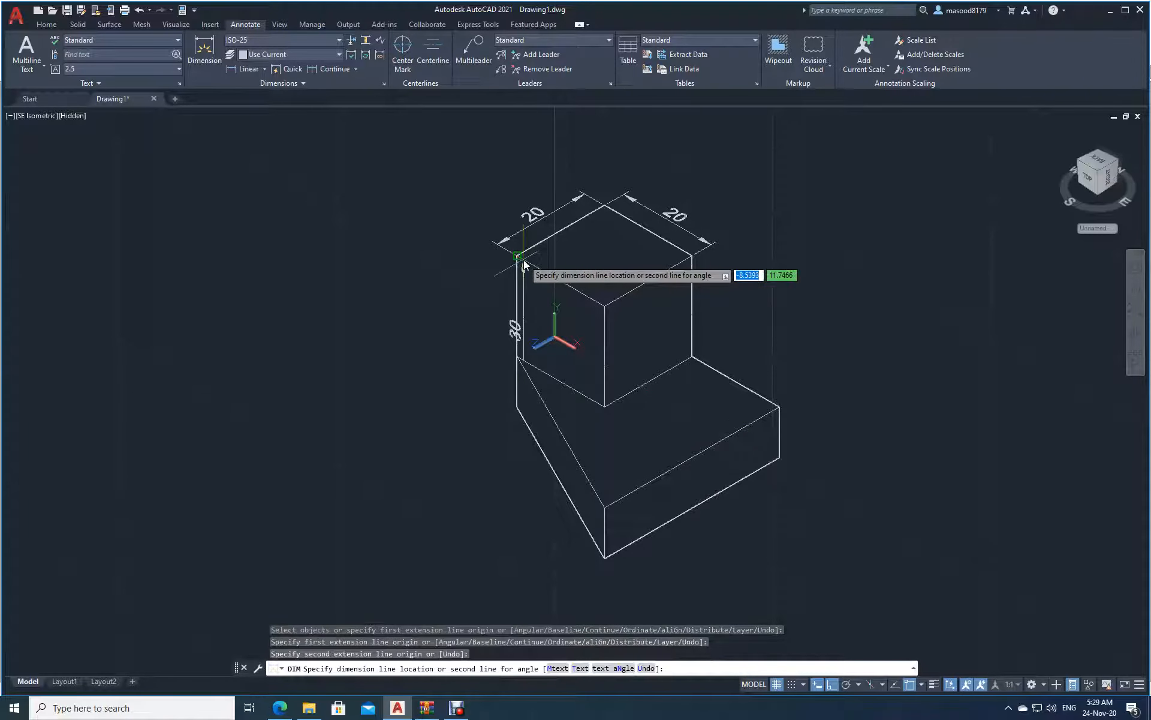
pyautogui.click(498, 262)
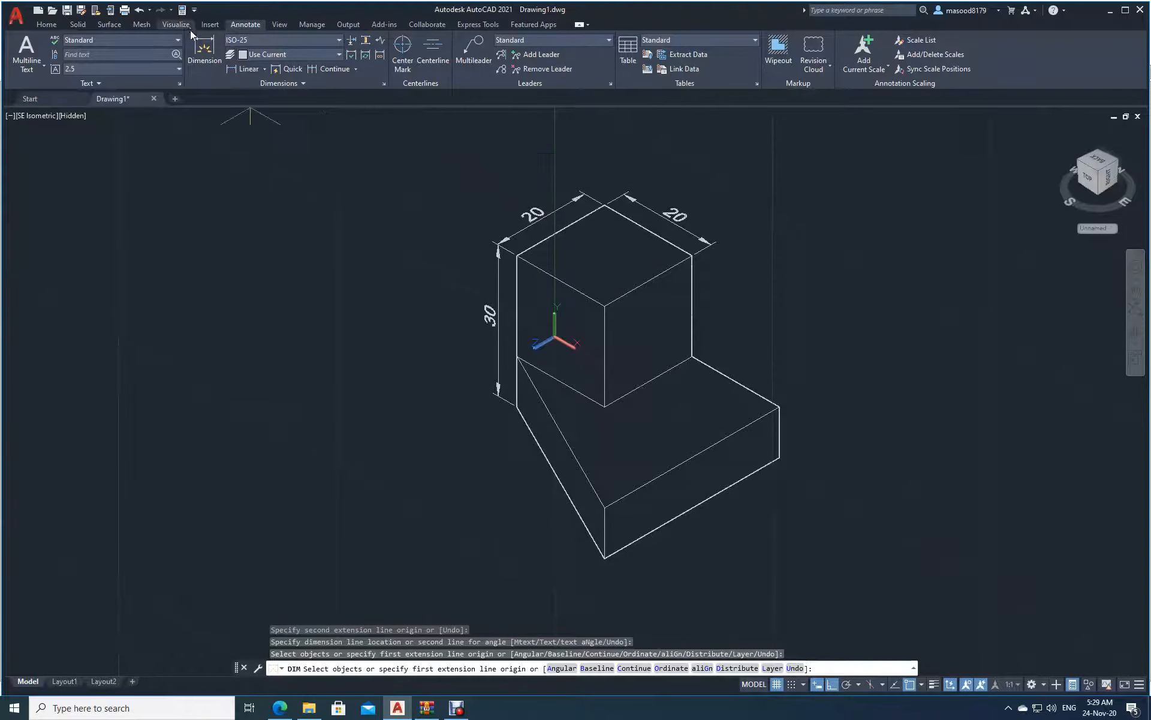
# Dimension the square block's height above the base at its front vertical edge, placing the dimension on the front-left face
pyautogui.click(206, 42)
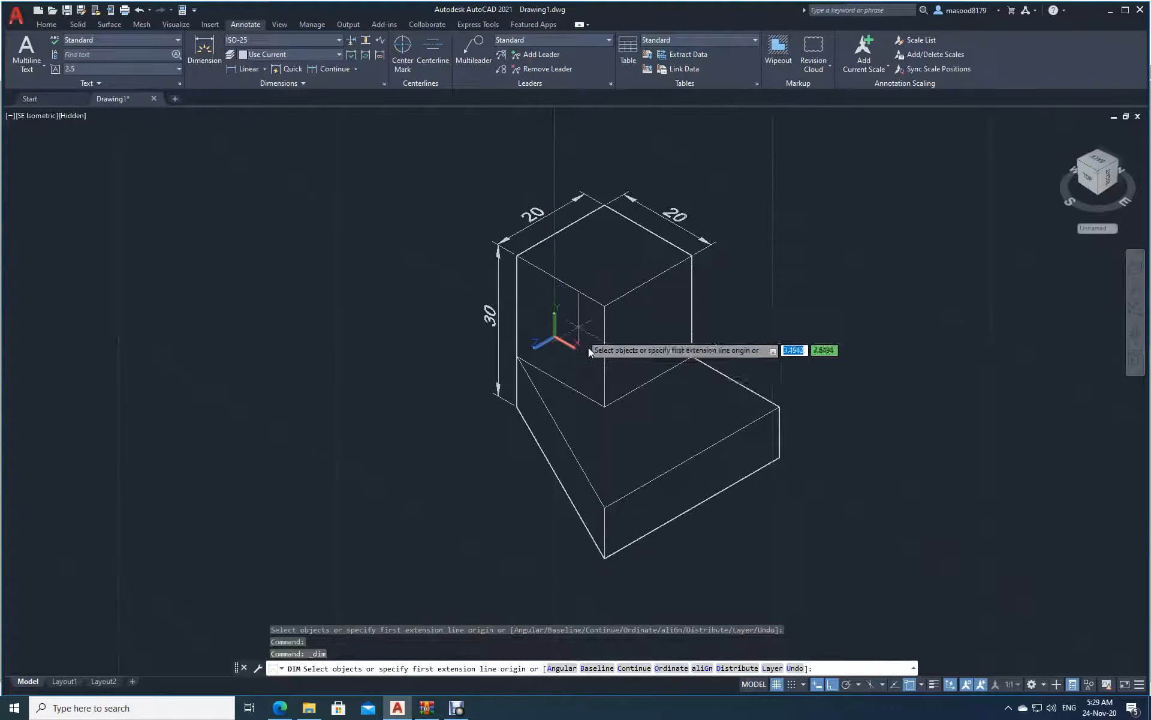
pyautogui.click(605, 407)
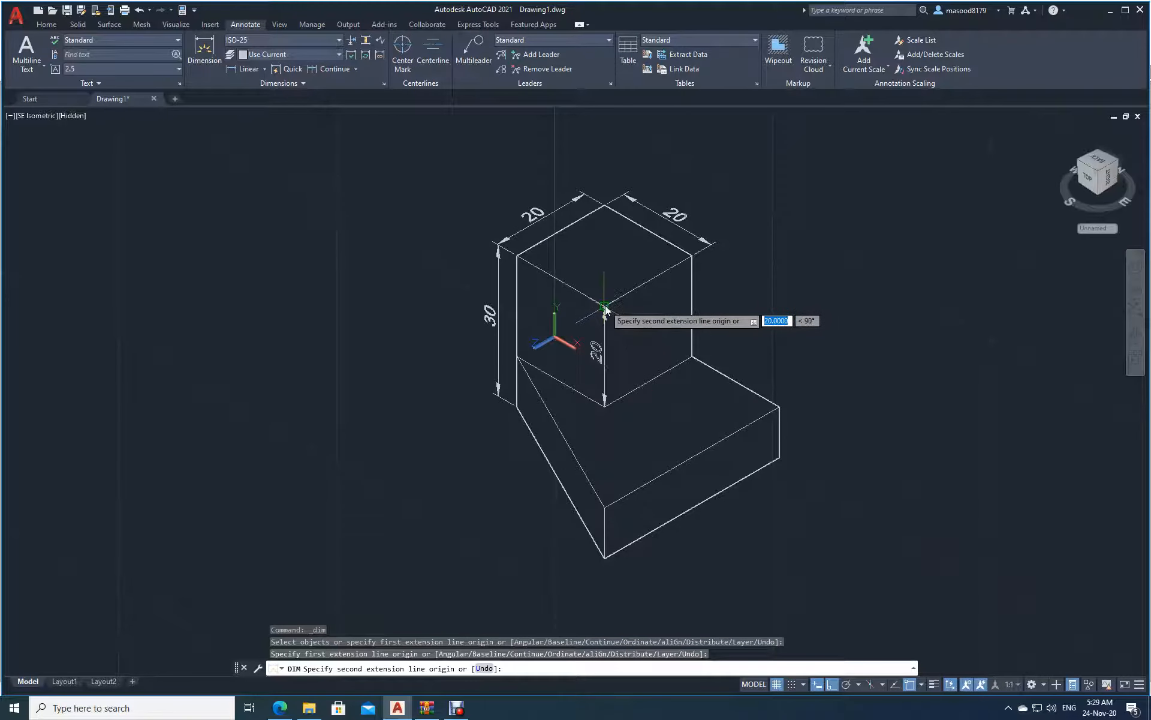
pyautogui.click(604, 306)
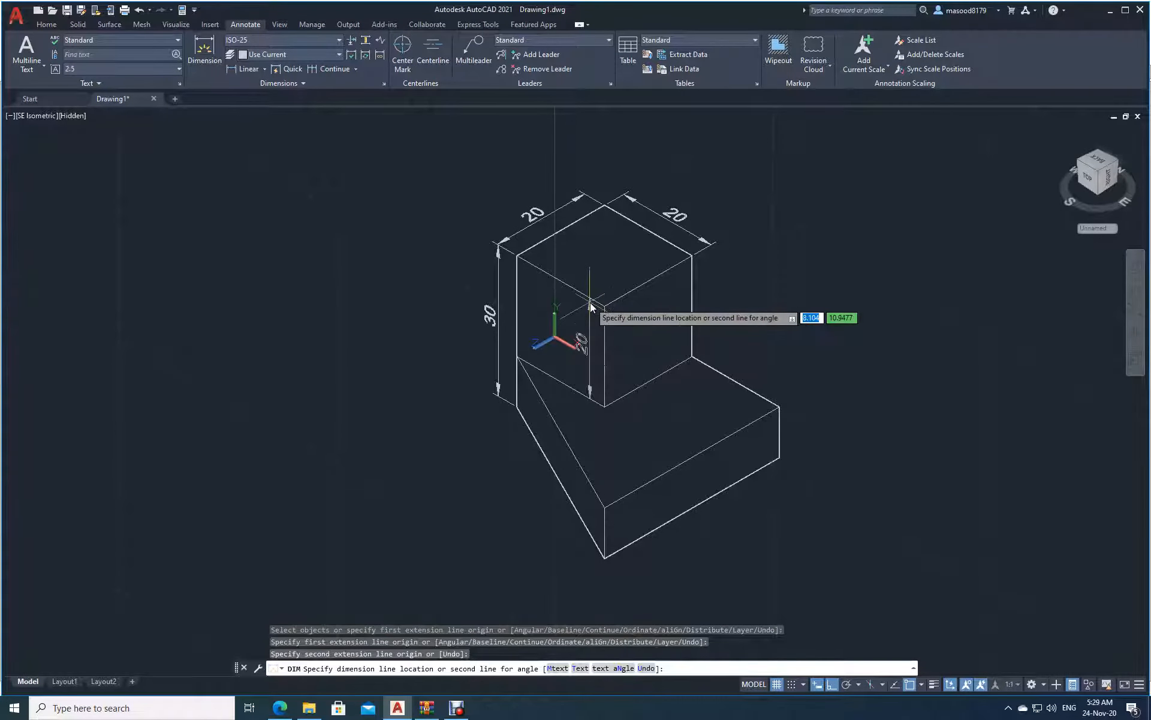
pyautogui.click(590, 302)
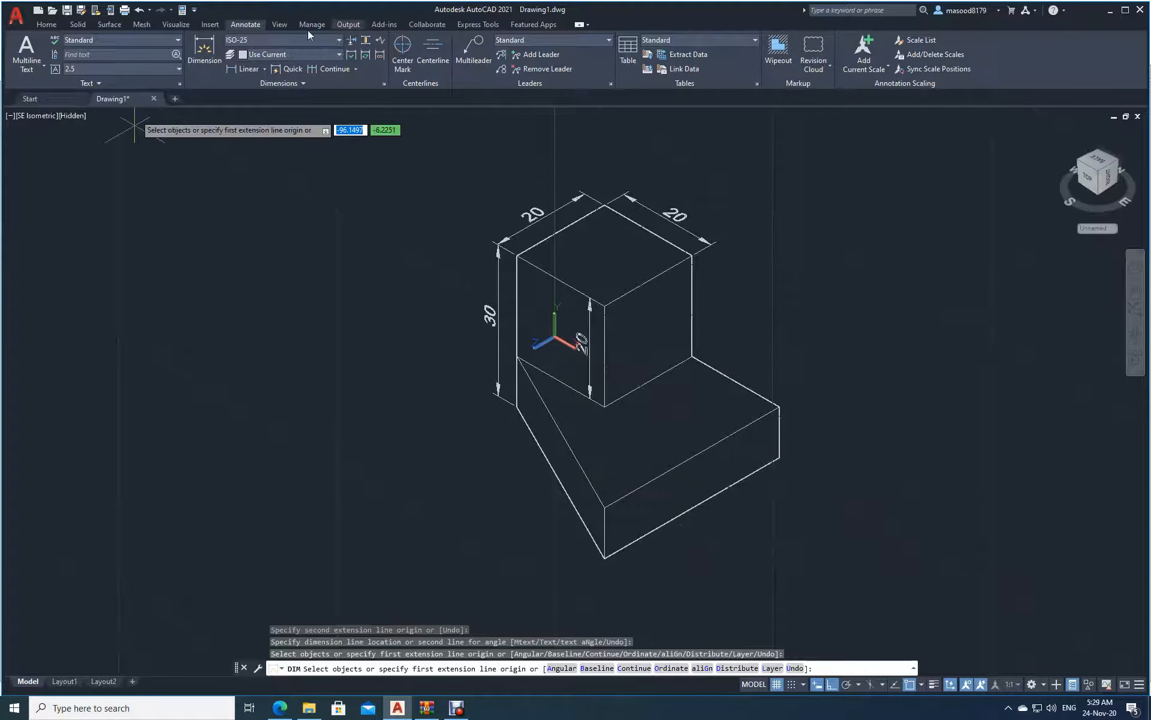
# Align the UCS to the base's front-right vertical face
pyautogui.click(55, 27)
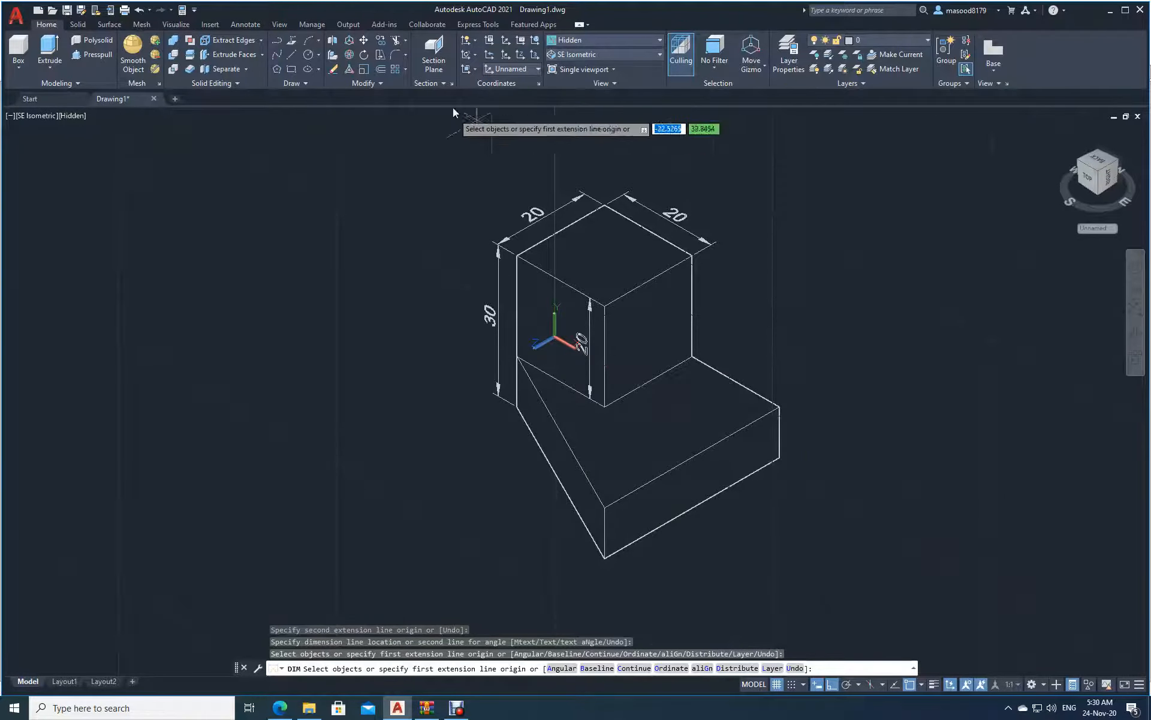
pyautogui.click(474, 69)
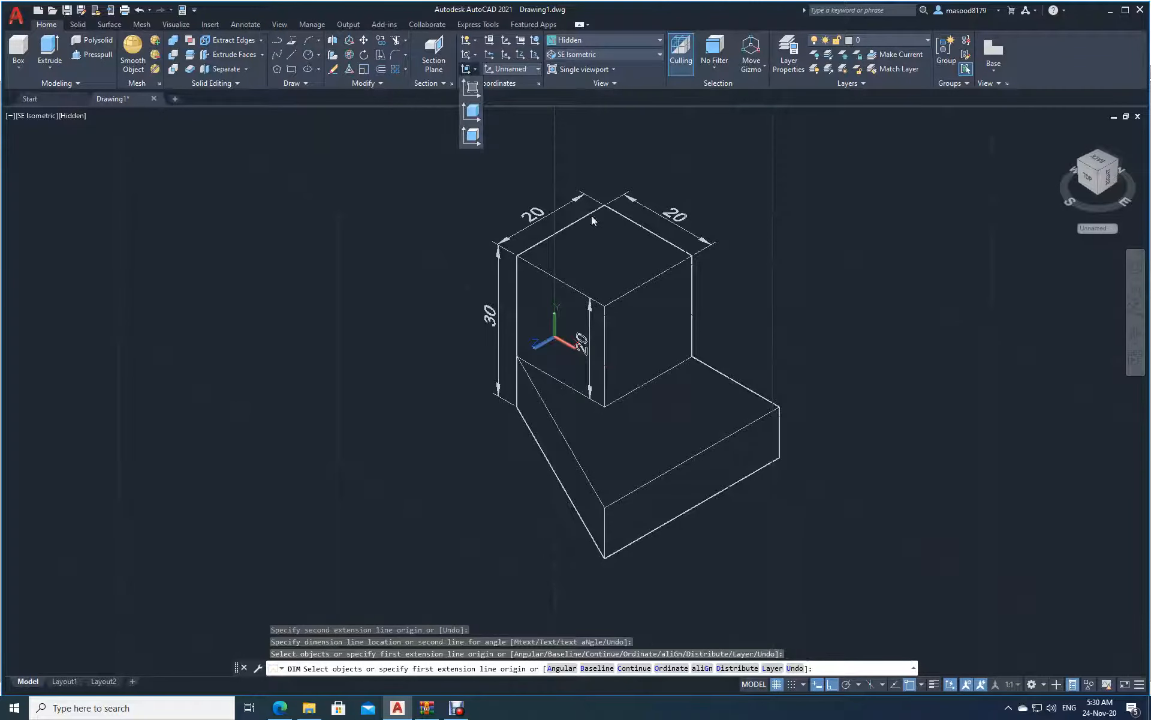
pyautogui.click(469, 137)
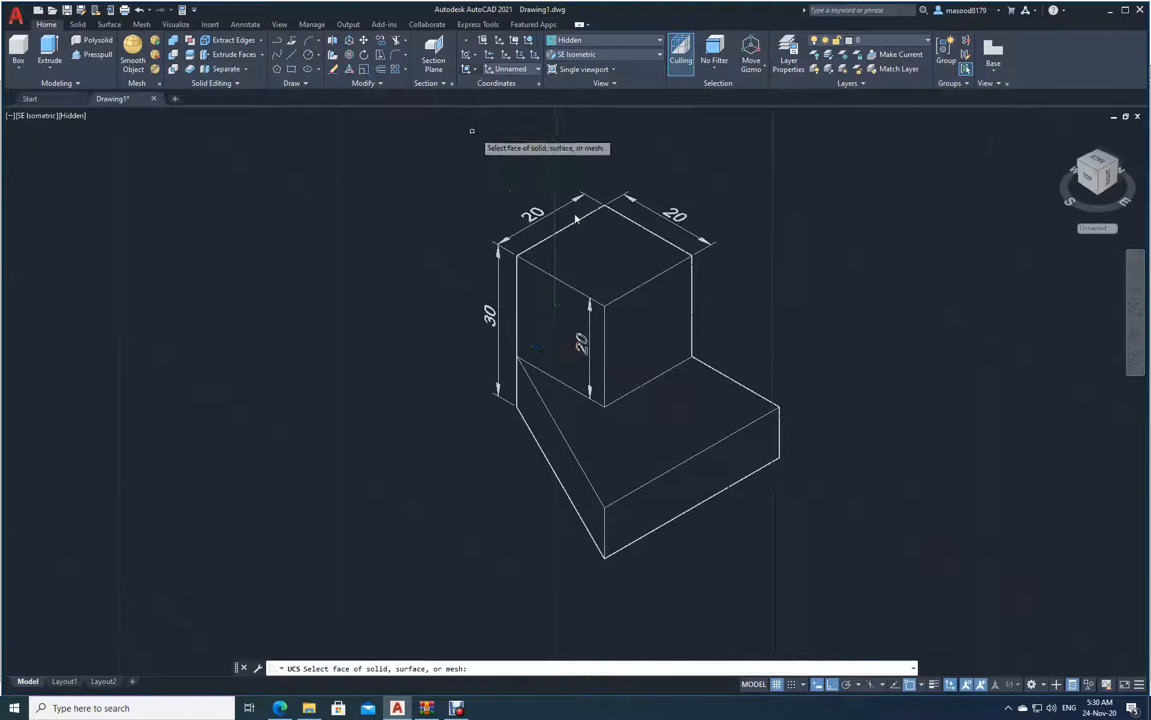
pyautogui.click(659, 507)
pyautogui.press('Return')
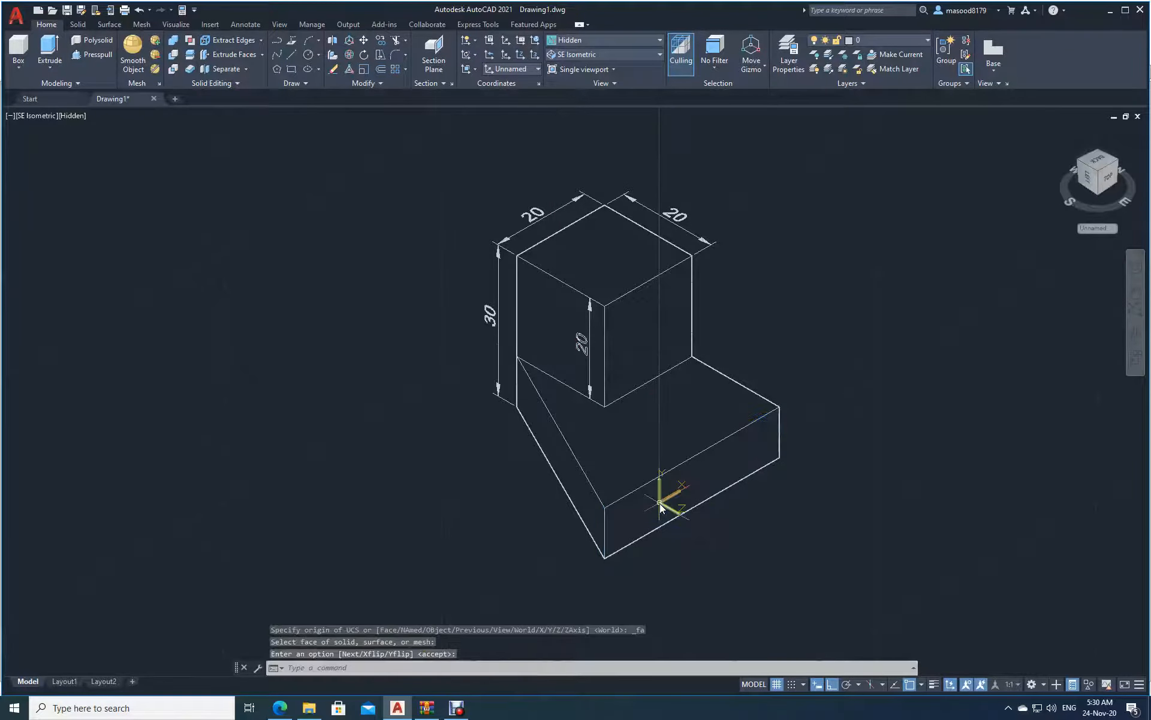
# Dimension the bottom edge of the base's front-right face, placing the dimension line below the solid
pyautogui.click(254, 24)
pyautogui.click(204, 50)
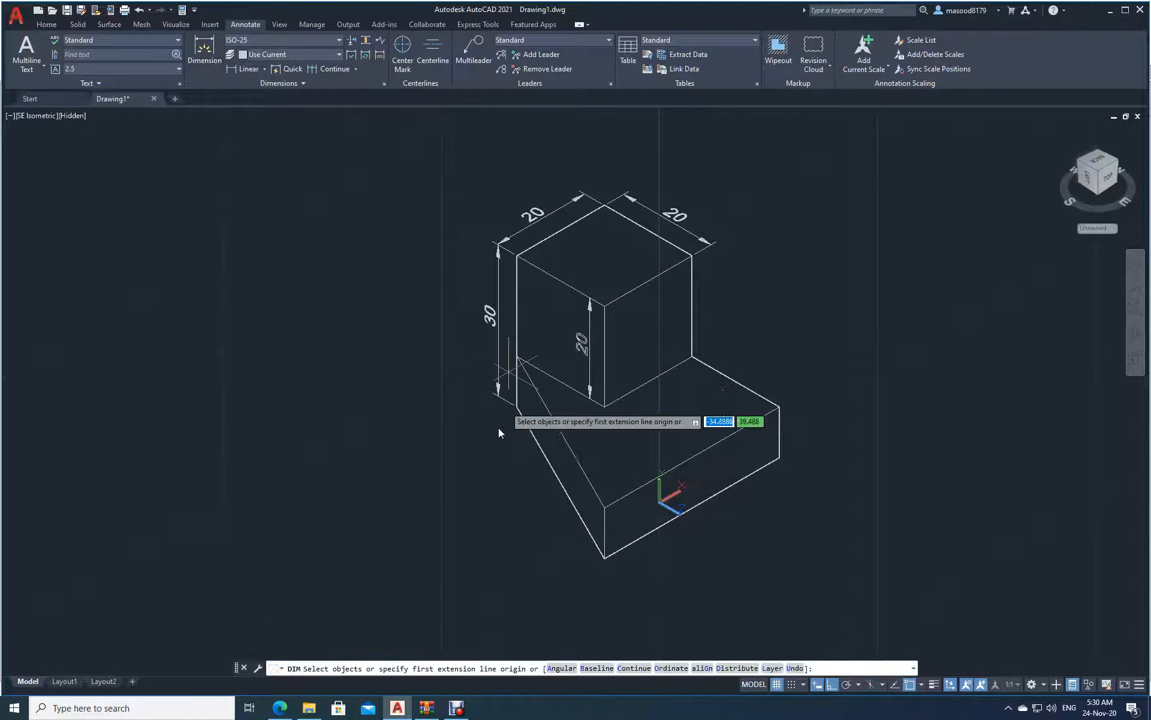
pyautogui.press('Return')
pyautogui.click(604, 557)
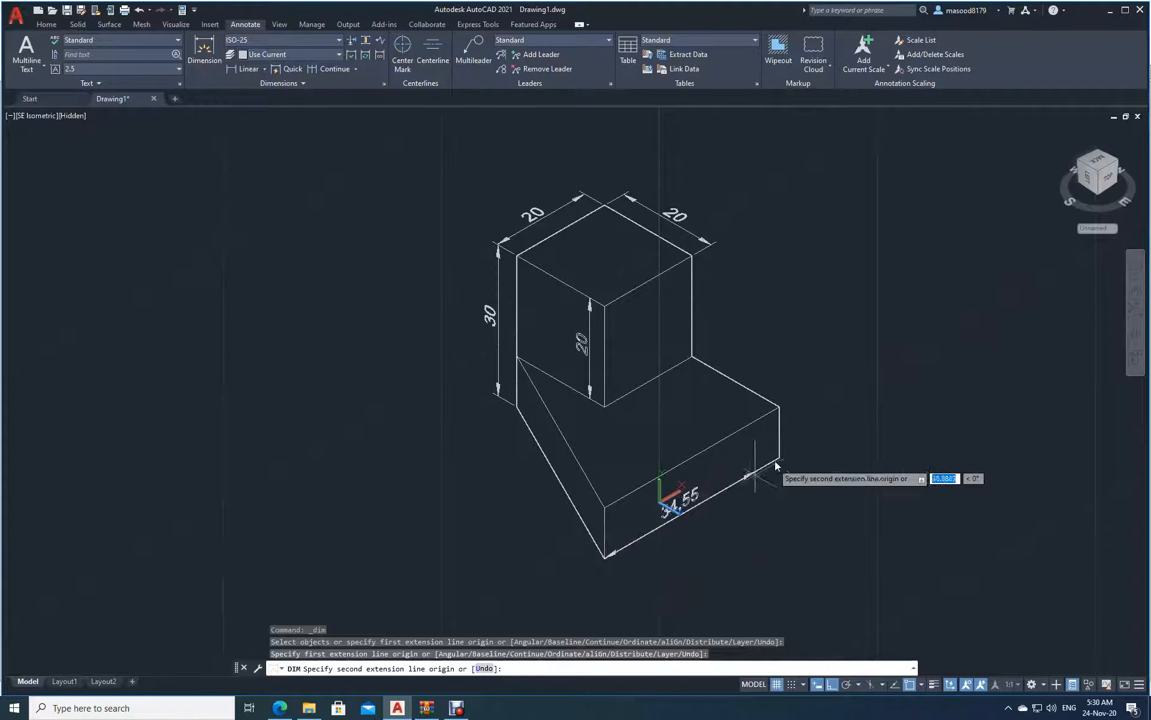
pyautogui.click(779, 460)
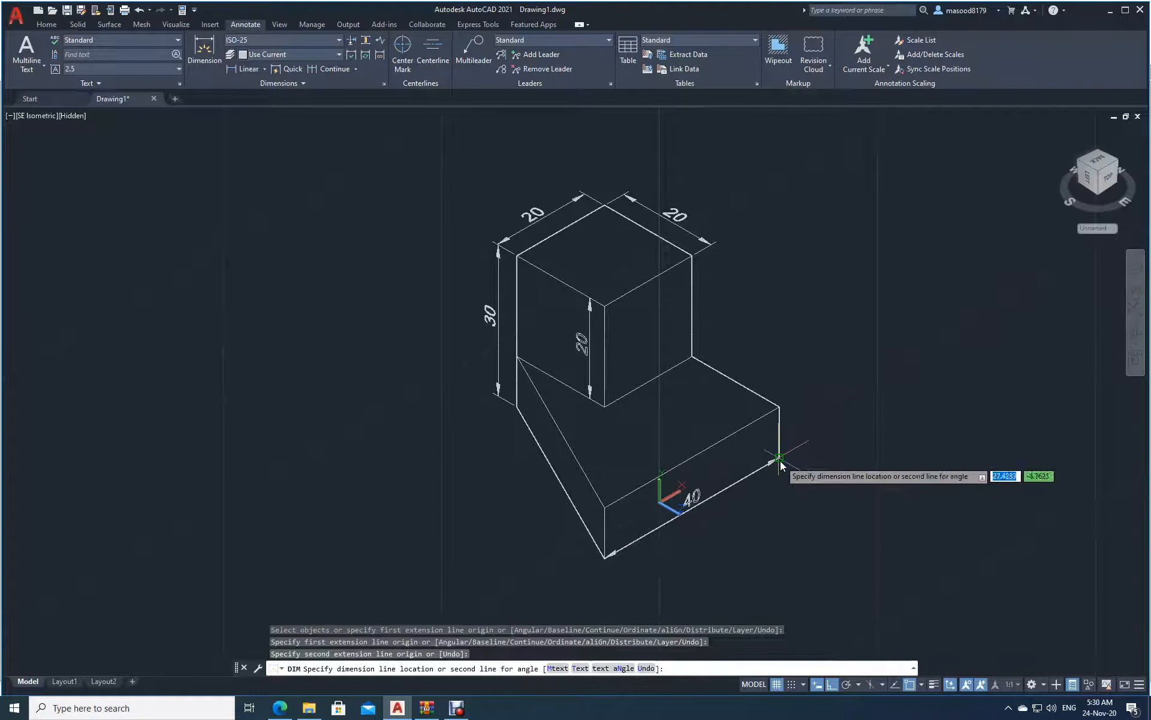
pyautogui.click(774, 502)
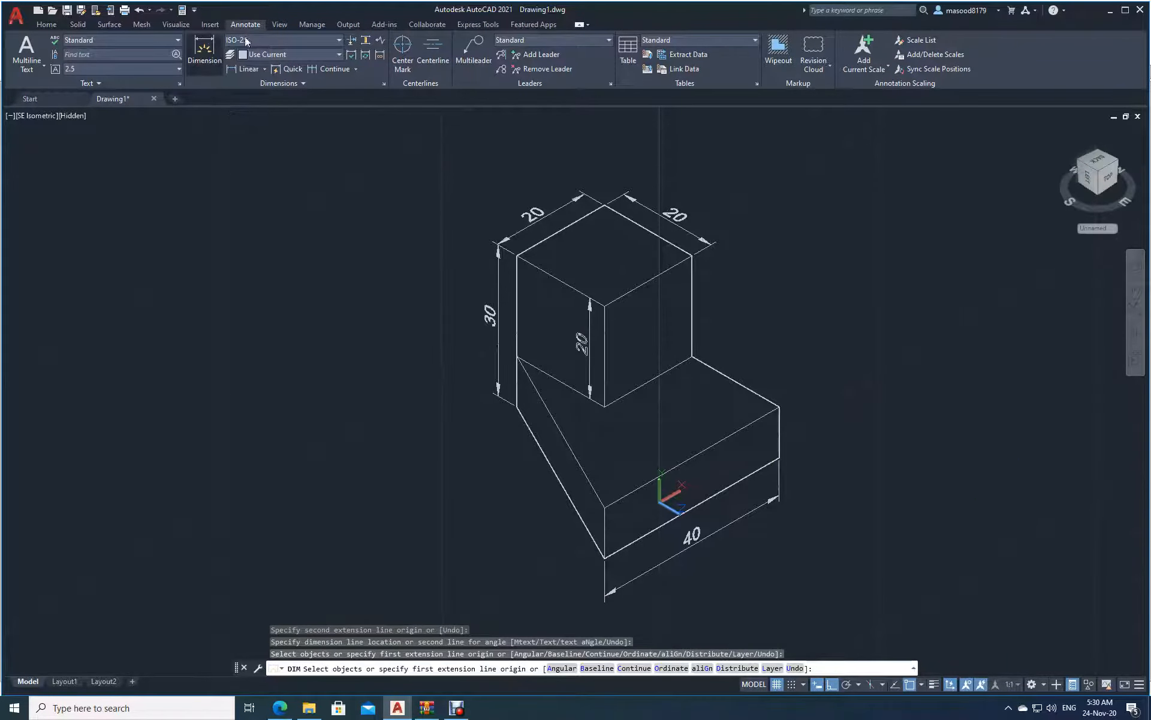
# Try dimensioning the base's thickness at the far vertical edge of its front-right face, and undo that dimension
pyautogui.click(205, 51)
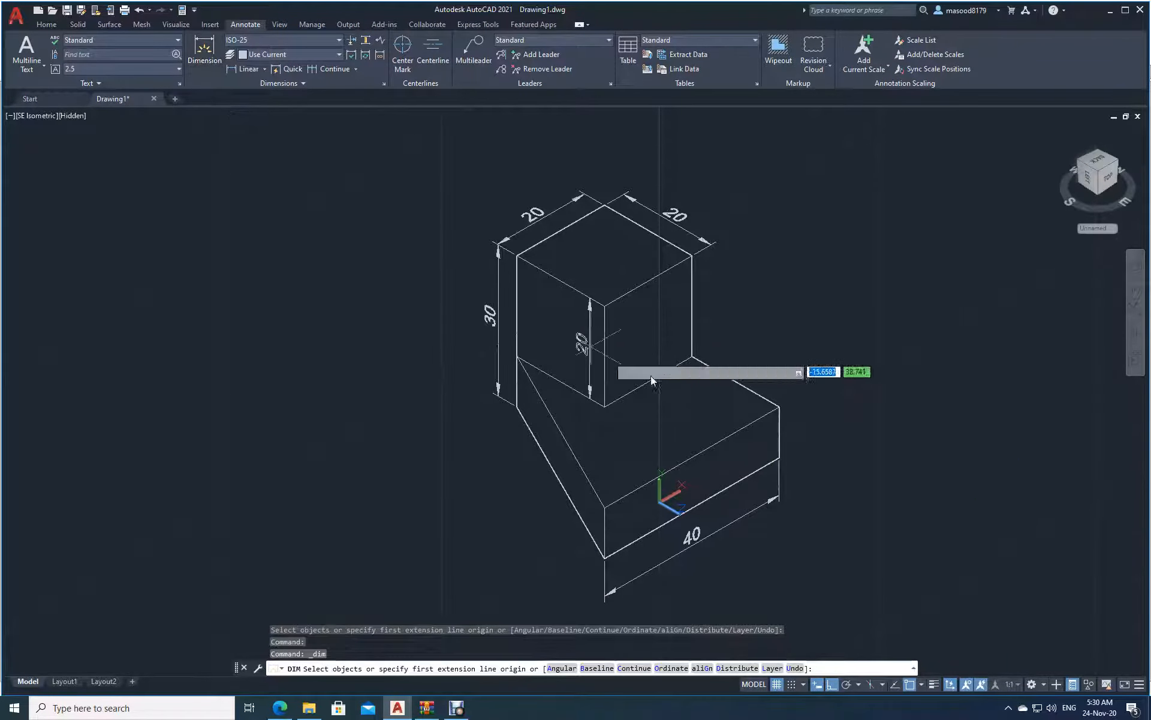
pyautogui.click(779, 458)
pyautogui.click(779, 407)
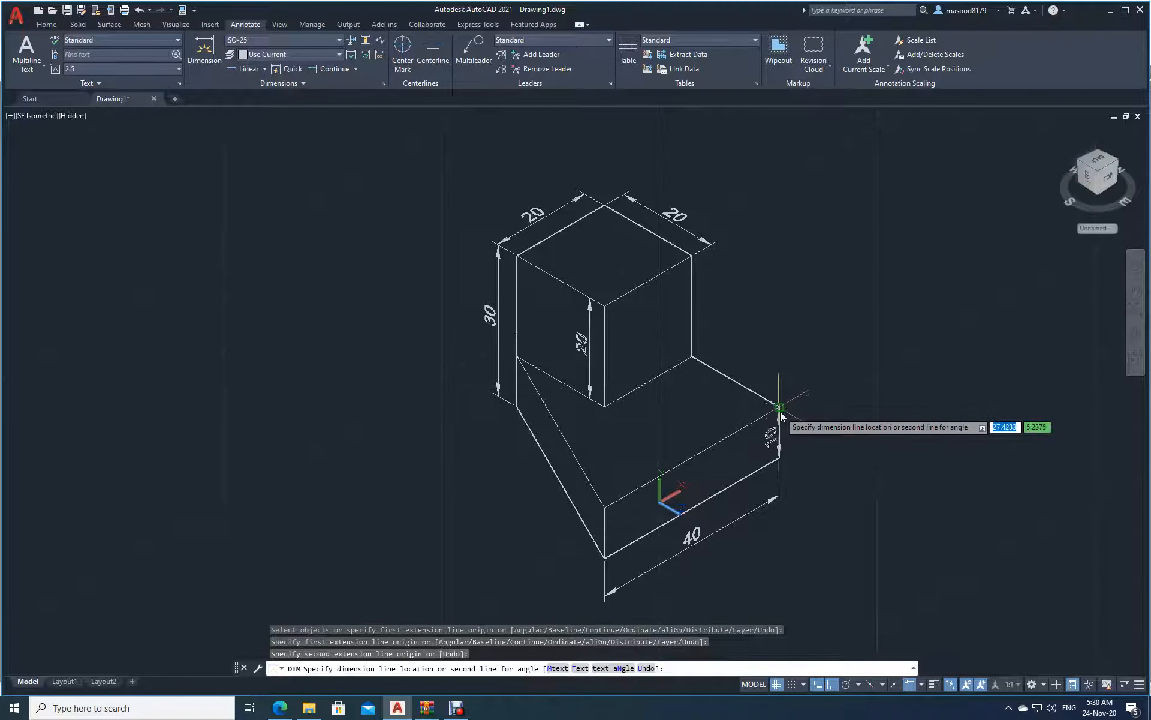
pyautogui.click(779, 419)
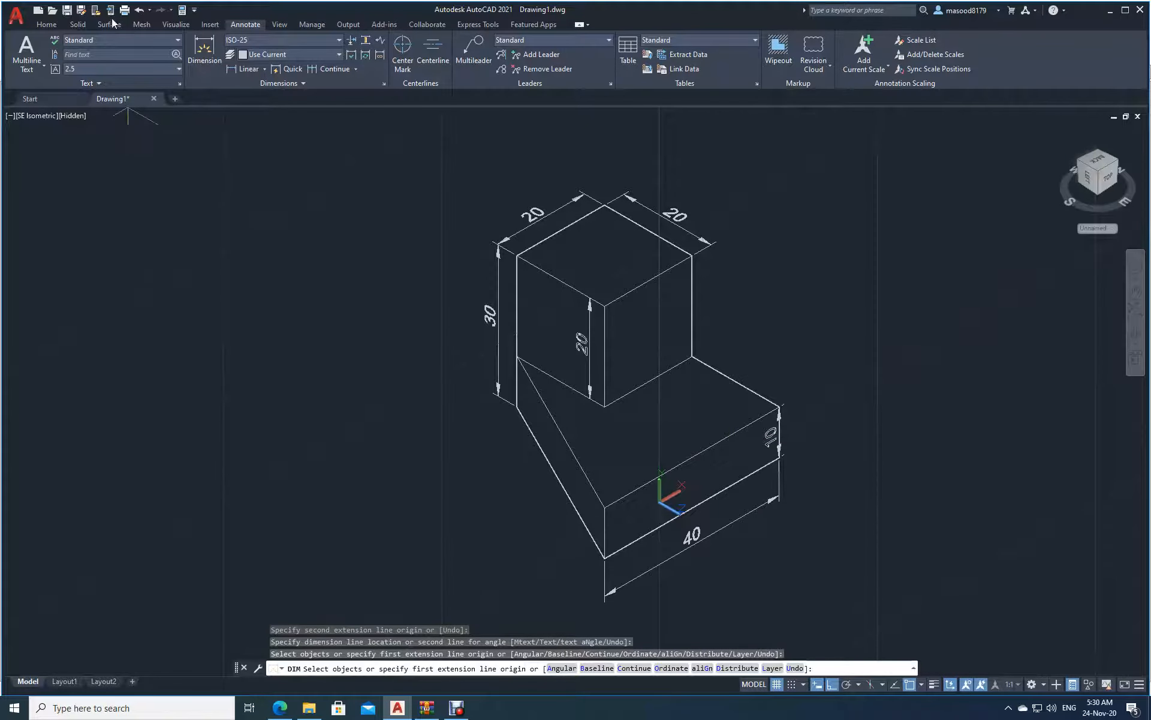
pyautogui.click(141, 12)
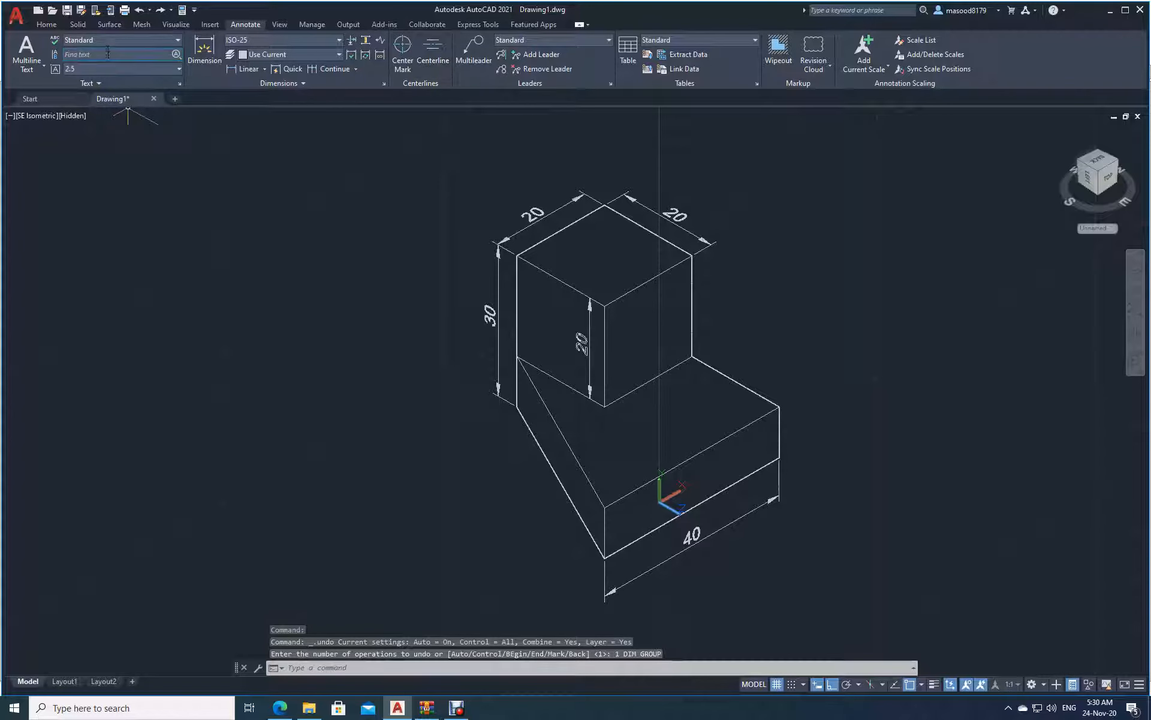
# Dimension the base's thickness at the far vertical edge of its front-right face
pyautogui.click(204, 48)
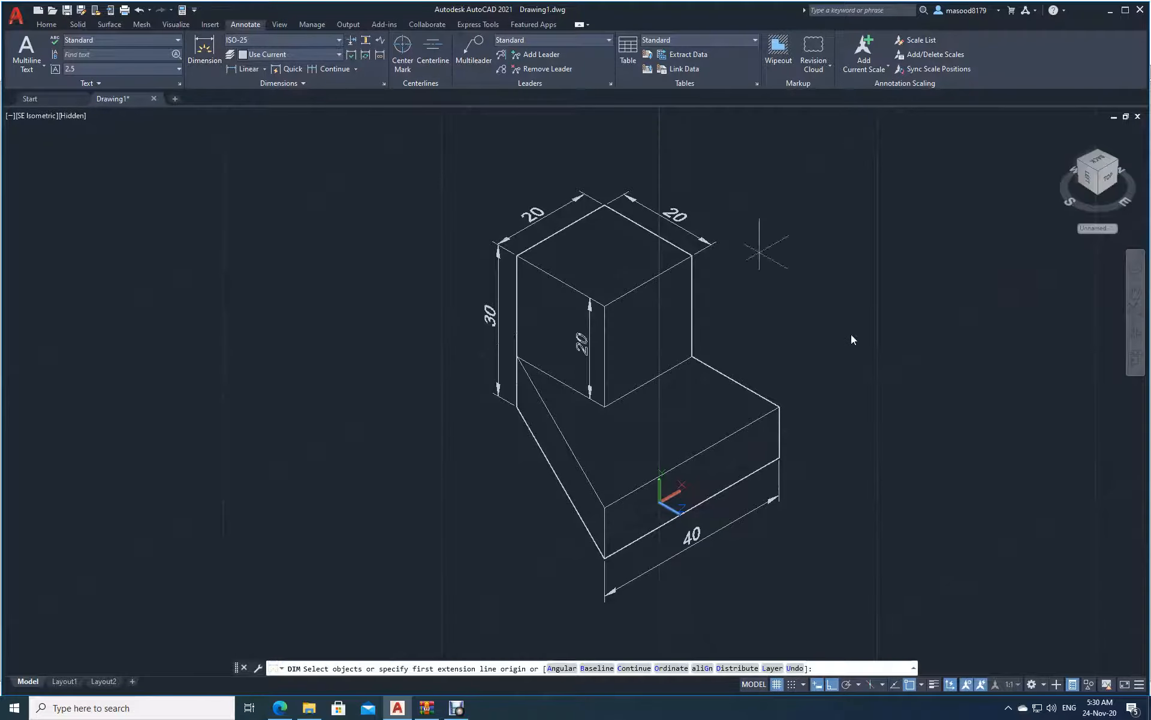
pyautogui.click(779, 461)
pyautogui.click(779, 408)
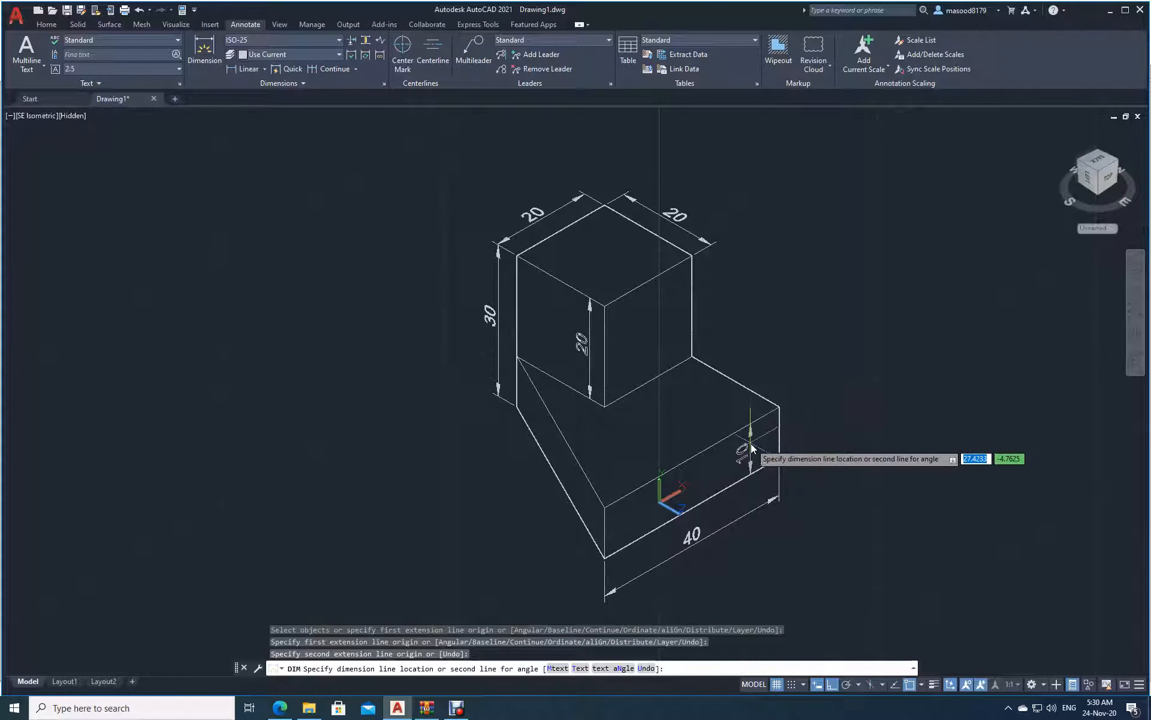
pyautogui.click(774, 437)
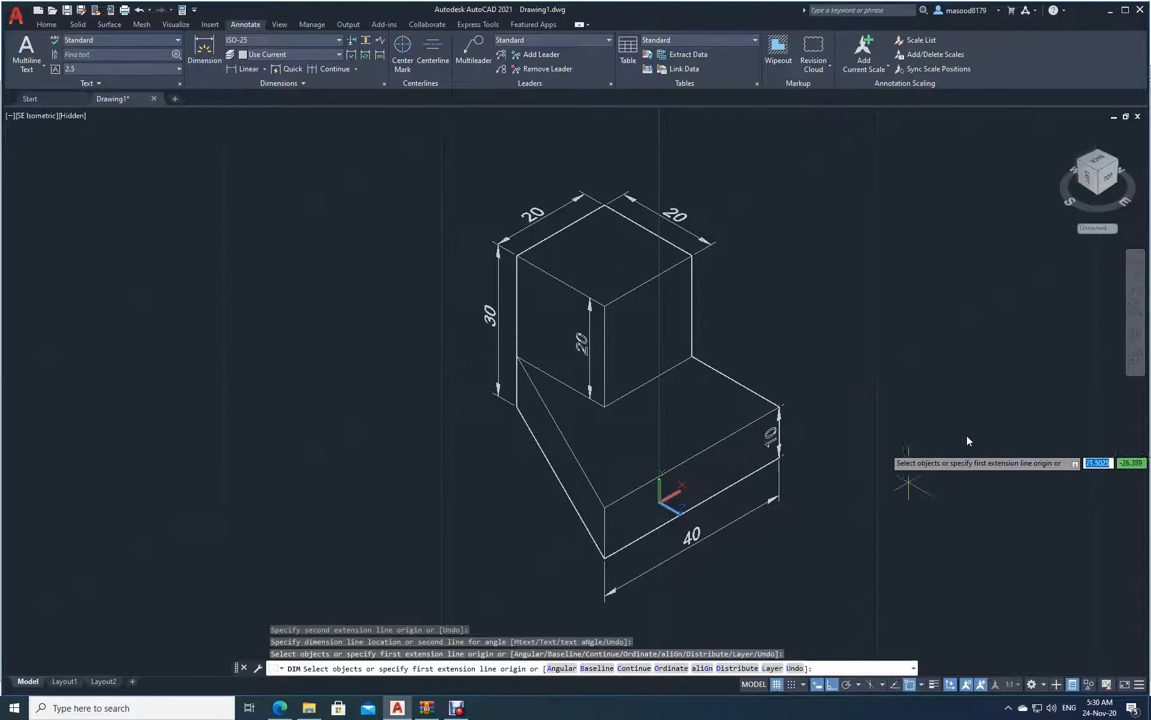
pyautogui.scroll(-3, 884, 458)
pyautogui.scroll(4, 883, 459)
pyautogui.scroll(2, 883, 458)
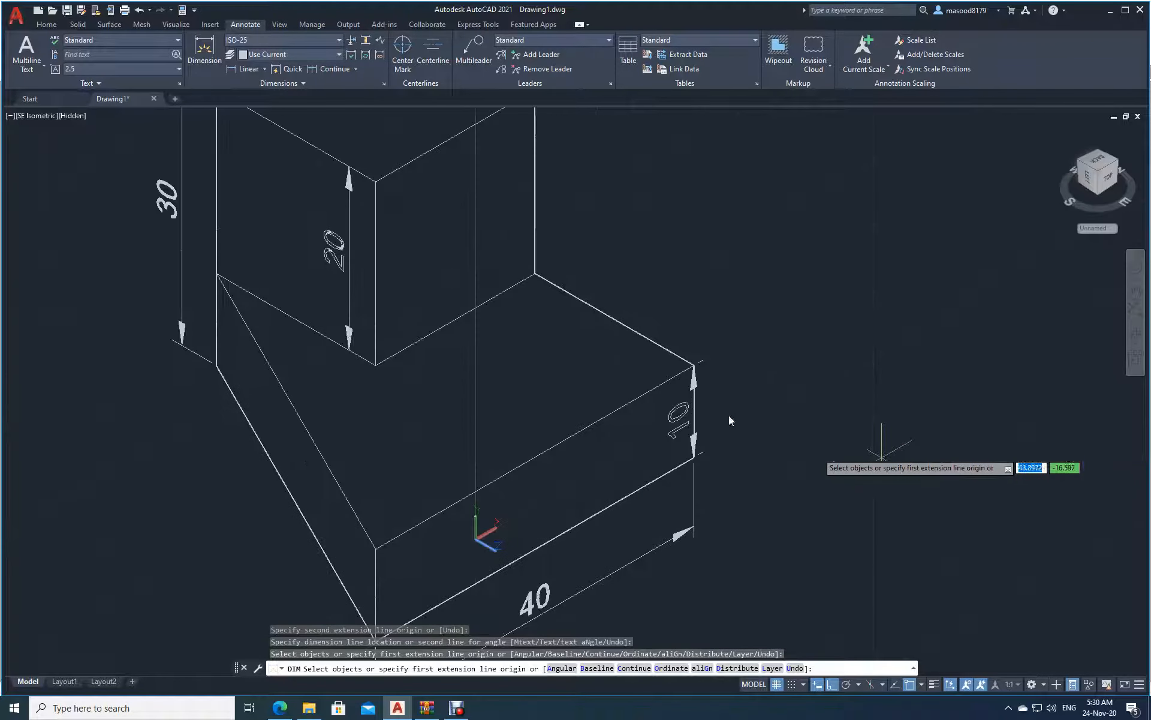
pyautogui.click(45, 23)
pyautogui.click(364, 45)
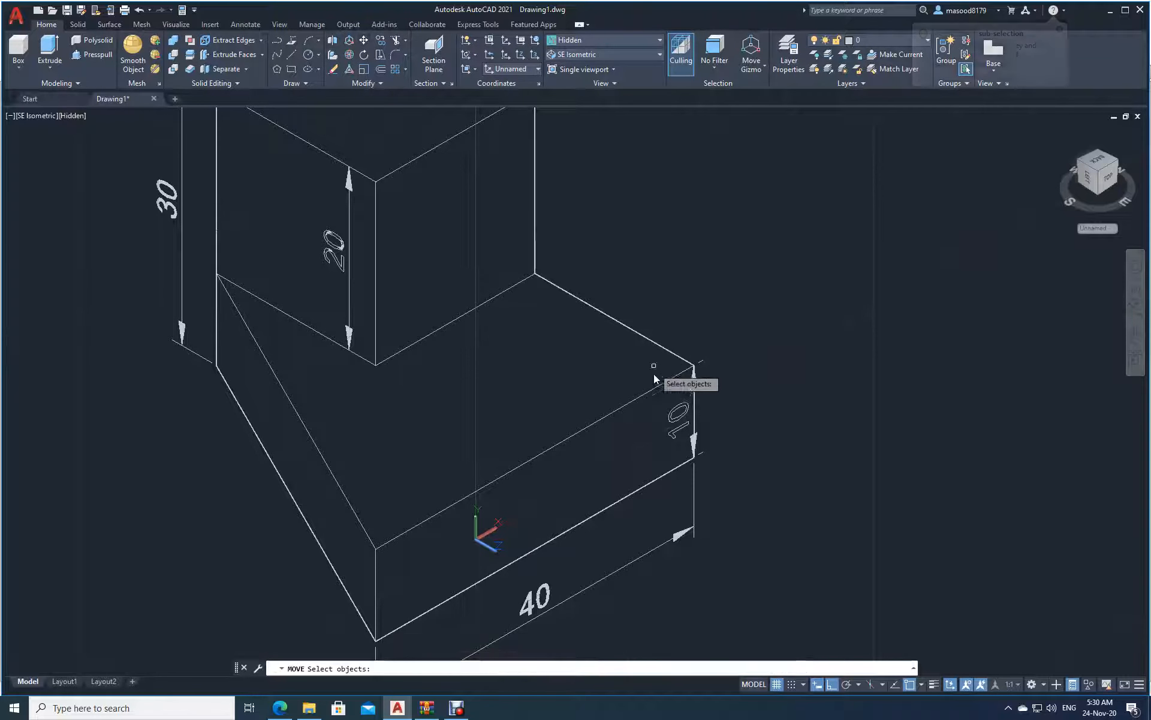
pyautogui.click(695, 423)
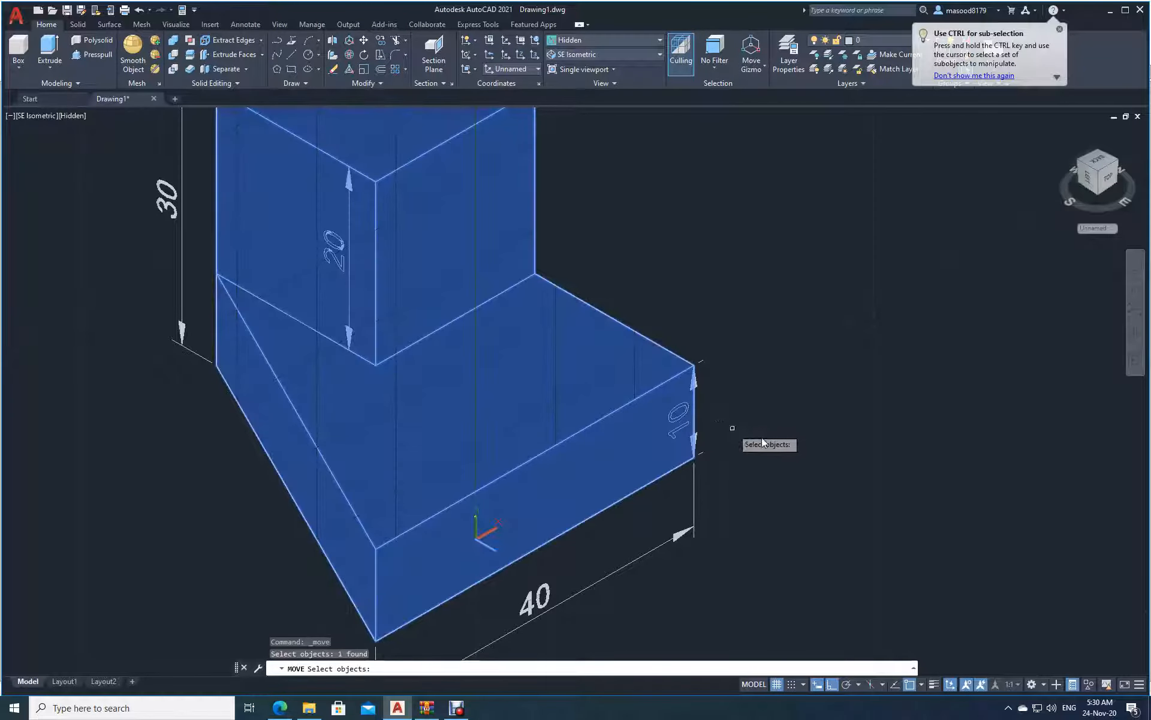
pyautogui.press('Escape')
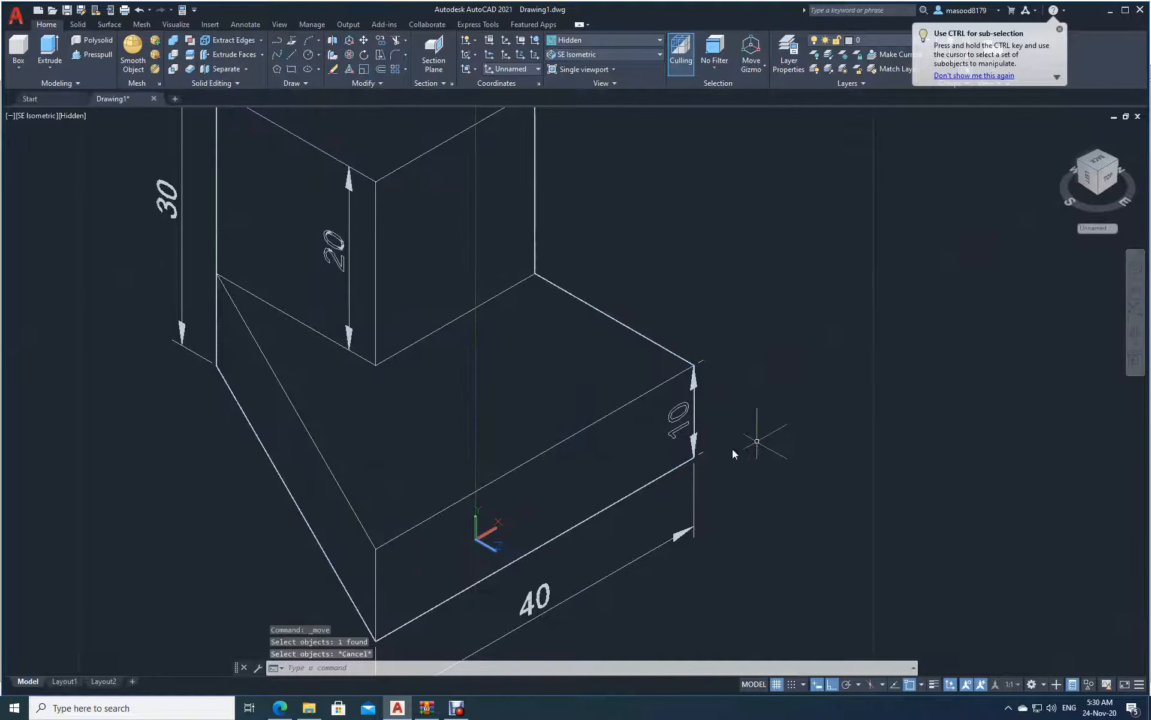
pyautogui.click(364, 40)
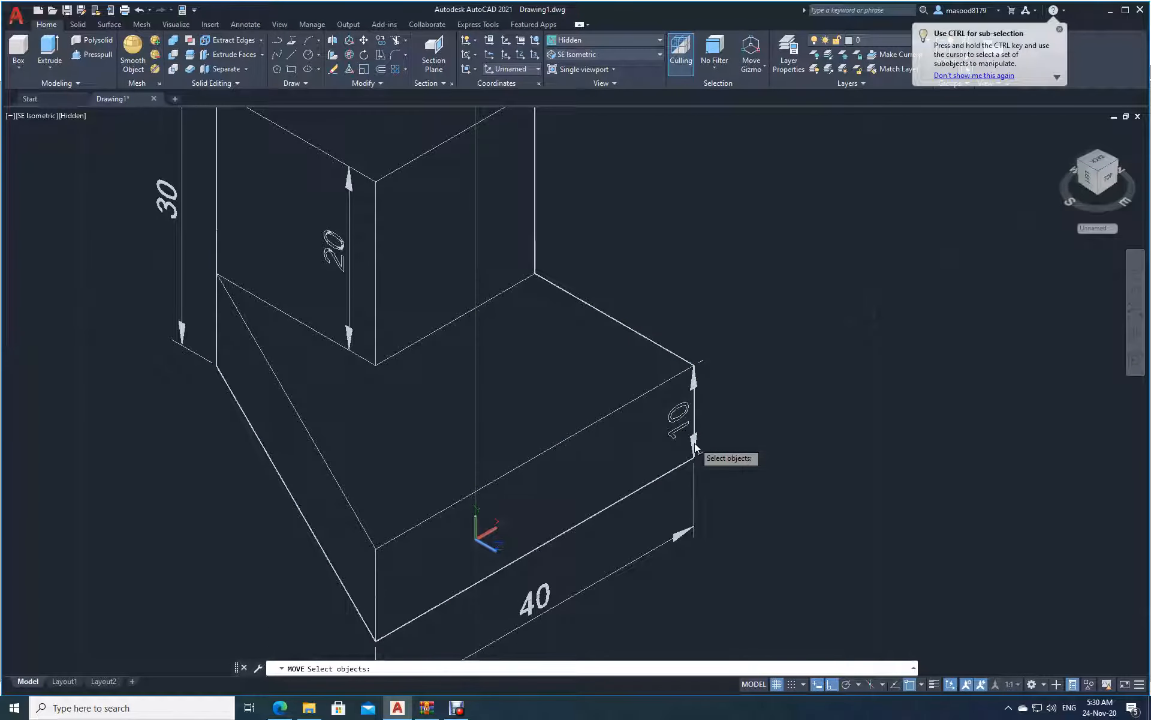
pyautogui.click(696, 448)
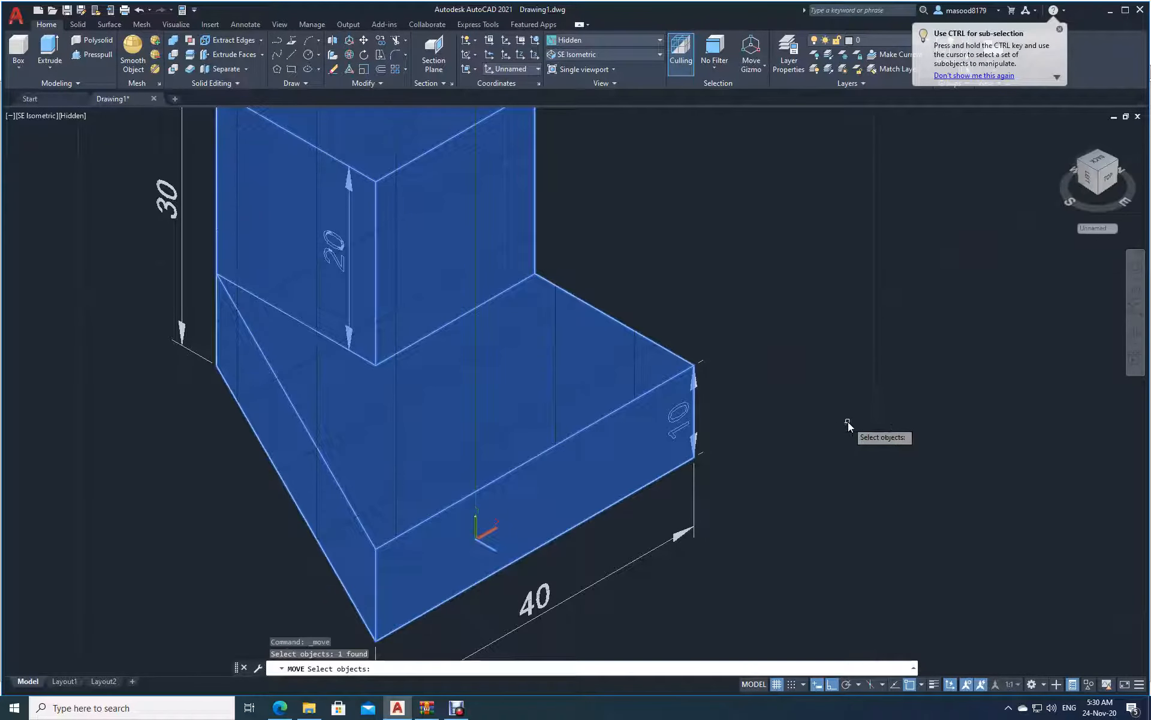
pyautogui.press('Escape')
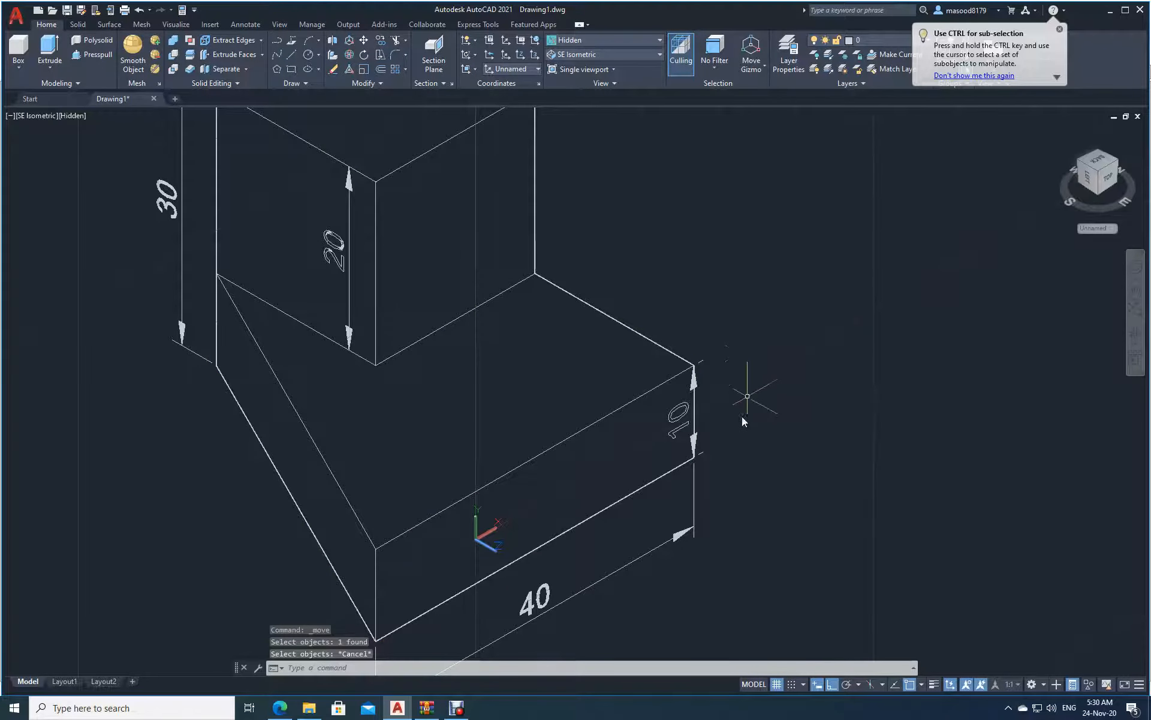
# Erase the thickness dimension at the far vertical edge of the base's front-right face
pyautogui.scroll(2, 719, 391)
pyautogui.scroll(-5, 719, 390)
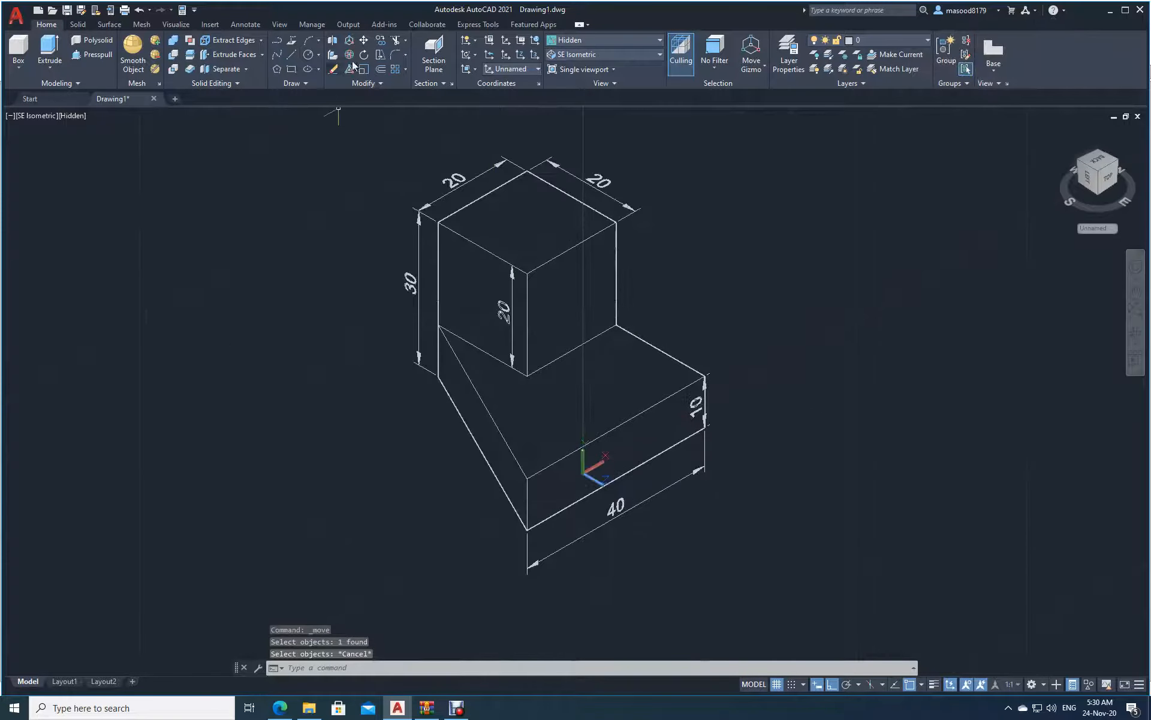
pyautogui.click(333, 68)
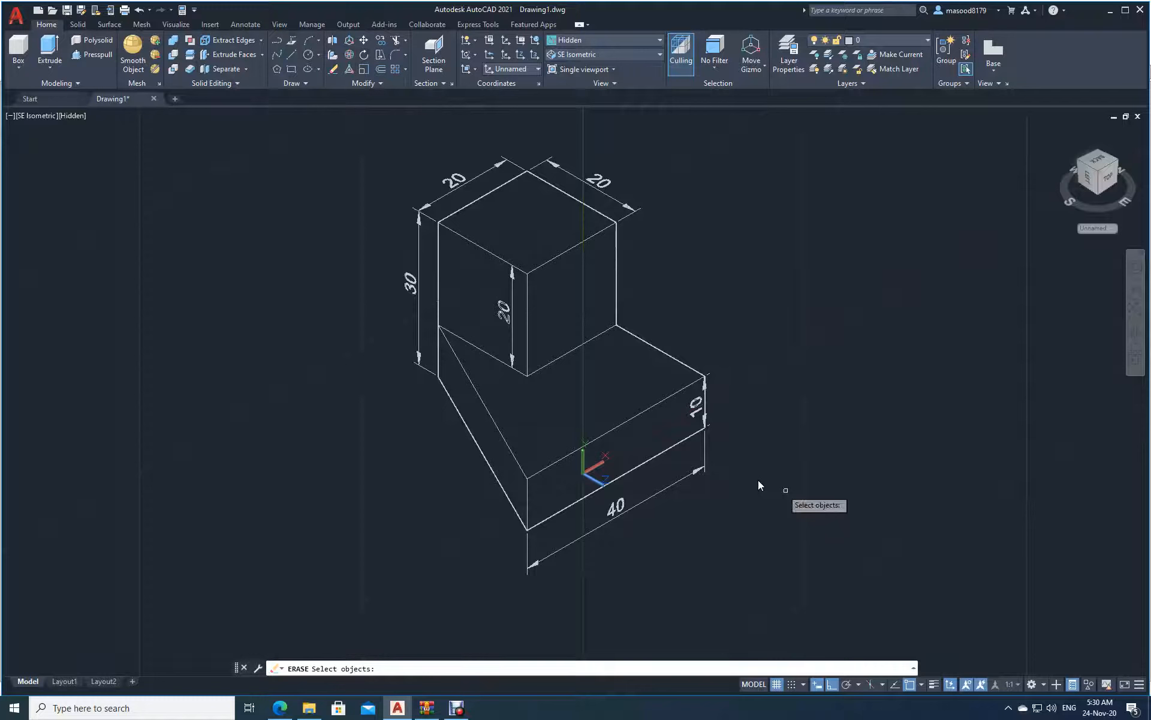
pyautogui.click(699, 413)
pyautogui.press('Return')
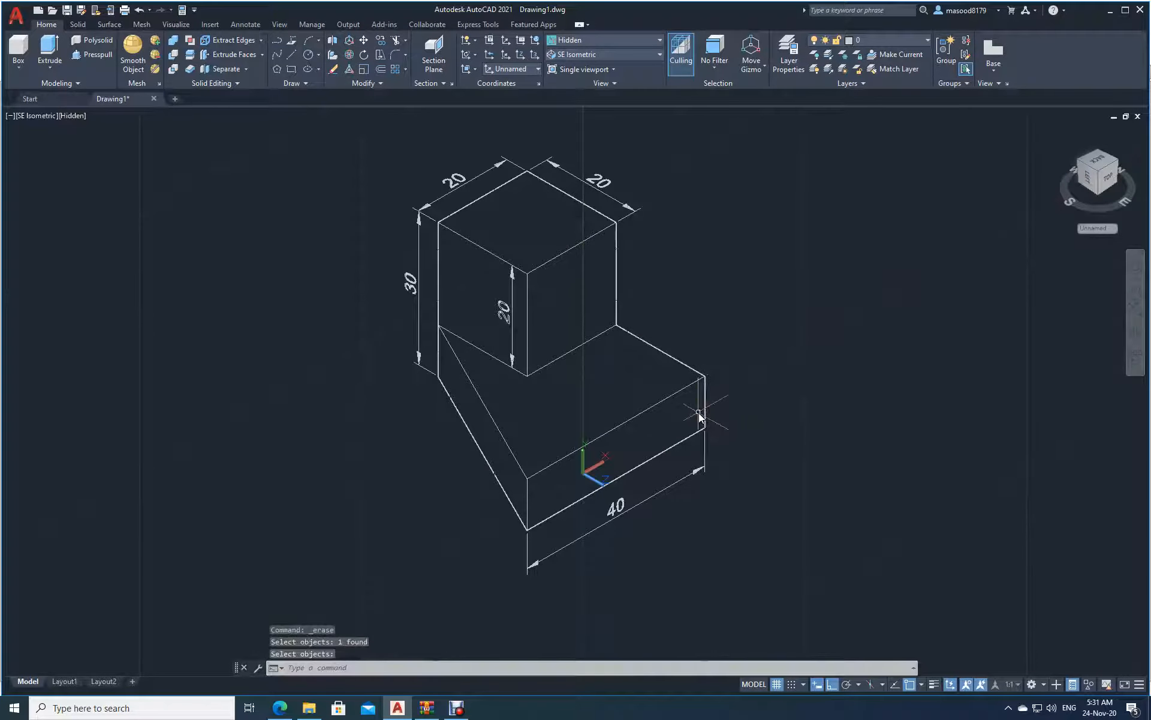
# Dimension the base's thickness at the near vertical edge of its front-right face, placing the dimension line outside the solid
pyautogui.click(247, 24)
pyautogui.click(210, 41)
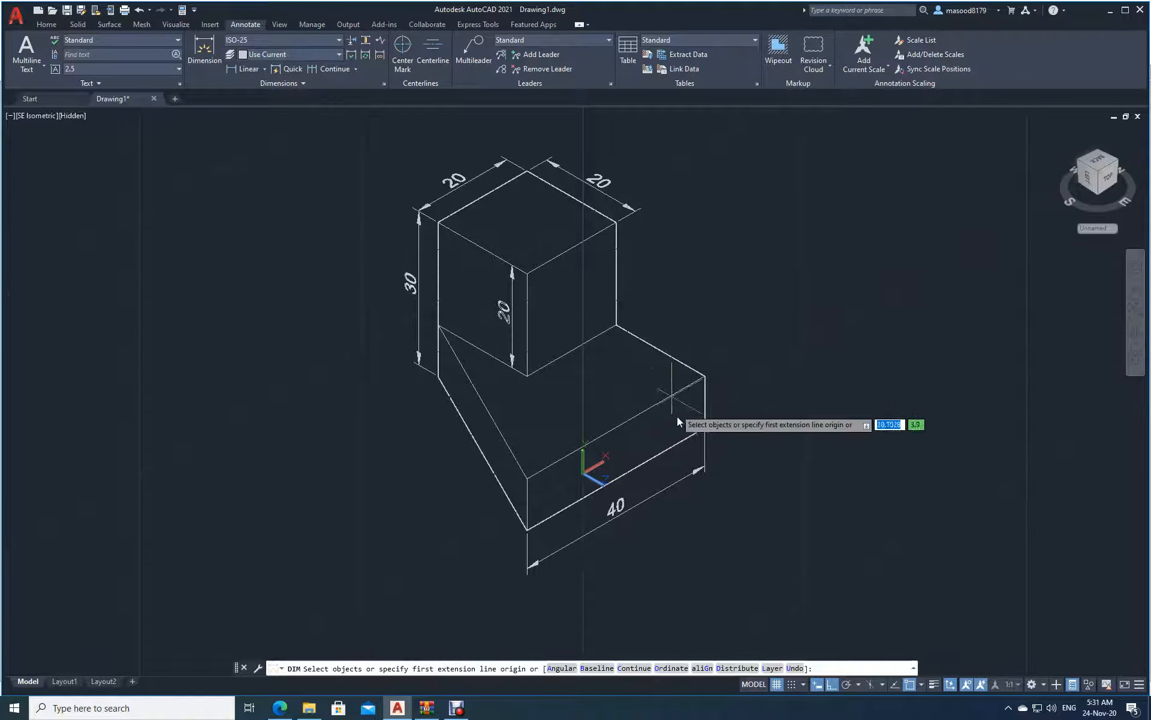
pyautogui.click(530, 534)
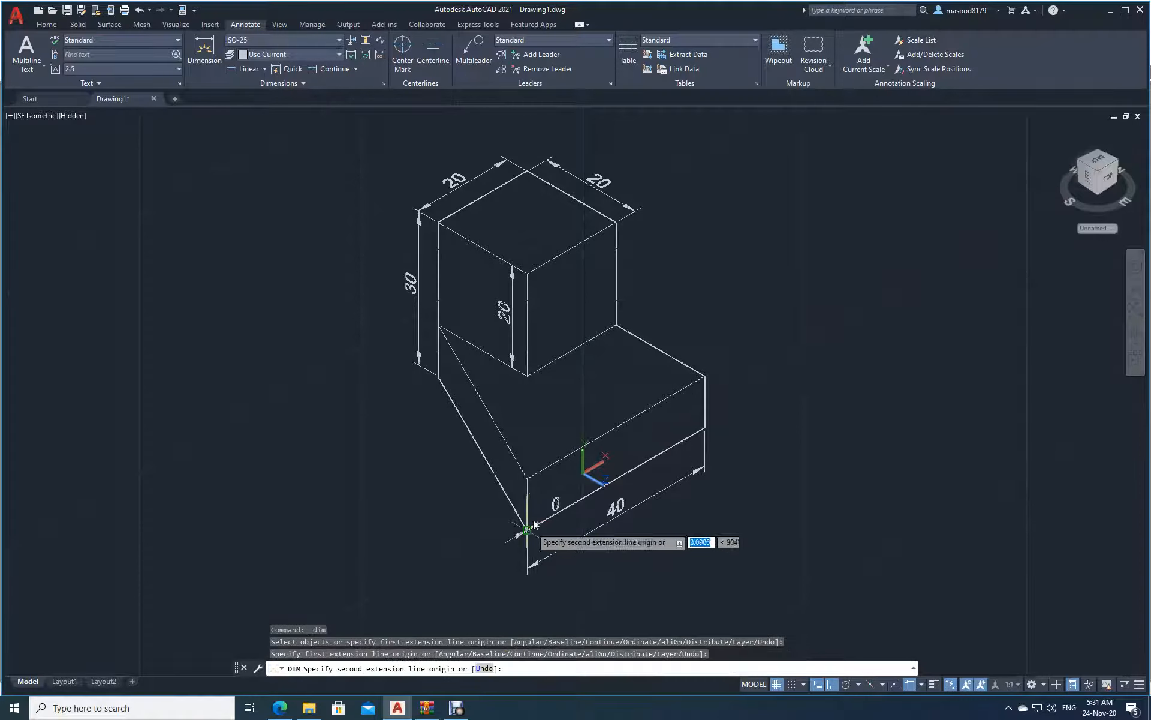
pyautogui.click(526, 478)
pyautogui.click(491, 502)
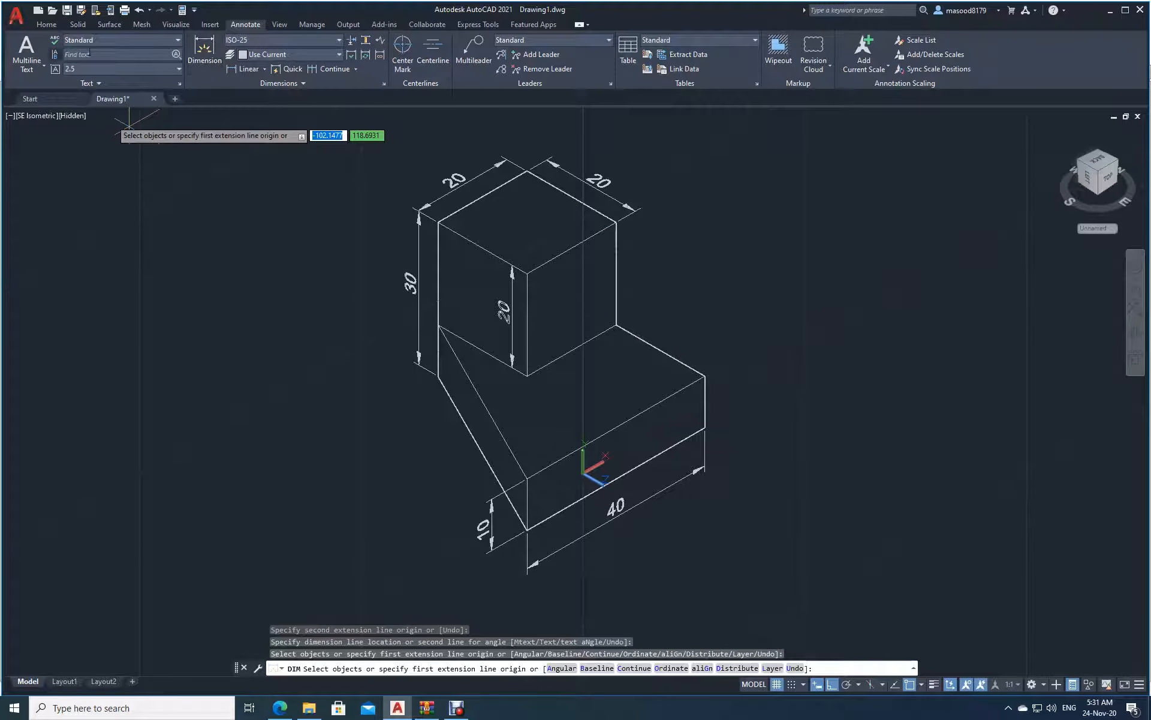
# Align the UCS to the solid's L-shaped side face, orbiting around to reach it
pyautogui.click(45, 25)
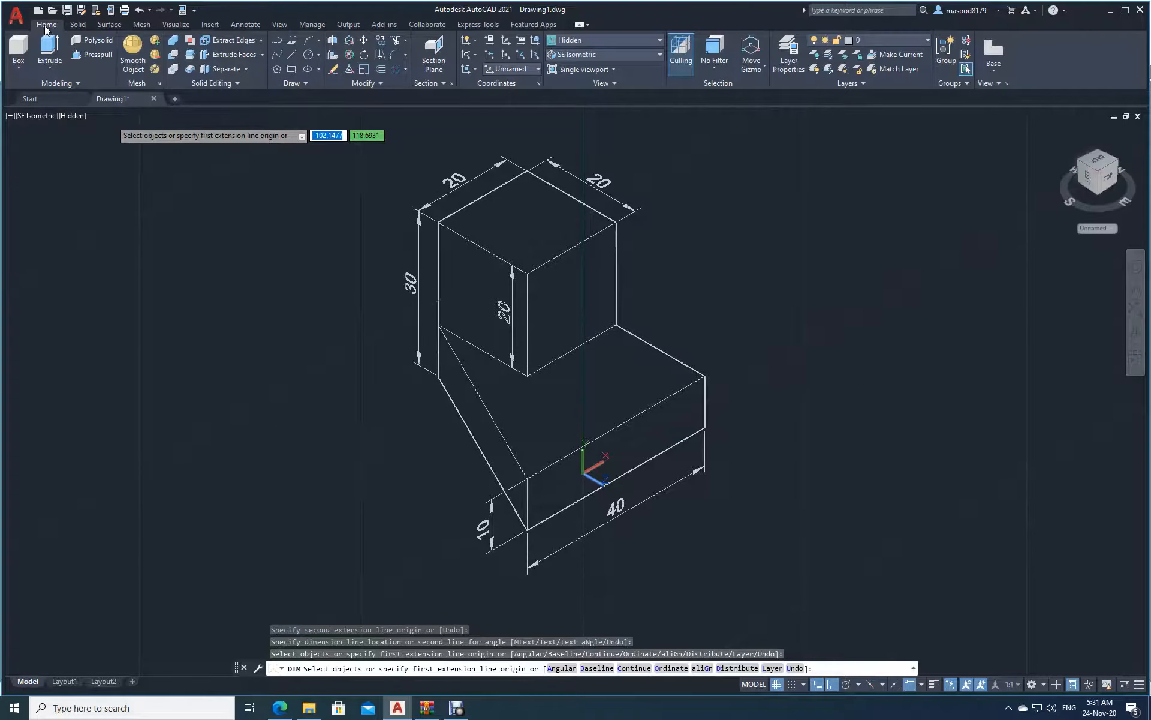
pyautogui.click(476, 69)
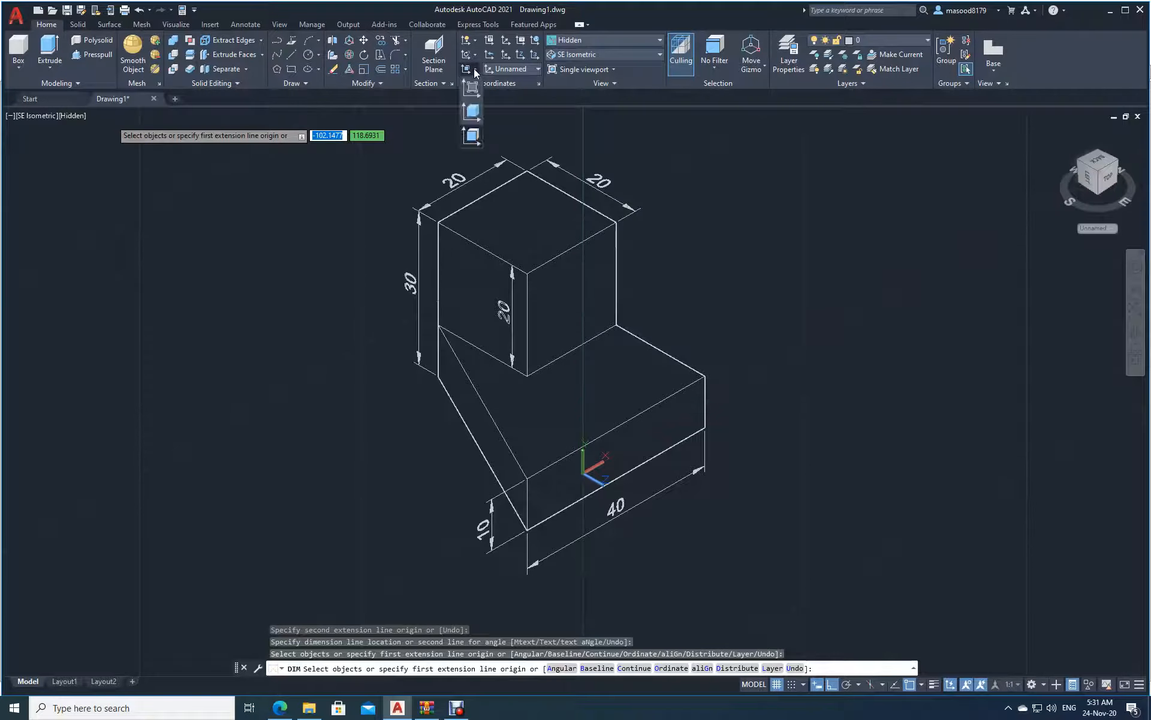
pyautogui.click(471, 136)
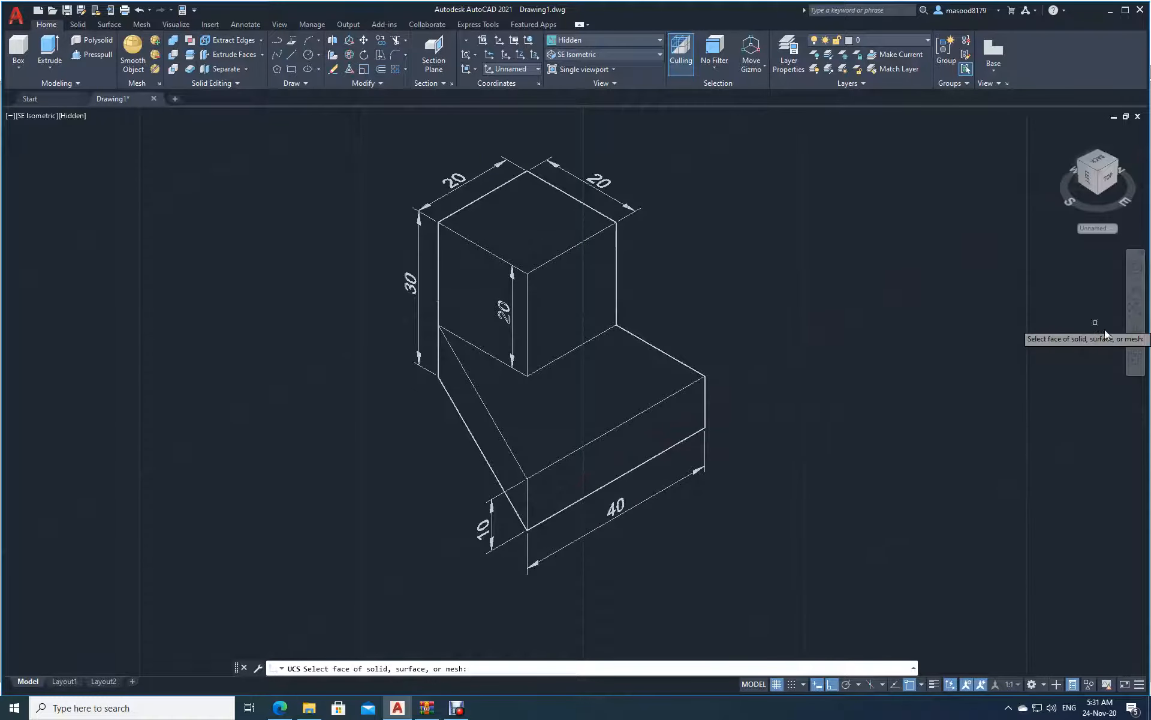
pyautogui.click(1135, 333)
pyautogui.moveTo(958, 368); pyautogui.dragTo(674, 401)
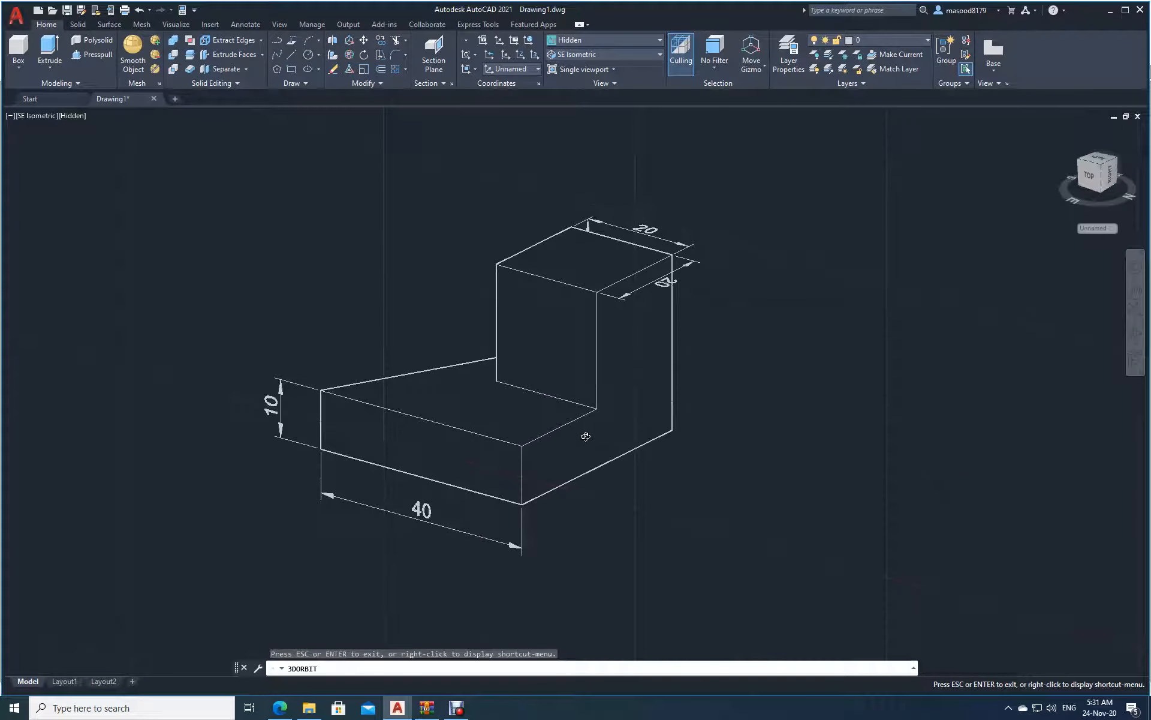
pyautogui.press('Escape')
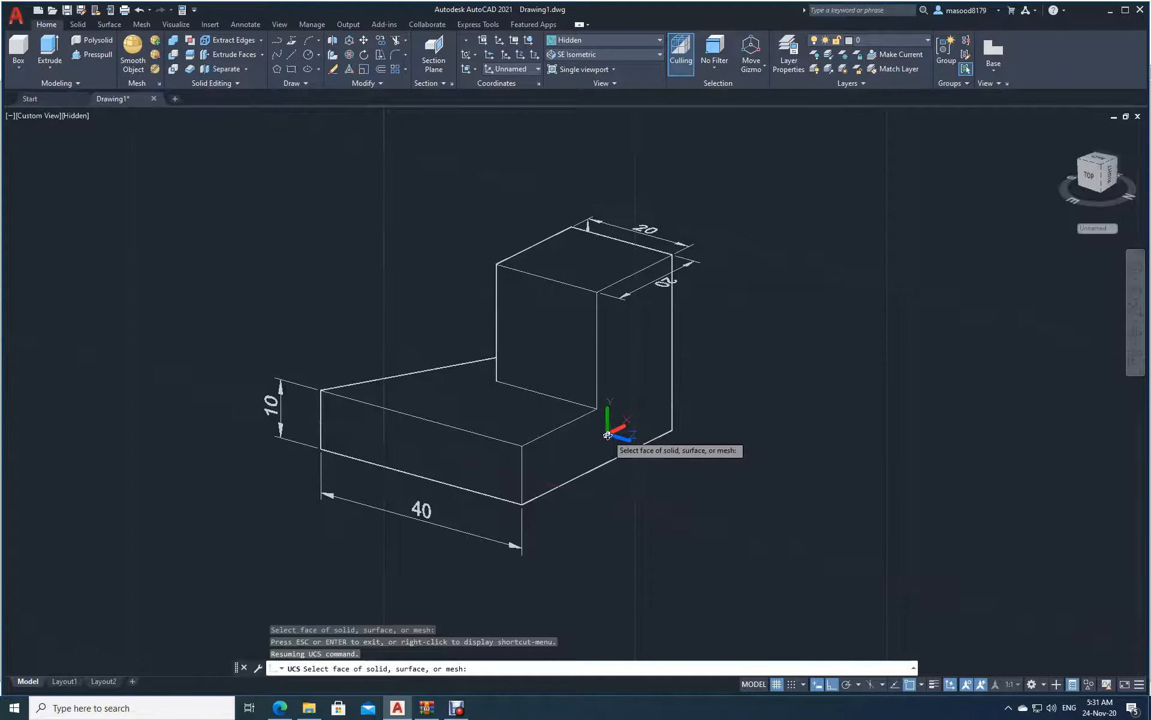
pyautogui.click(609, 434)
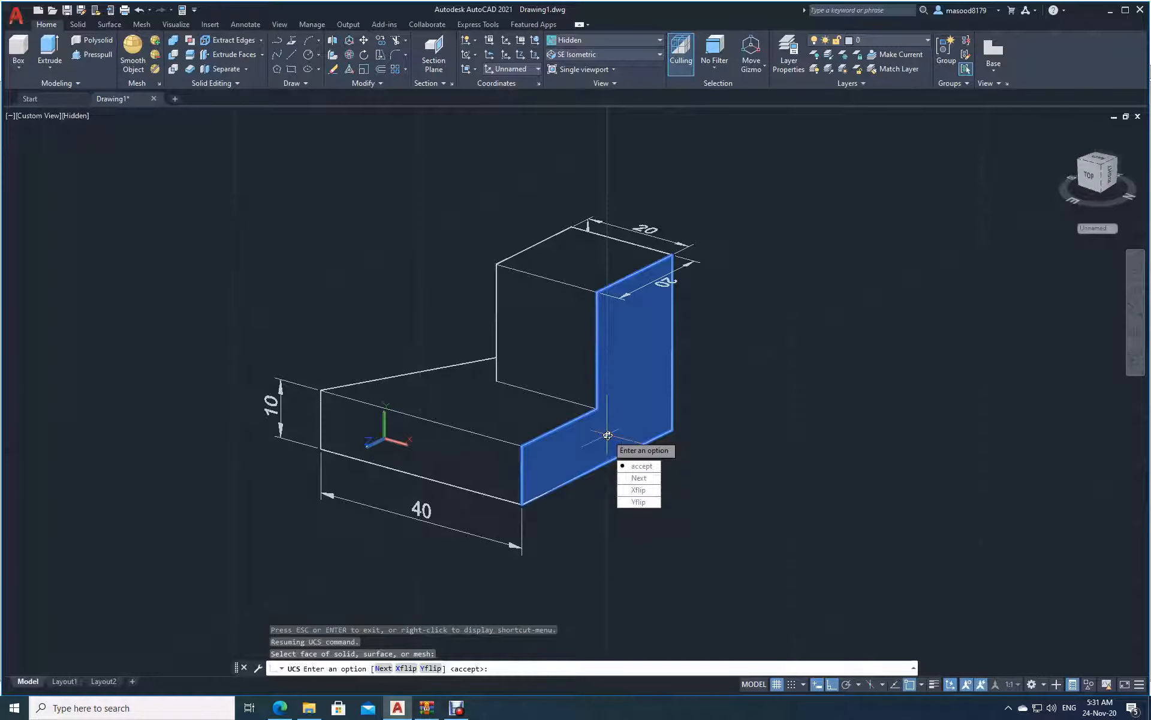
pyautogui.press('Return')
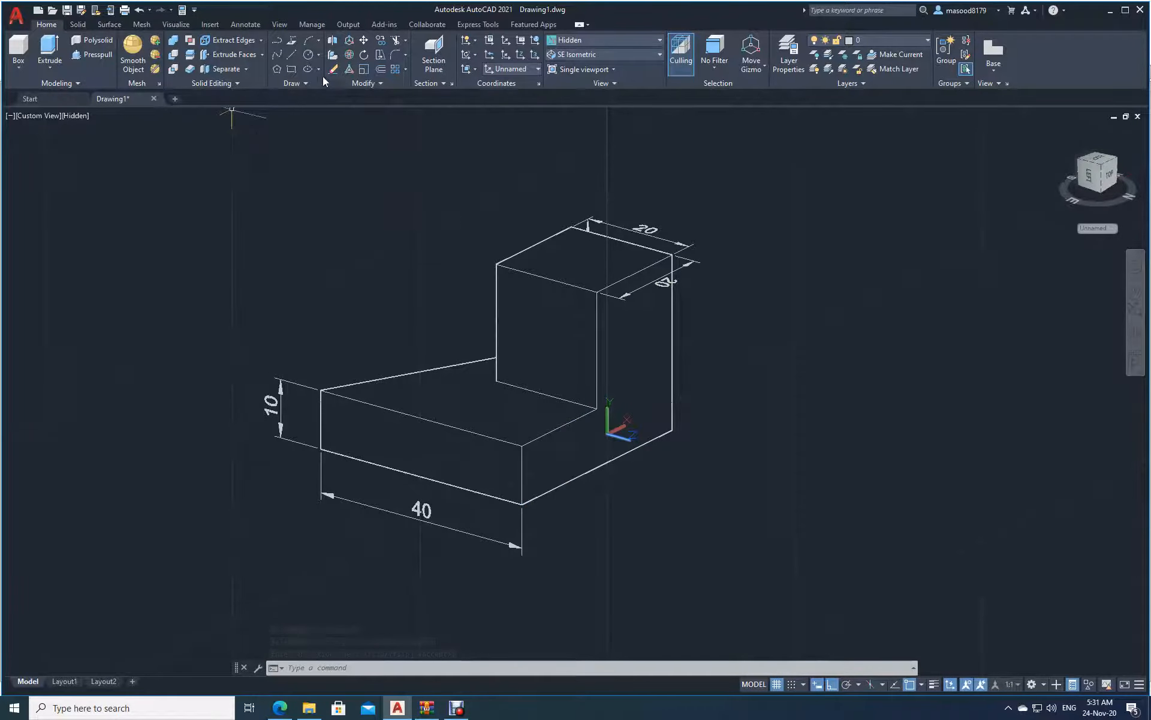
# Dimension the bottom edge of the L-shaped side face, placing the dimension line below the solid
pyautogui.click(246, 24)
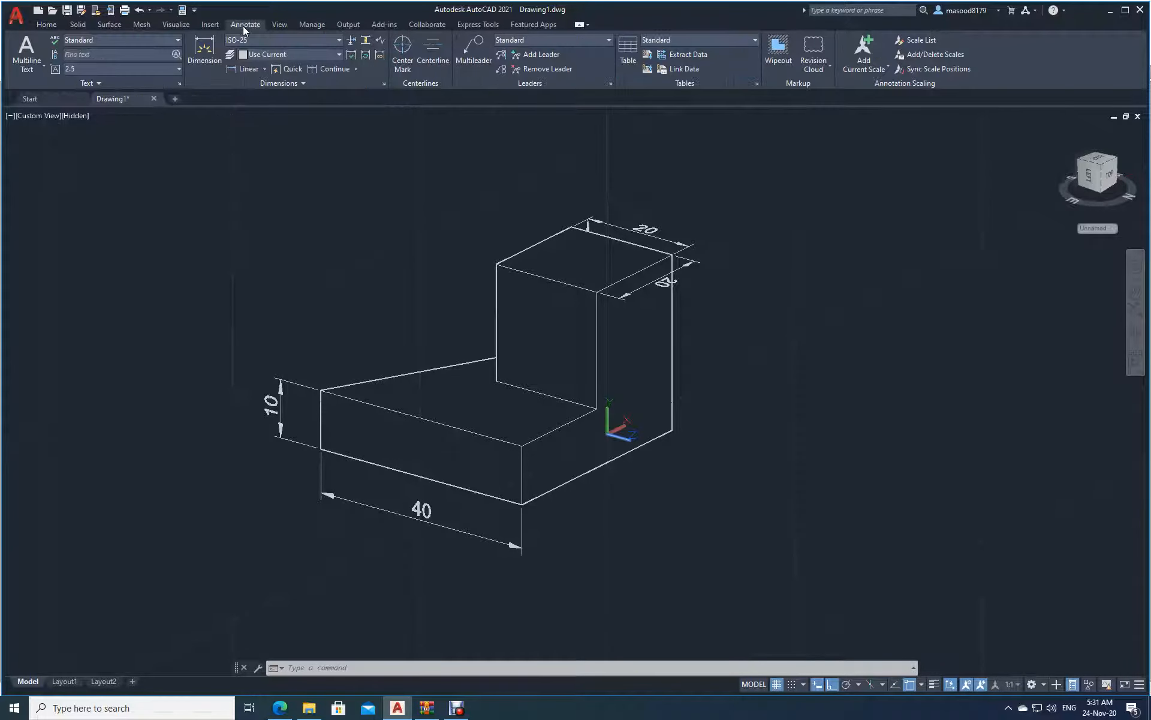
pyautogui.click(205, 49)
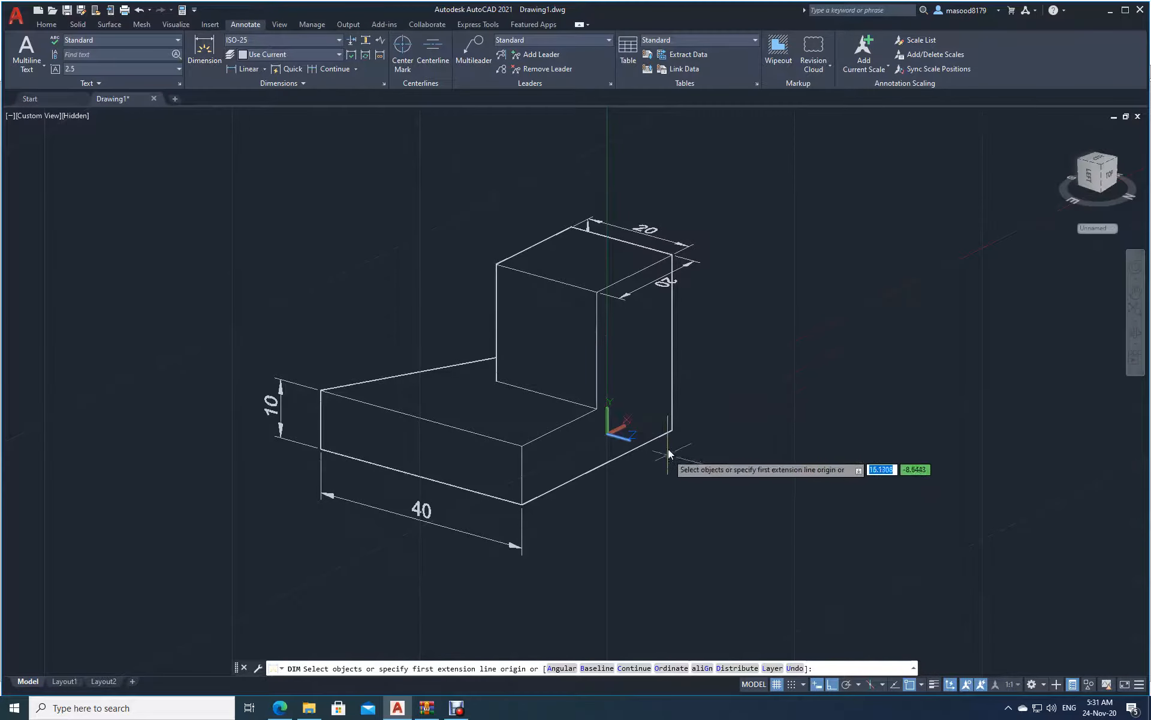
pyautogui.click(672, 430)
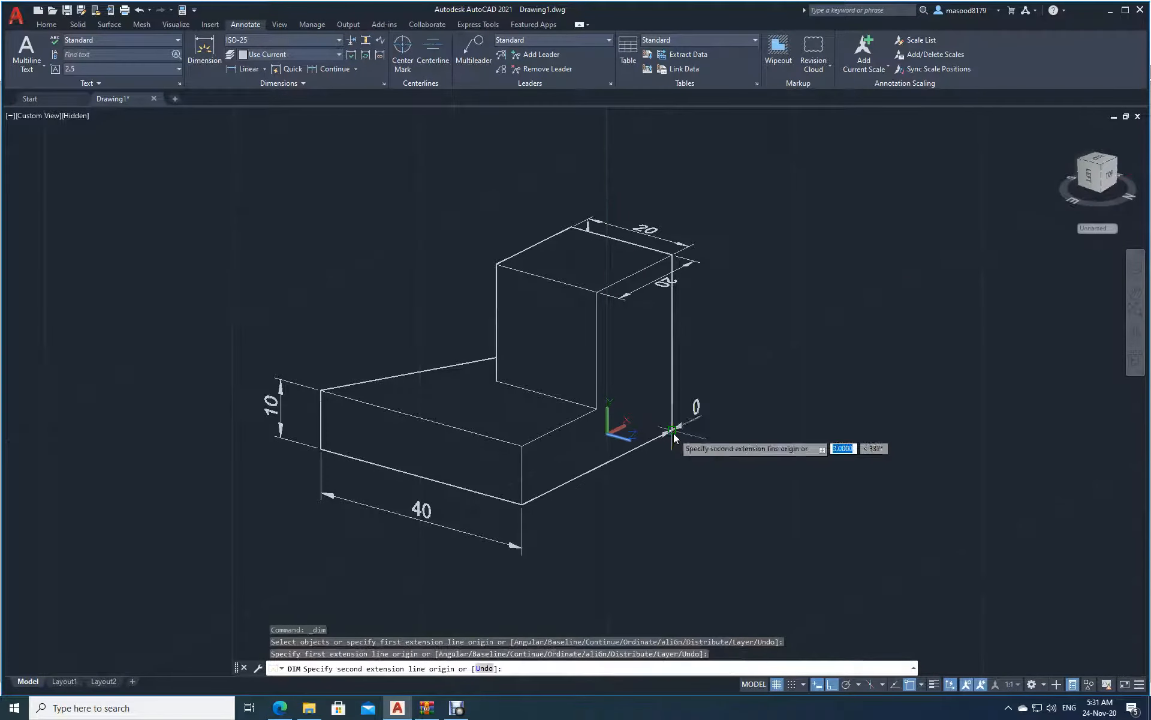
pyautogui.click(522, 504)
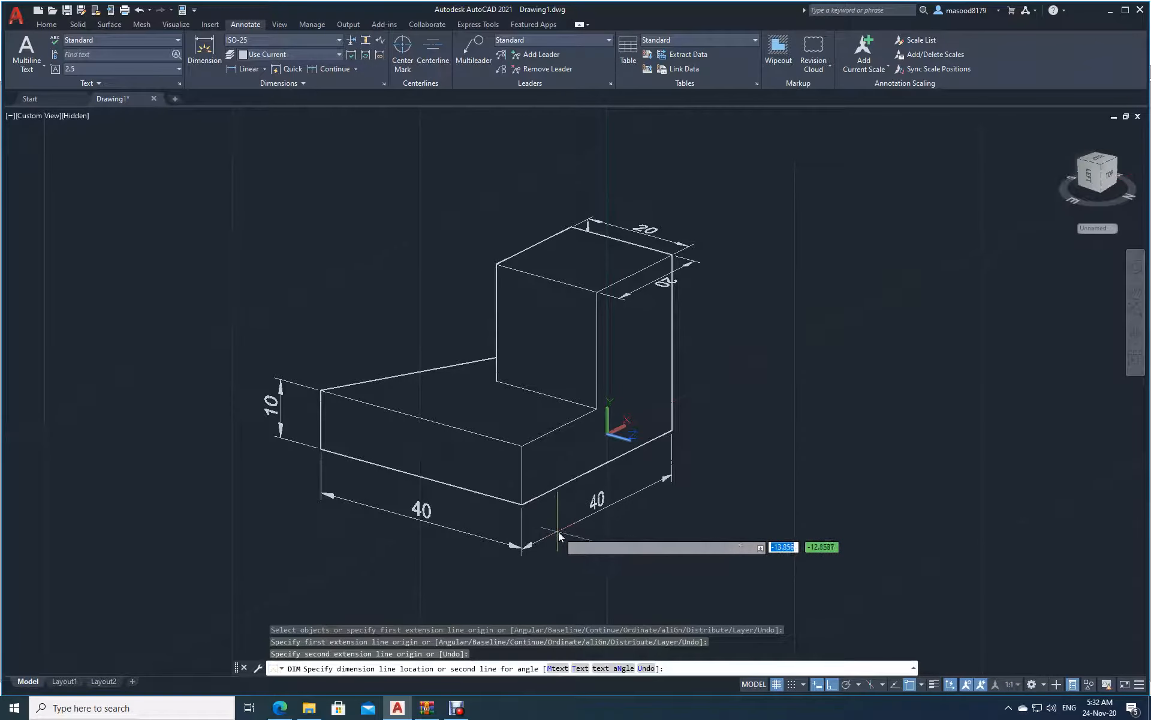
pyautogui.click(559, 530)
pyautogui.press('Escape')
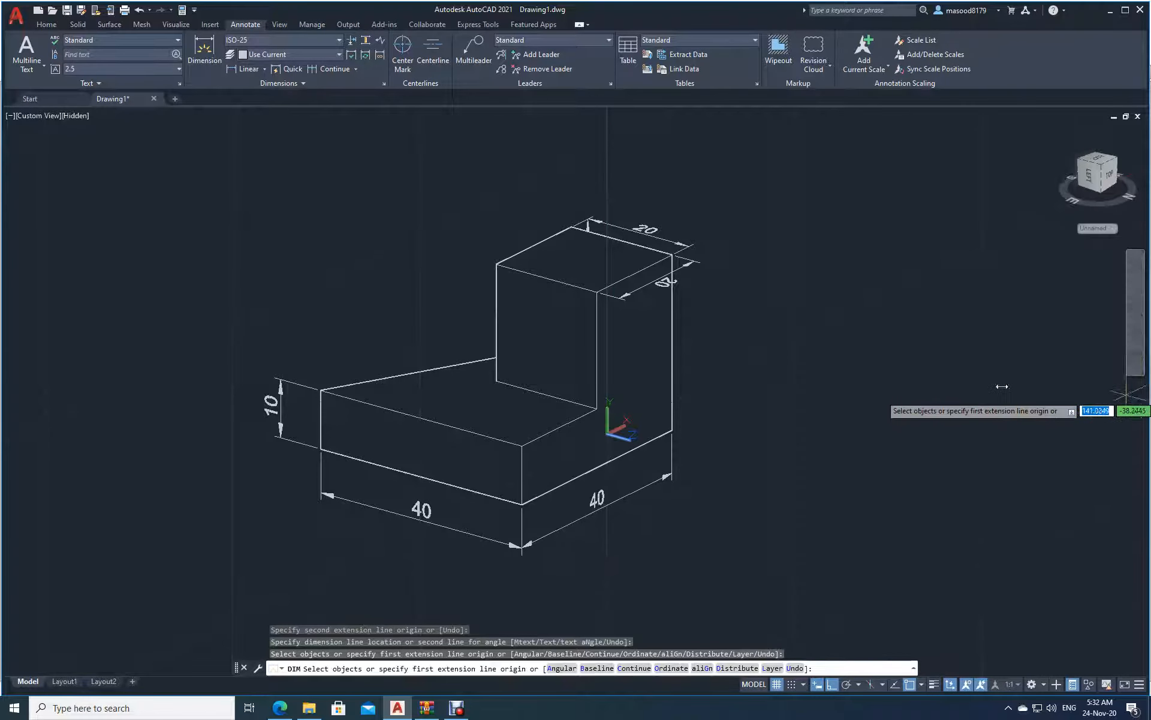
# Restore the SE Isometric view of the model
pyautogui.click(43, 27)
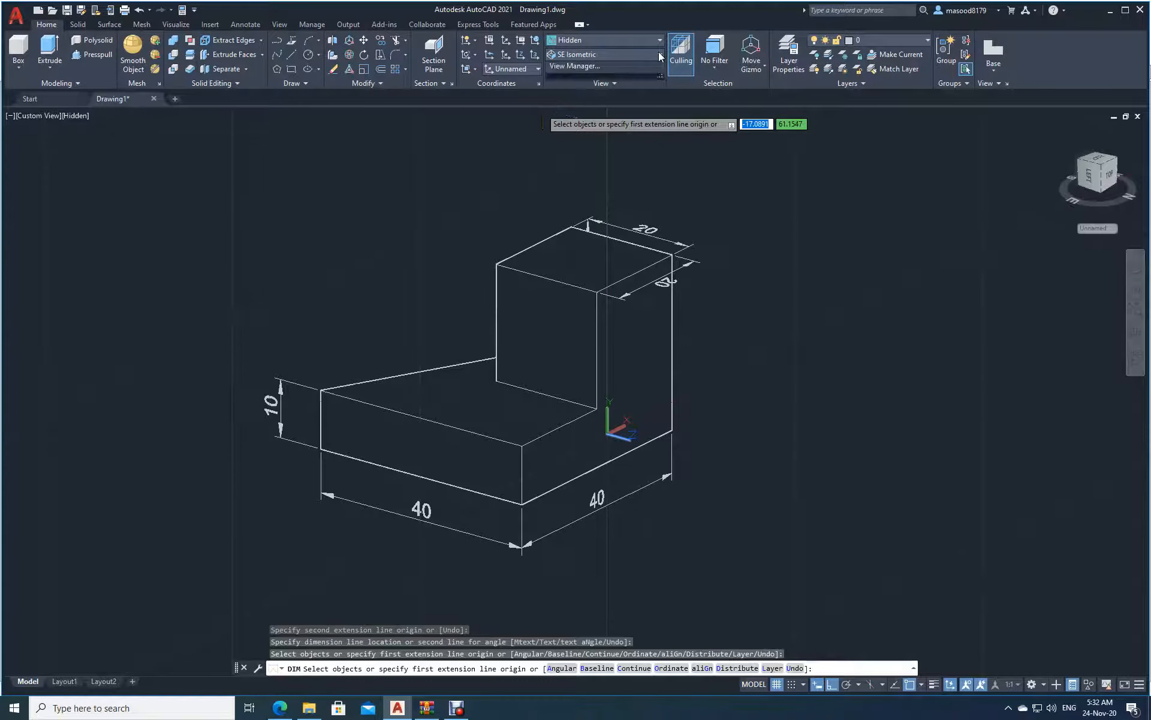
pyautogui.click(659, 54)
pyautogui.click(569, 153)
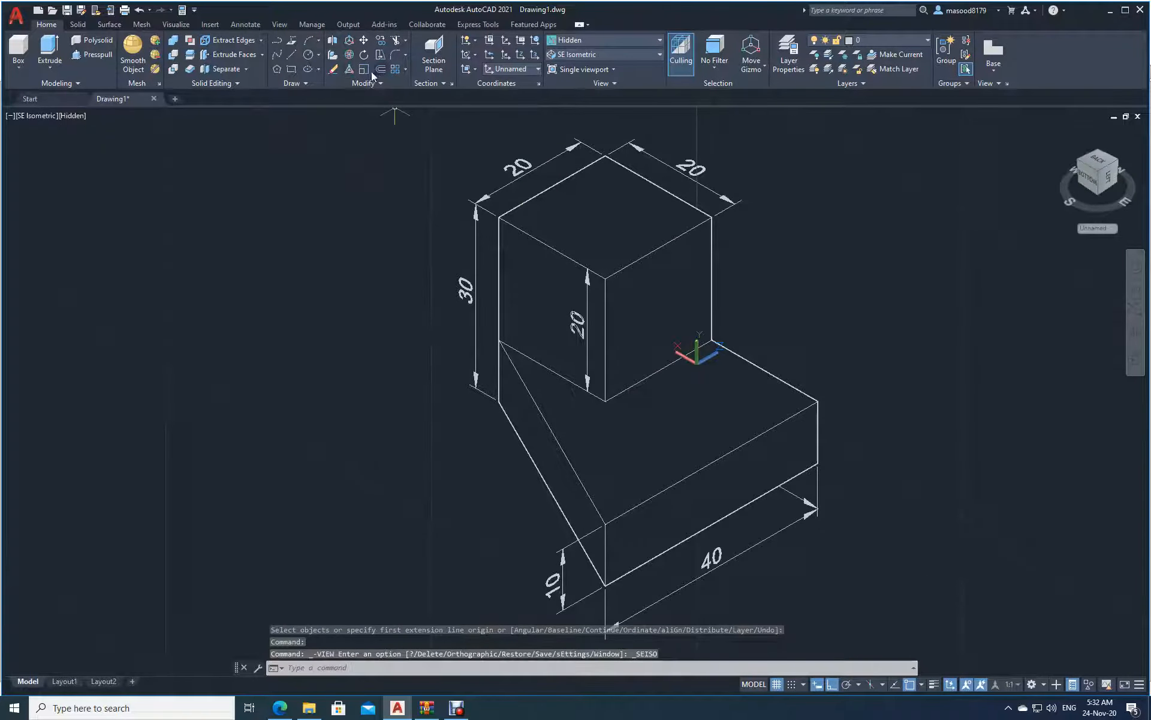
# Erase the bottom-edge dimension of the L-shaped side face, partly hidden behind the base
pyautogui.click(337, 69)
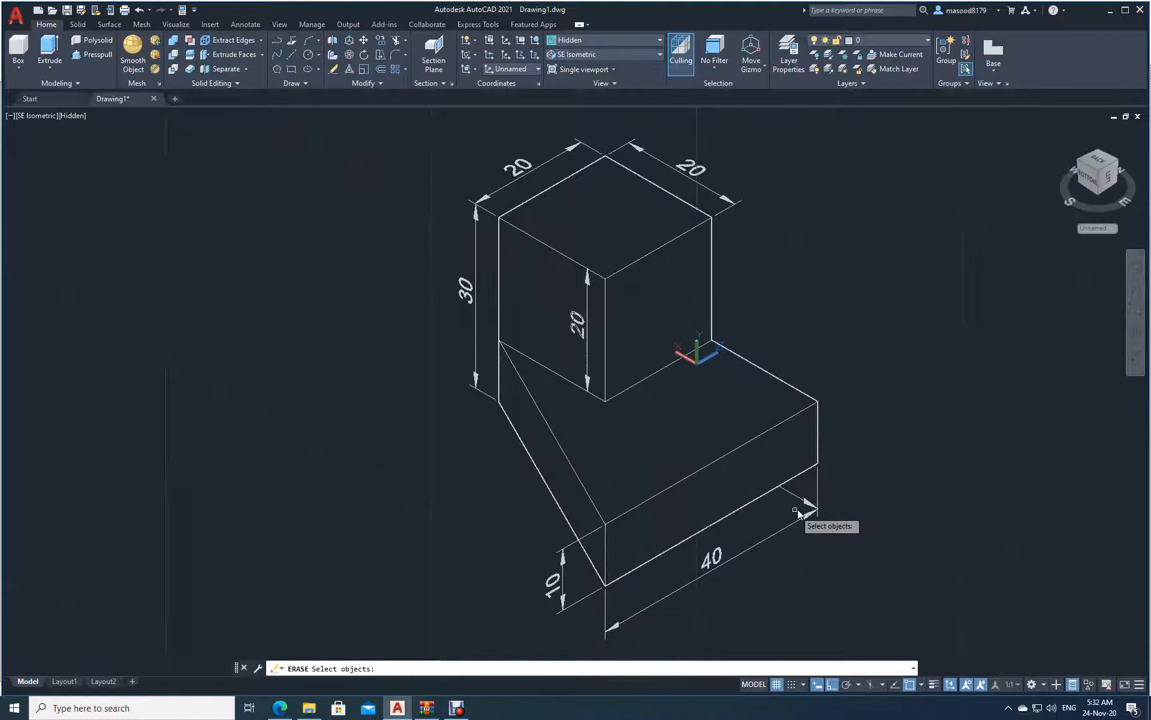
pyautogui.click(810, 507)
pyautogui.press('Return')
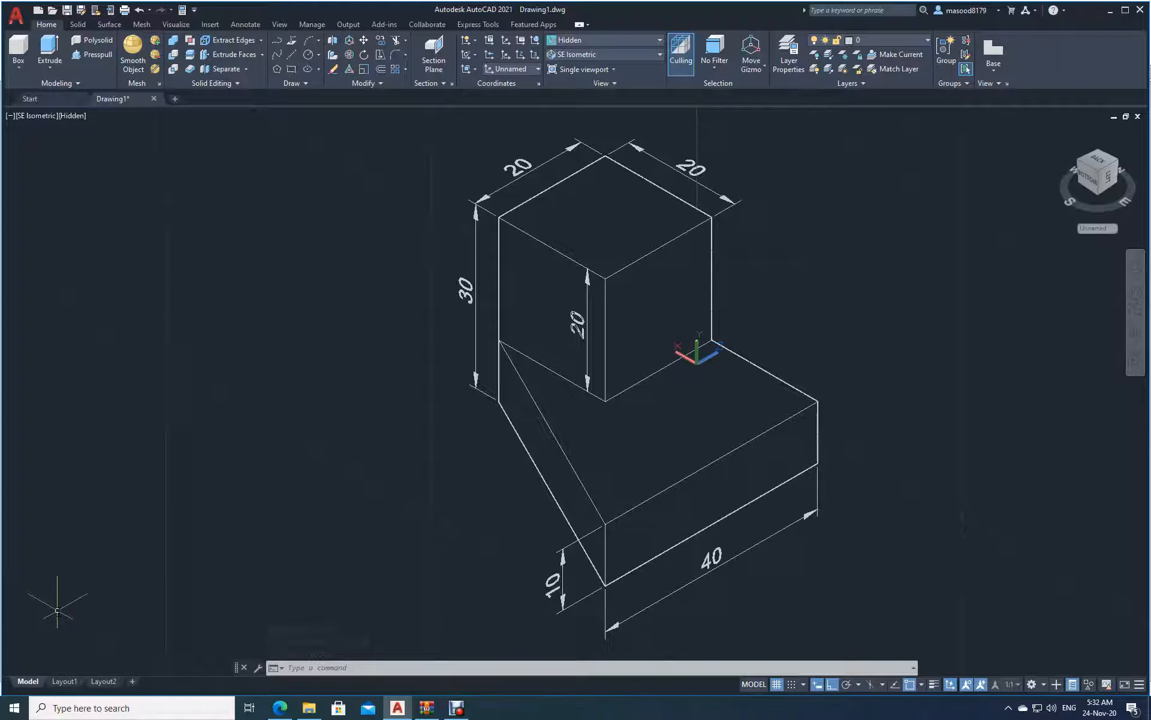
# Switch to Layout1 and erase its default viewport
pyautogui.click(64, 681)
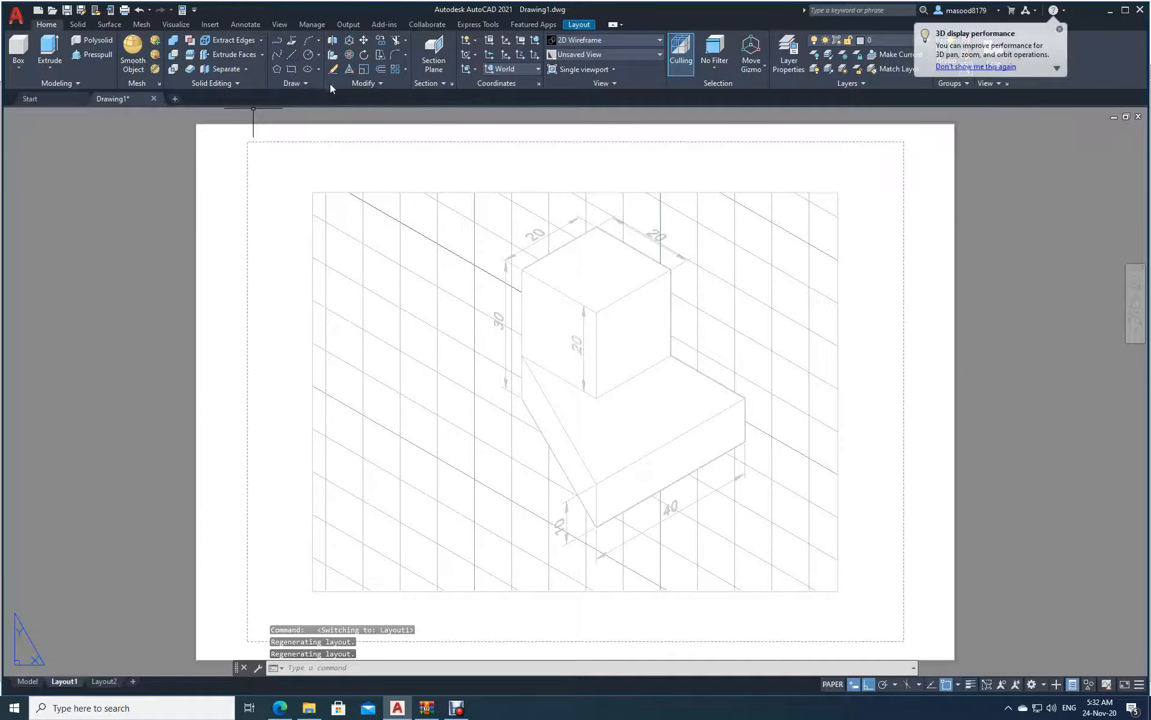
pyautogui.click(334, 70)
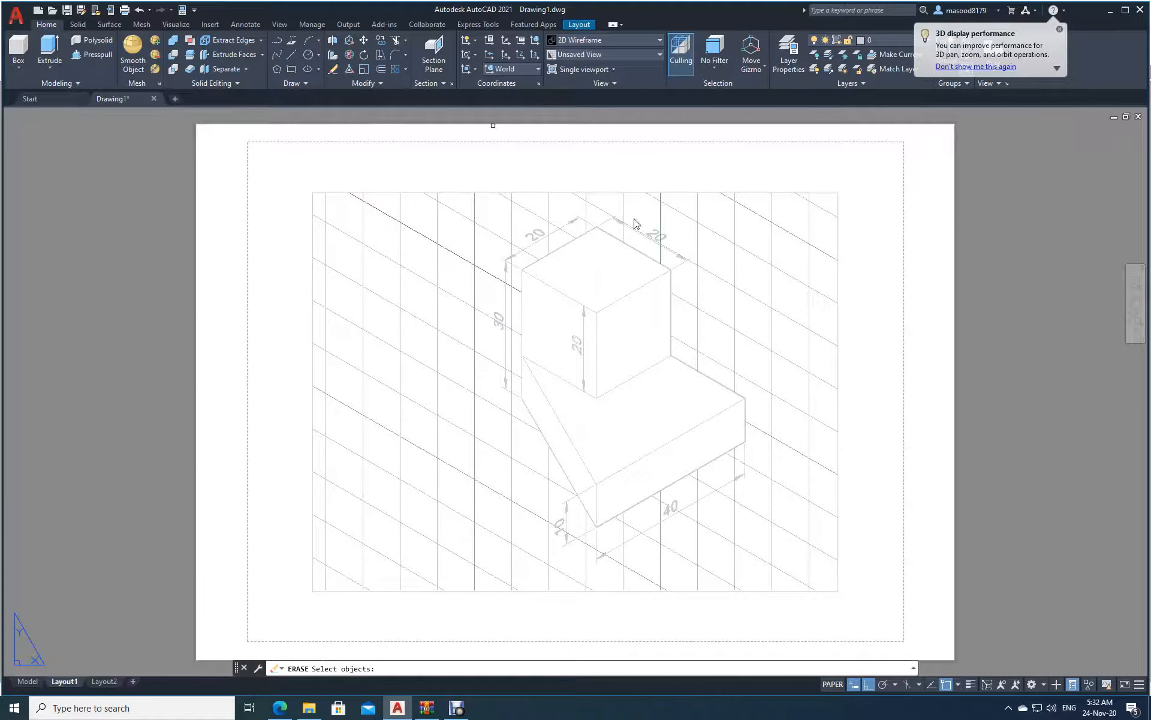
pyautogui.click(861, 617)
pyautogui.click(293, 166)
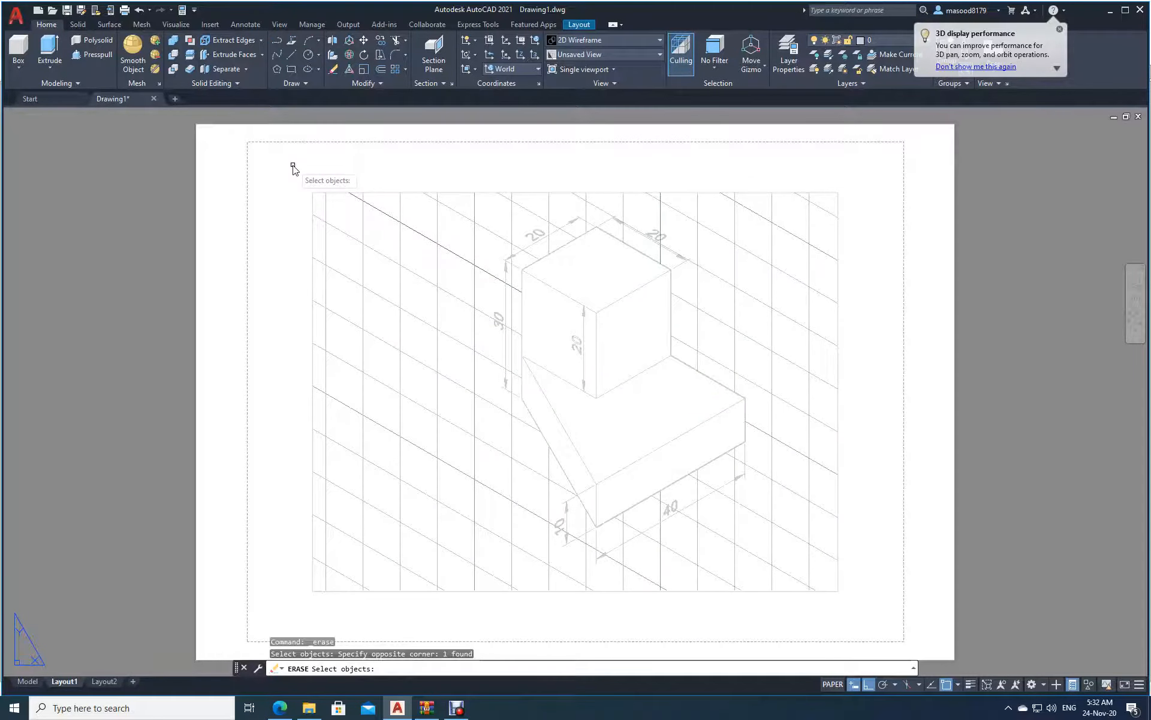
pyautogui.press('Return')
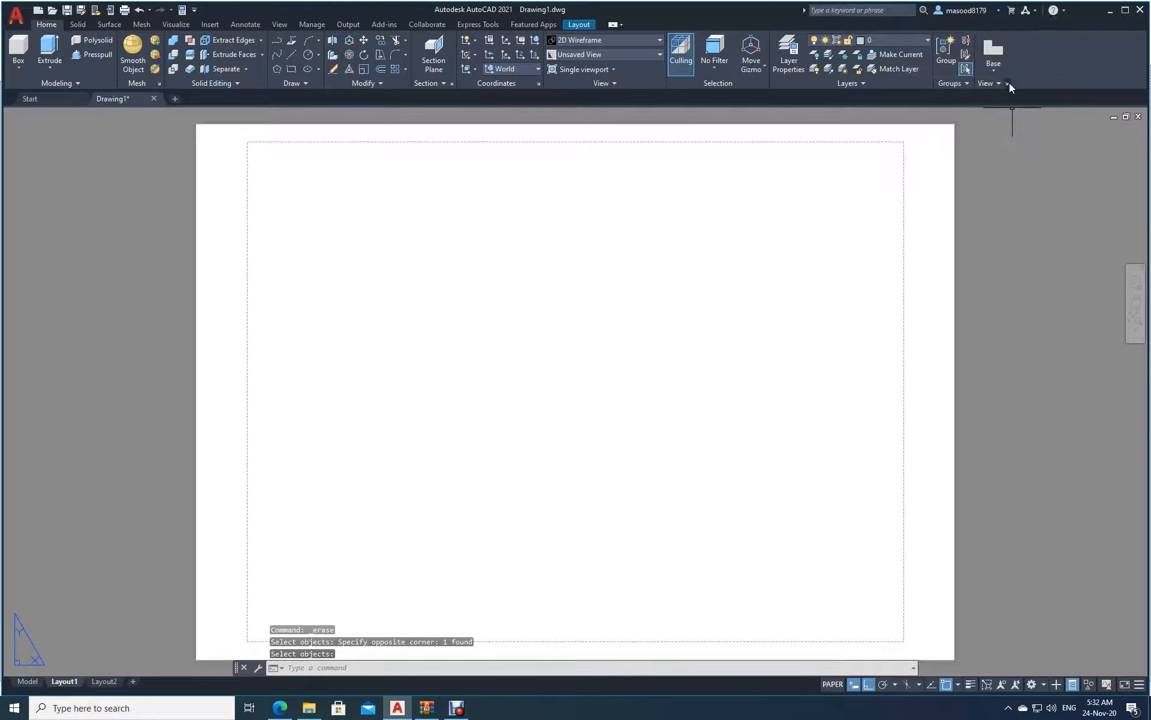
# Set the drafting standard for new drawing views to third-angle projection
pyautogui.click(1008, 84)
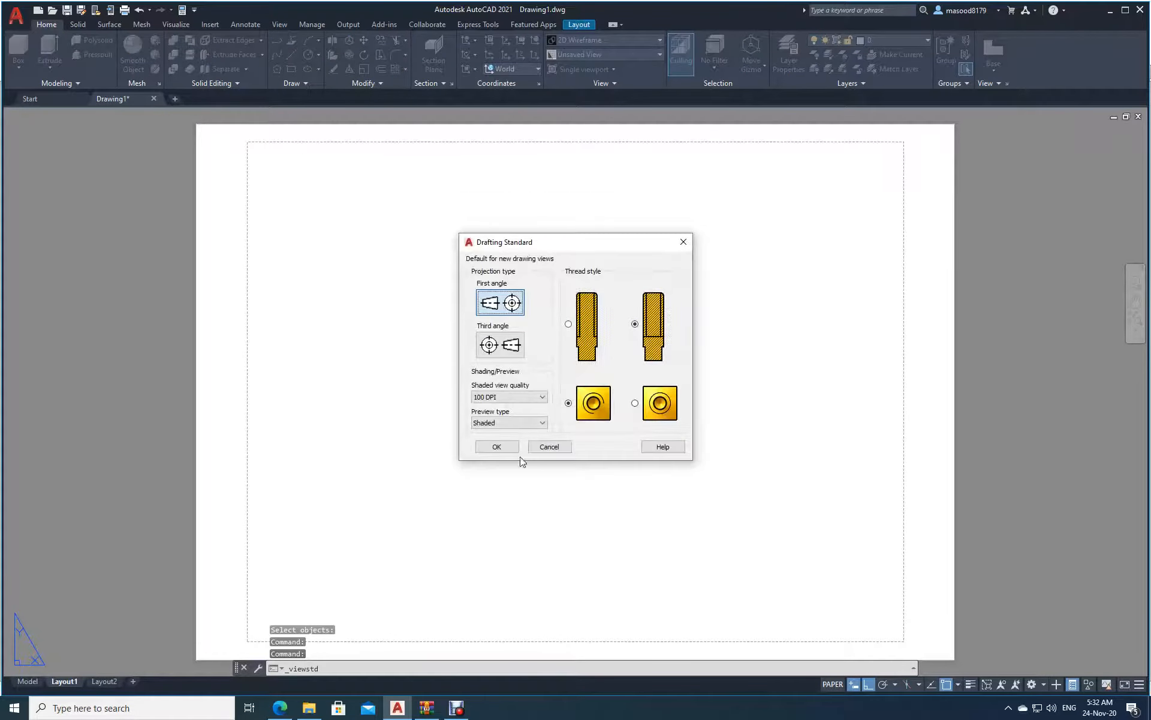
pyautogui.click(490, 344)
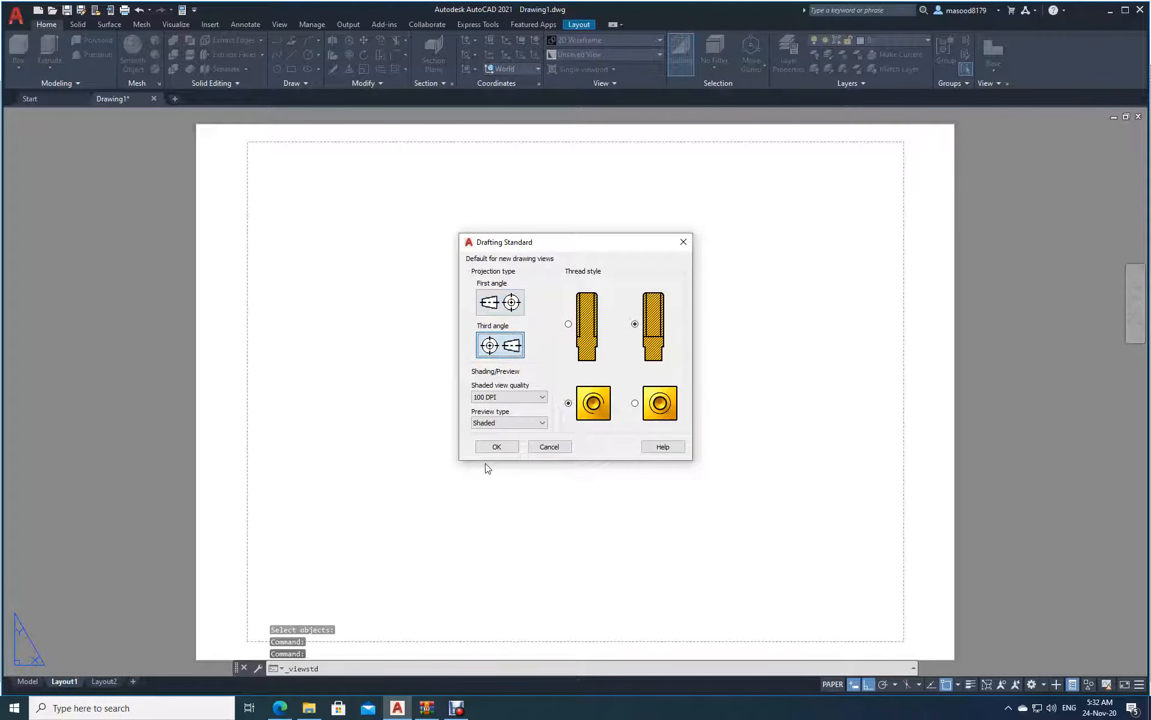
pyautogui.click(497, 446)
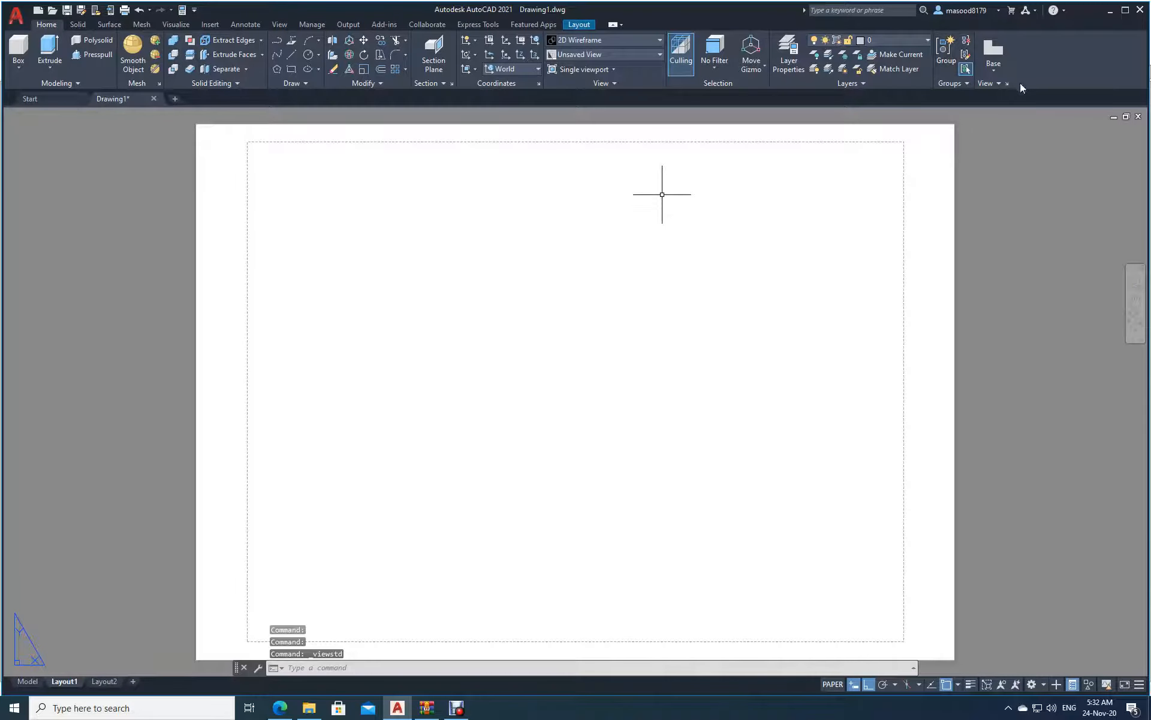
# Place a 1:1 front base view from model space in the lower-left area of the Layout1 sheet
pyautogui.click(991, 66)
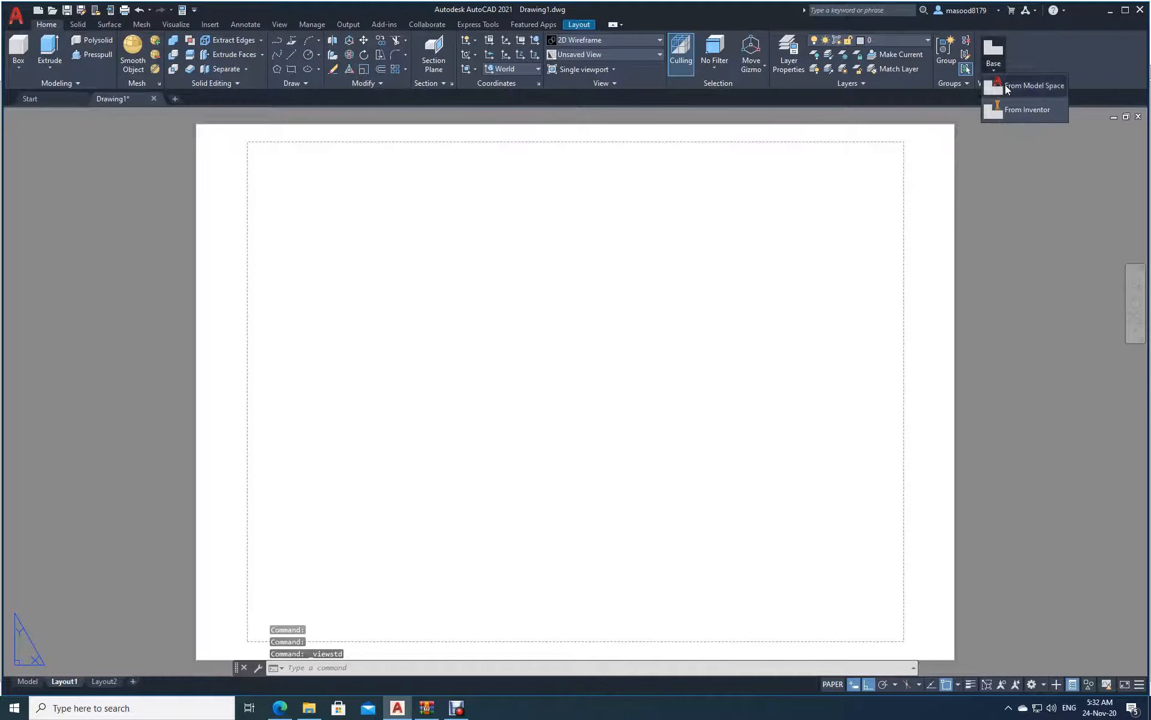
pyautogui.click(1005, 84)
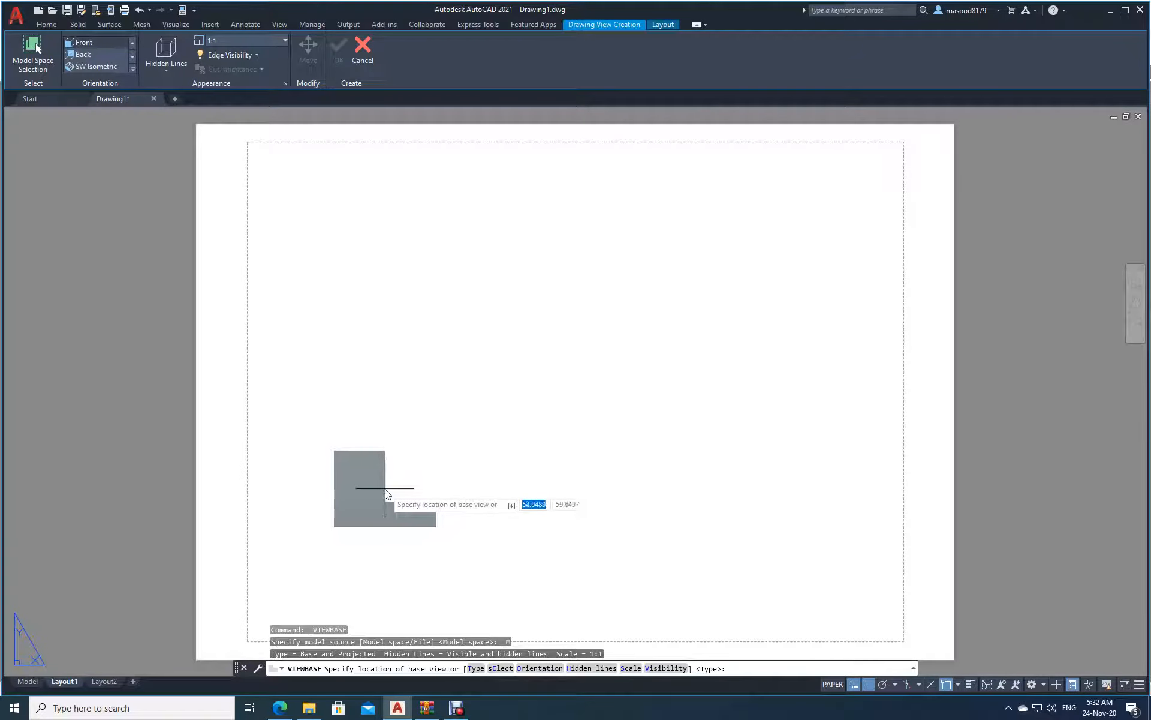
pyautogui.click(385, 488)
pyautogui.press('Return')
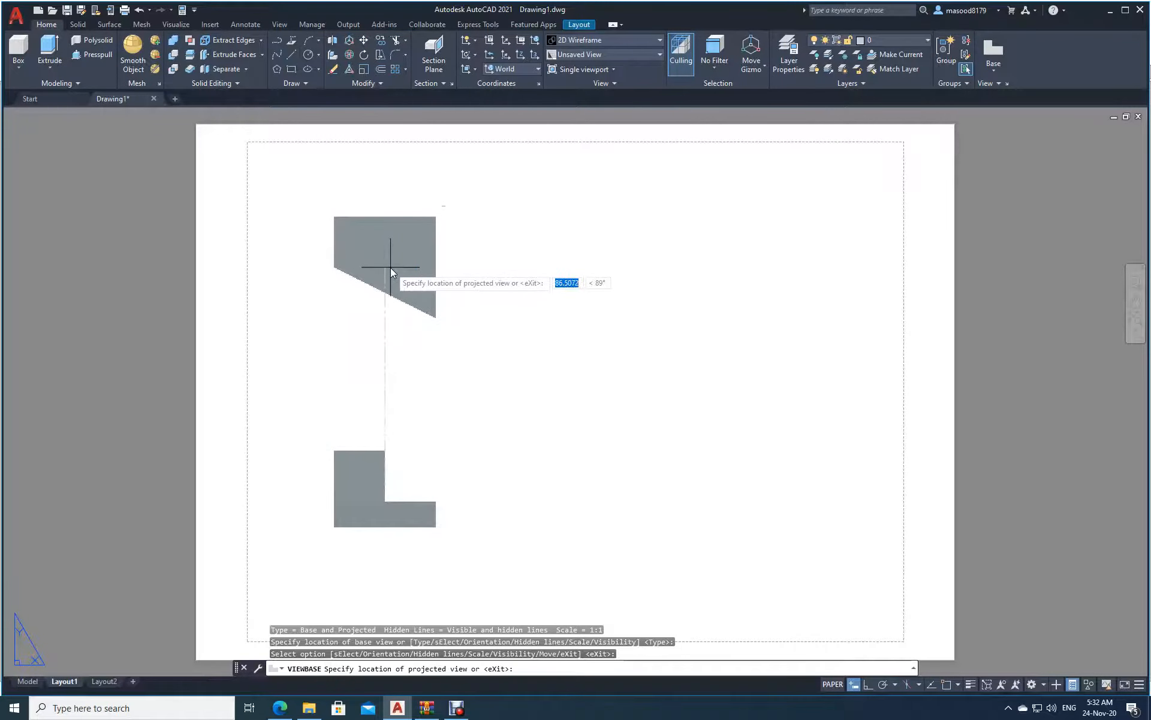
# Project a top view above the base view, a side view to its right, and an isometric view diagonally up to the right
pyautogui.click(391, 267)
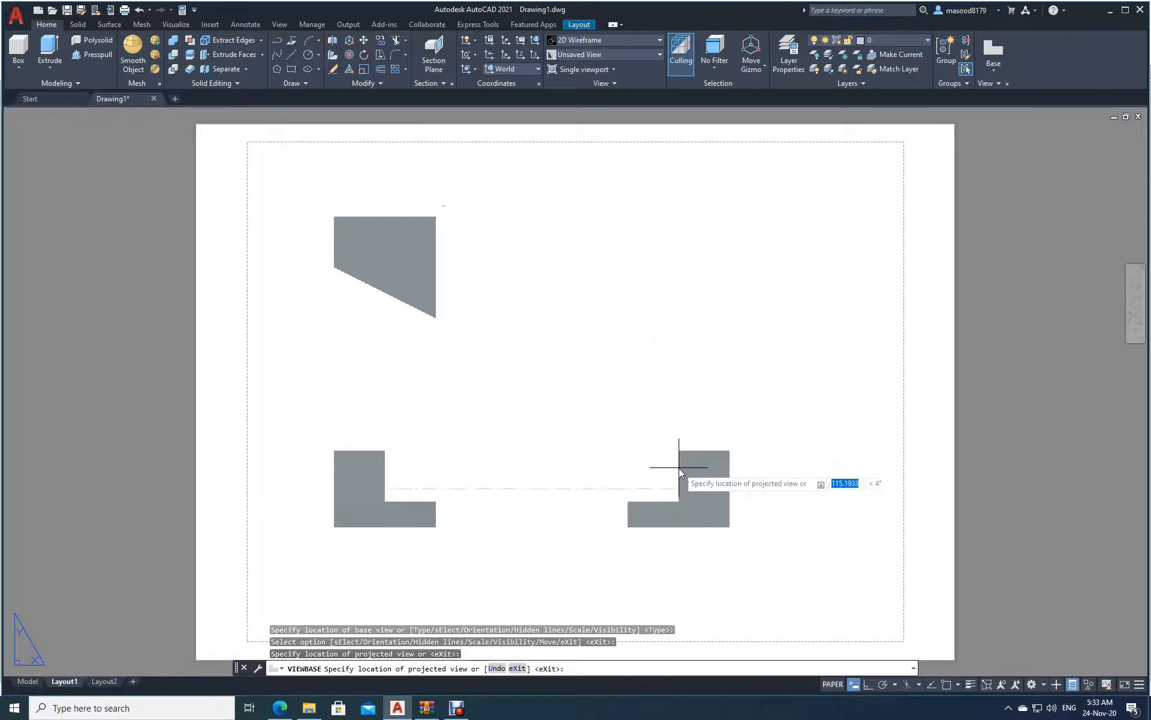
pyautogui.click(710, 462)
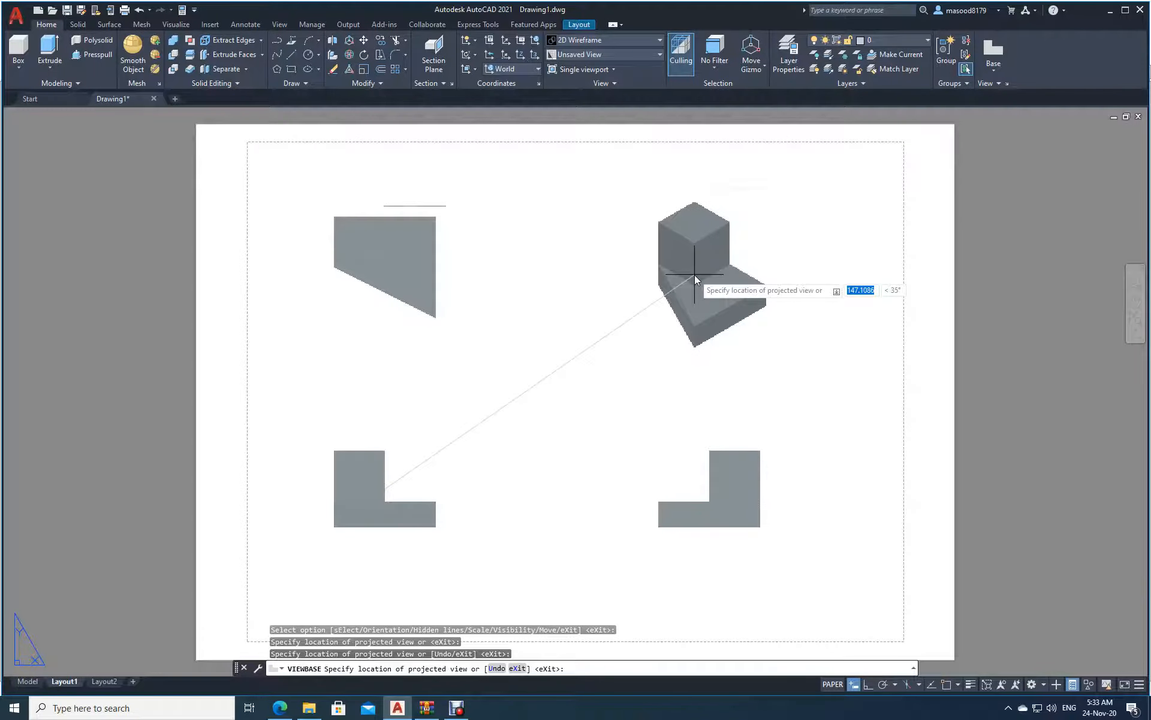
pyautogui.click(694, 275)
pyautogui.press('Return')
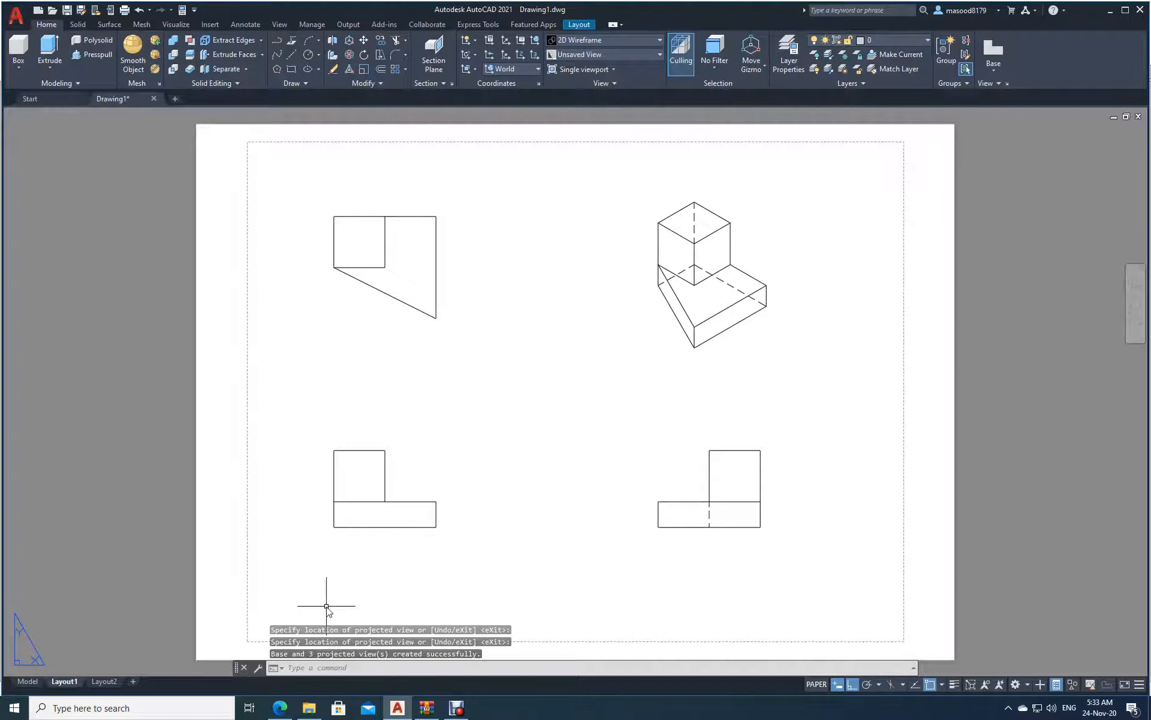
# Look through the base view's standard scale options in Quick Properties and turn the Quick Properties display off
pyautogui.click(362, 490)
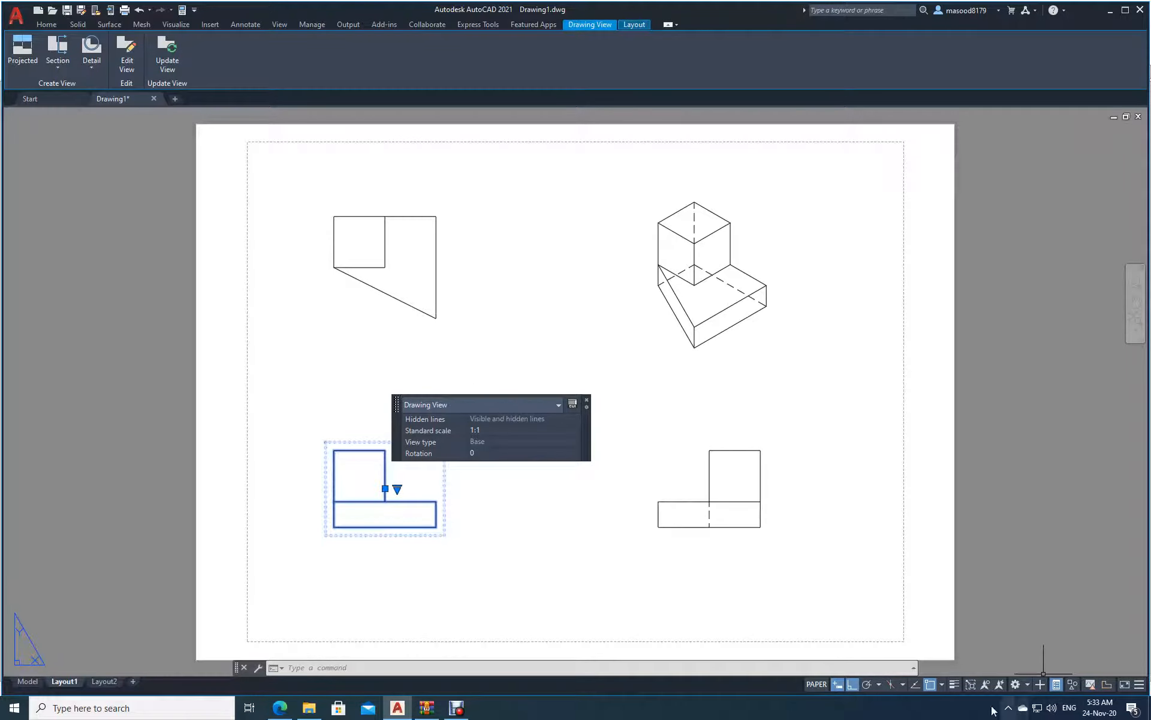
pyautogui.click(1055, 685)
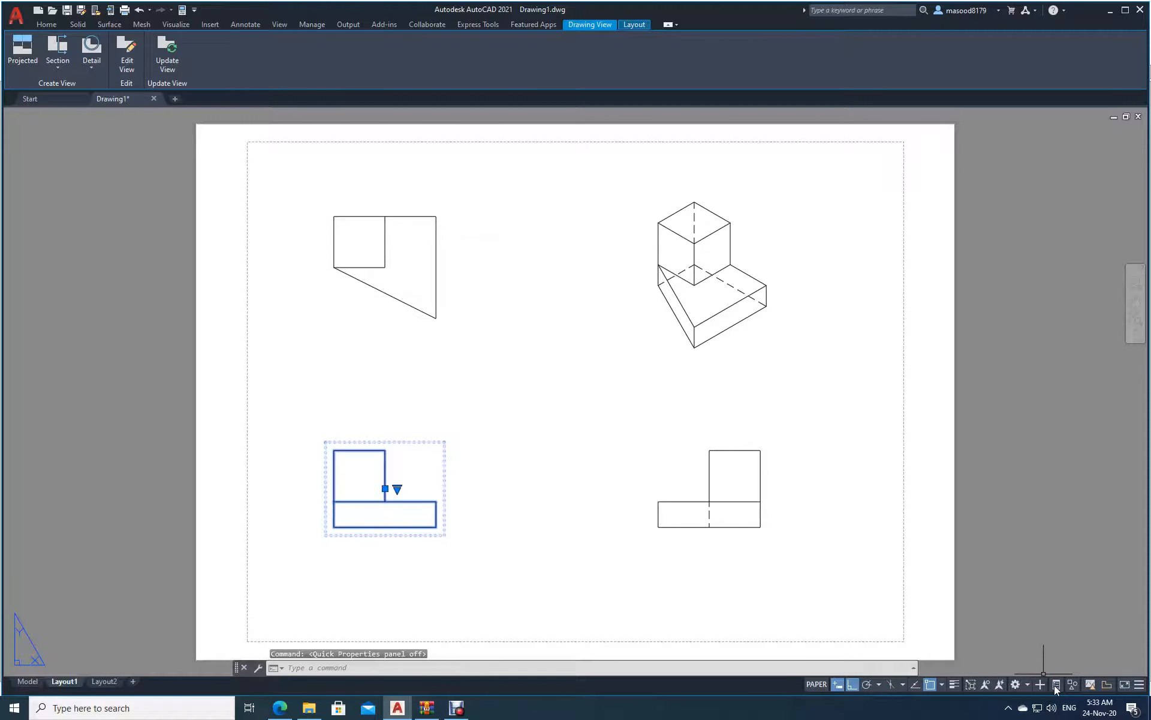
pyautogui.click(1055, 685)
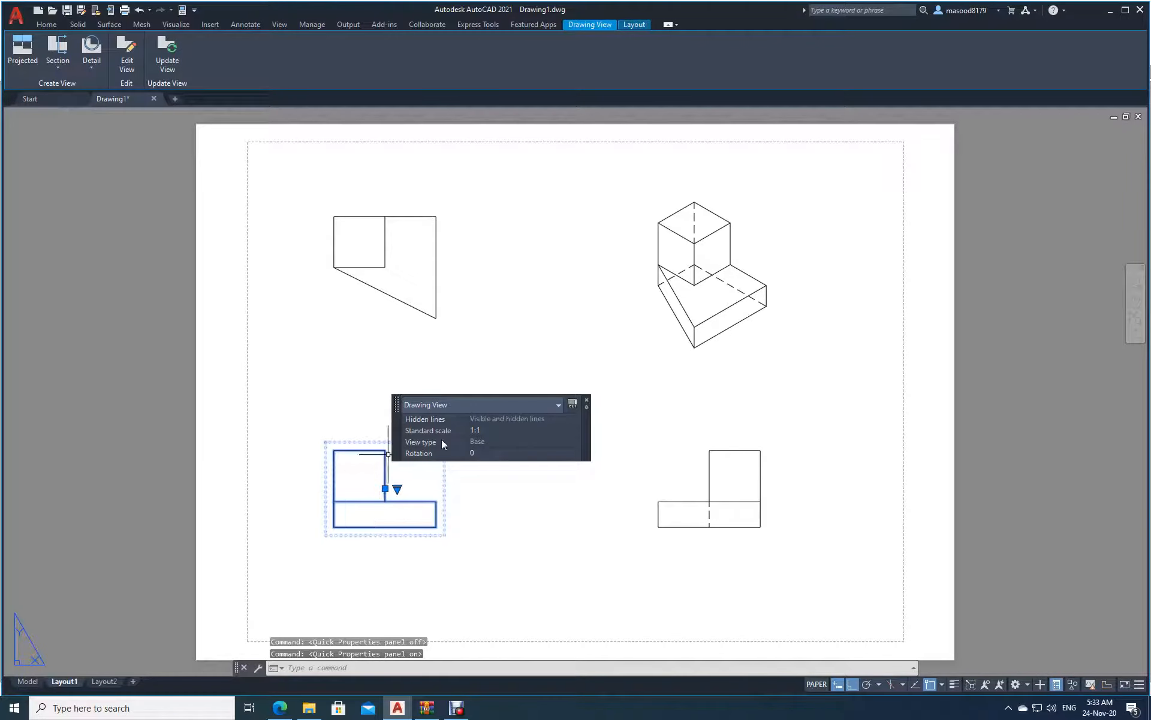
pyautogui.click(473, 430)
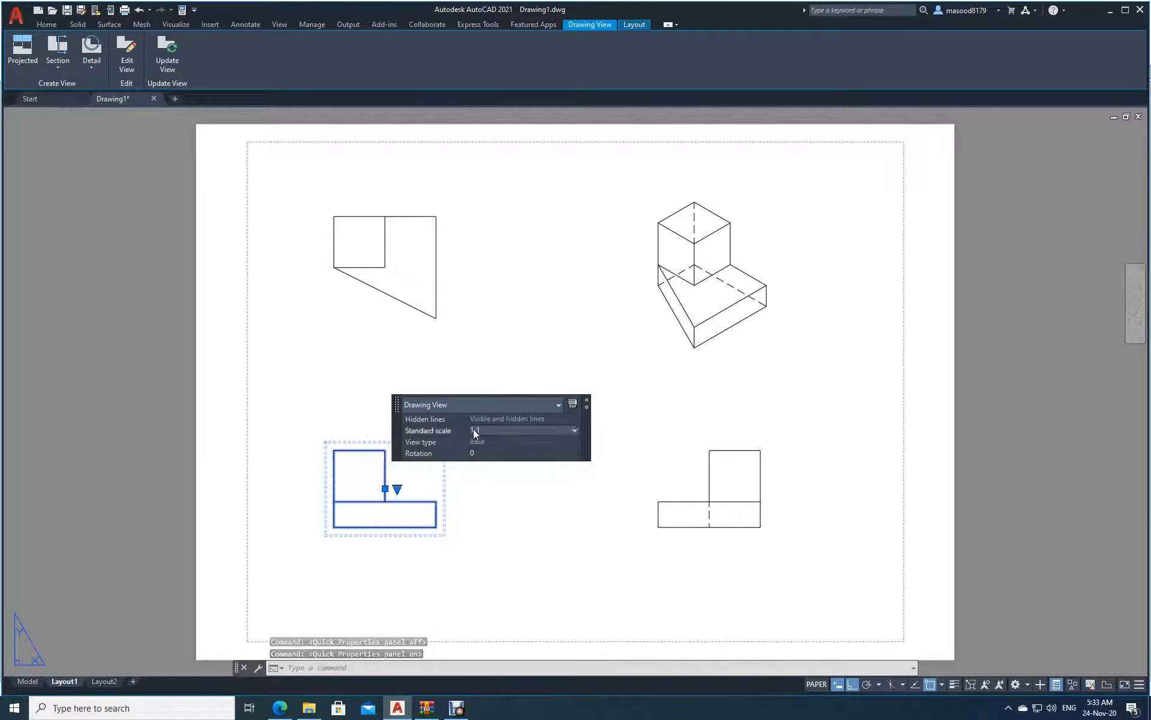
pyautogui.click(575, 431)
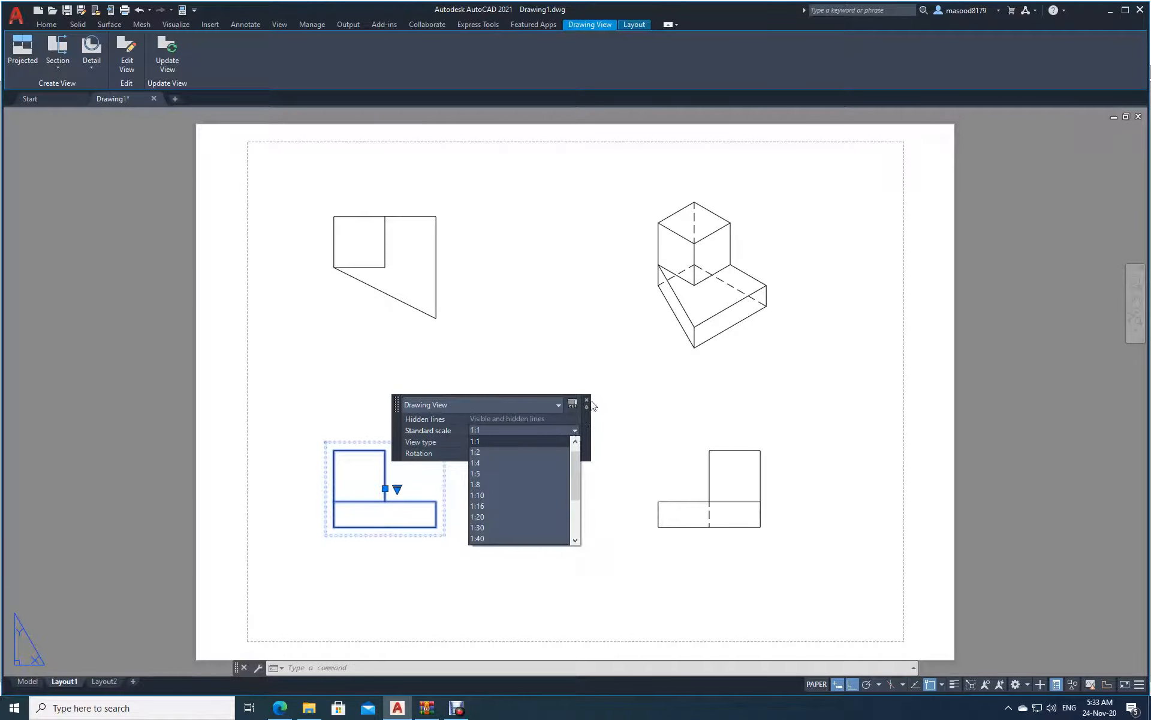
pyautogui.click(588, 403)
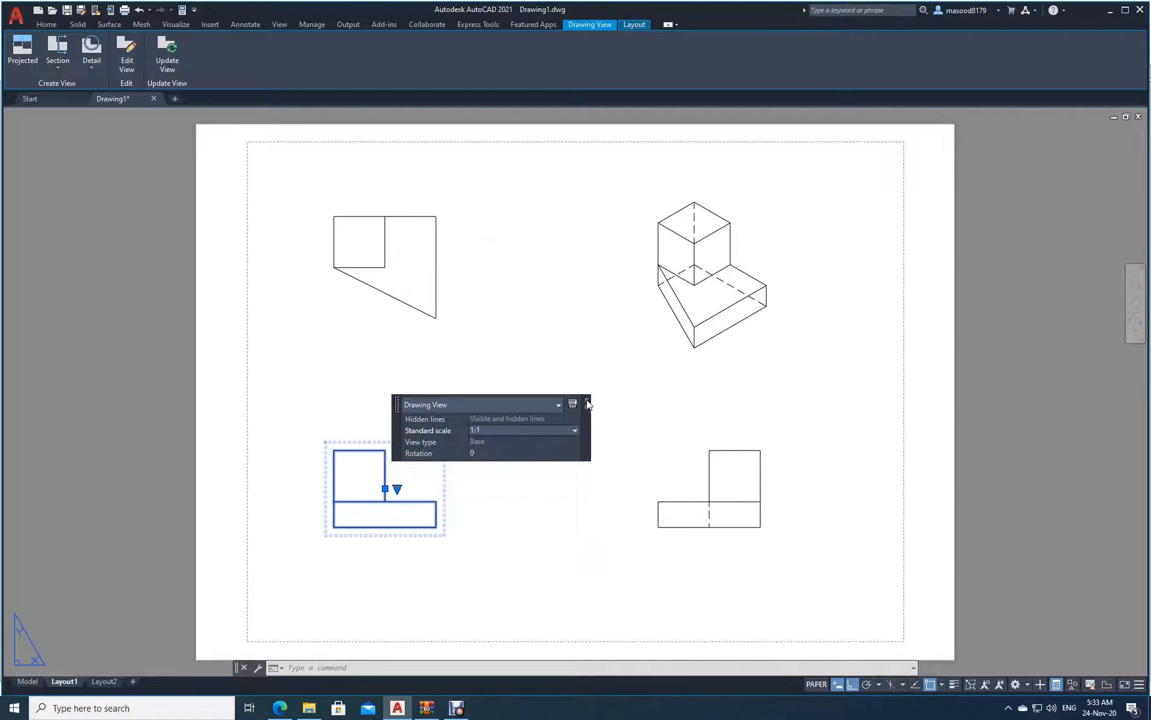
pyautogui.click(1057, 684)
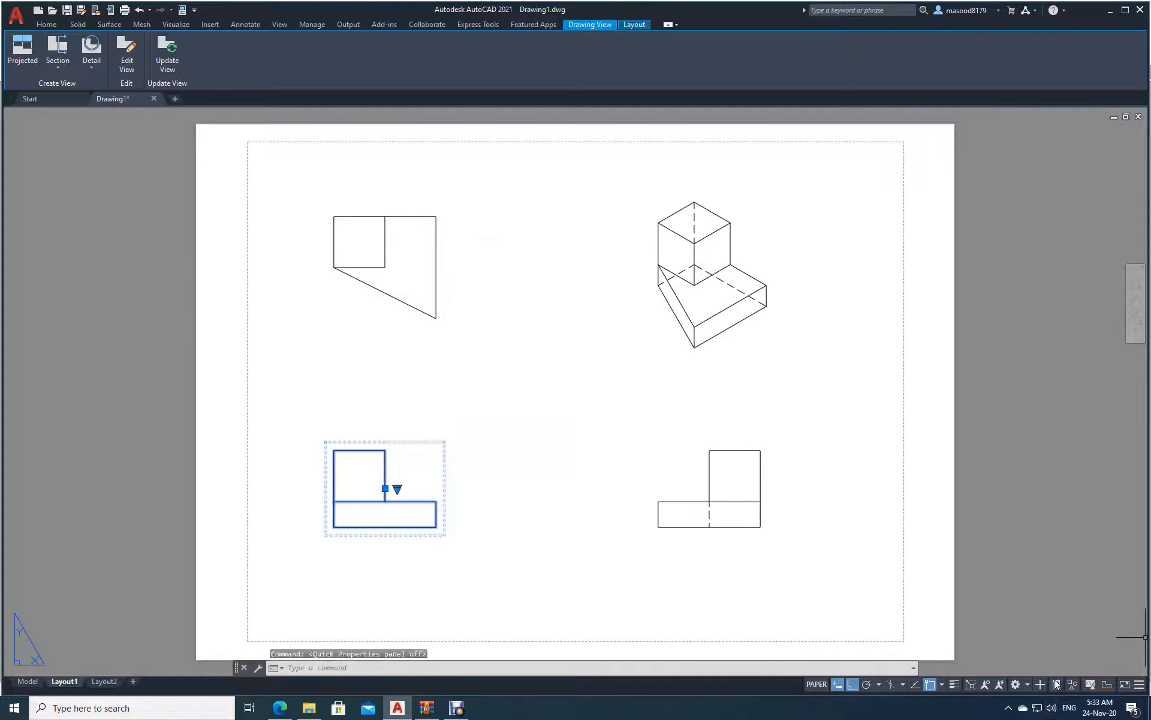
# Set the base view's scale to 2:1
pyautogui.click(397, 489)
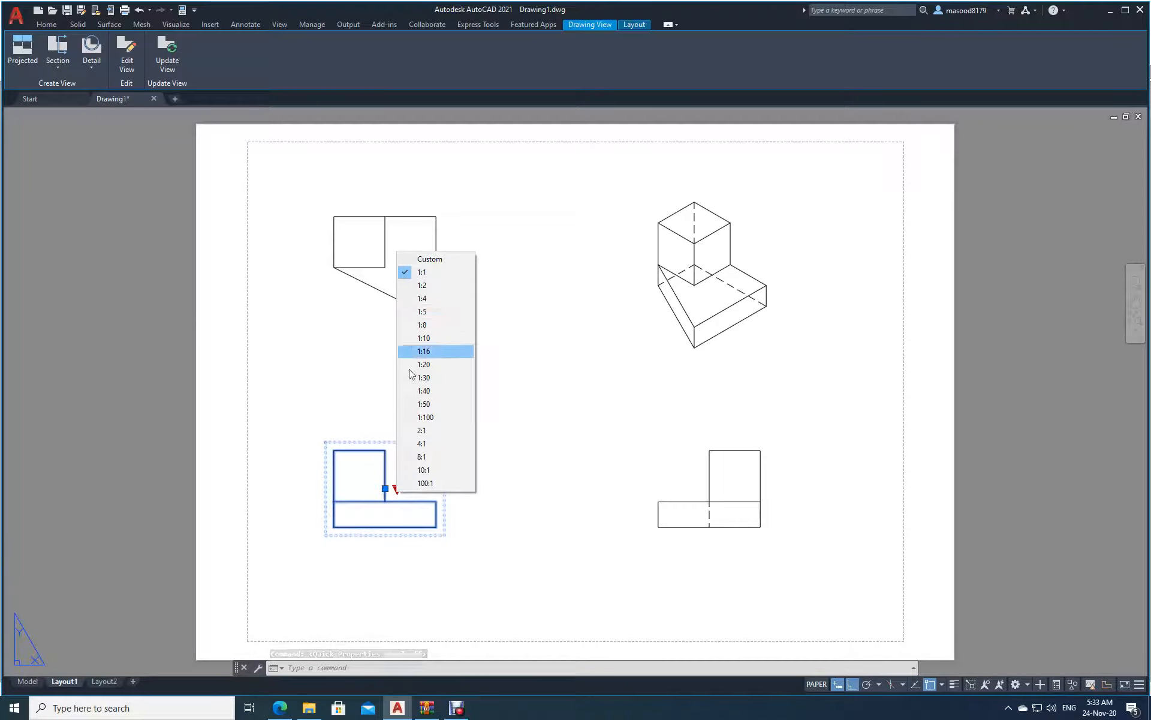
pyautogui.click(420, 431)
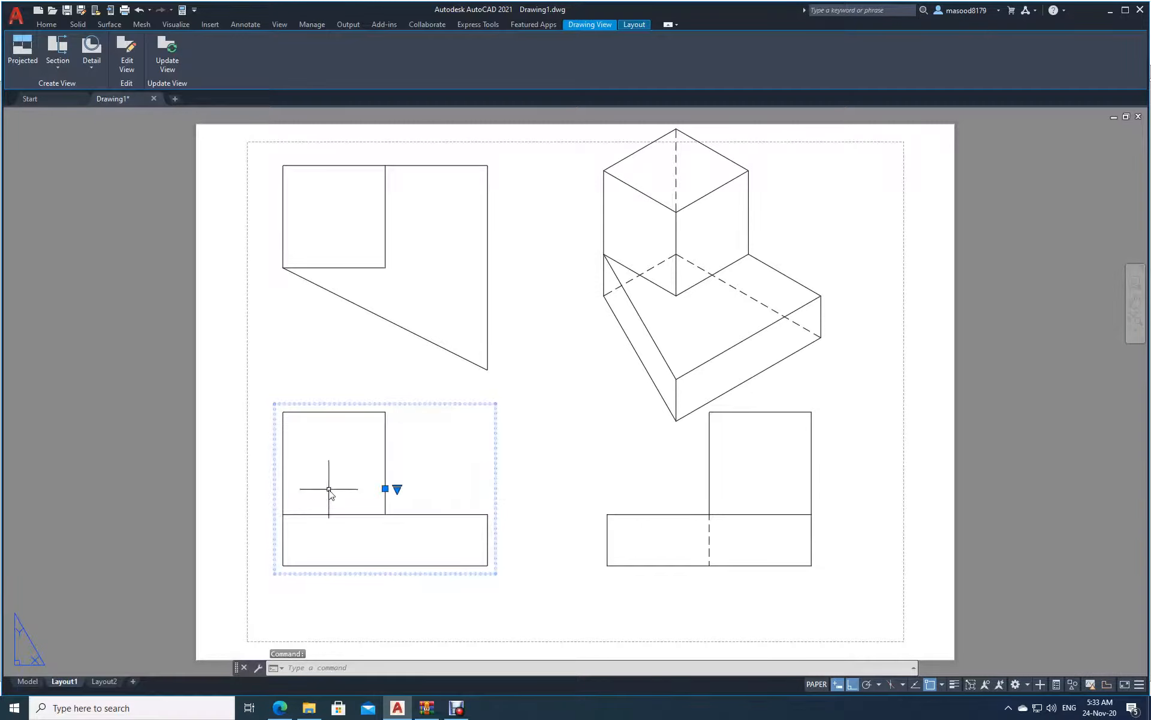
pyautogui.press('Escape')
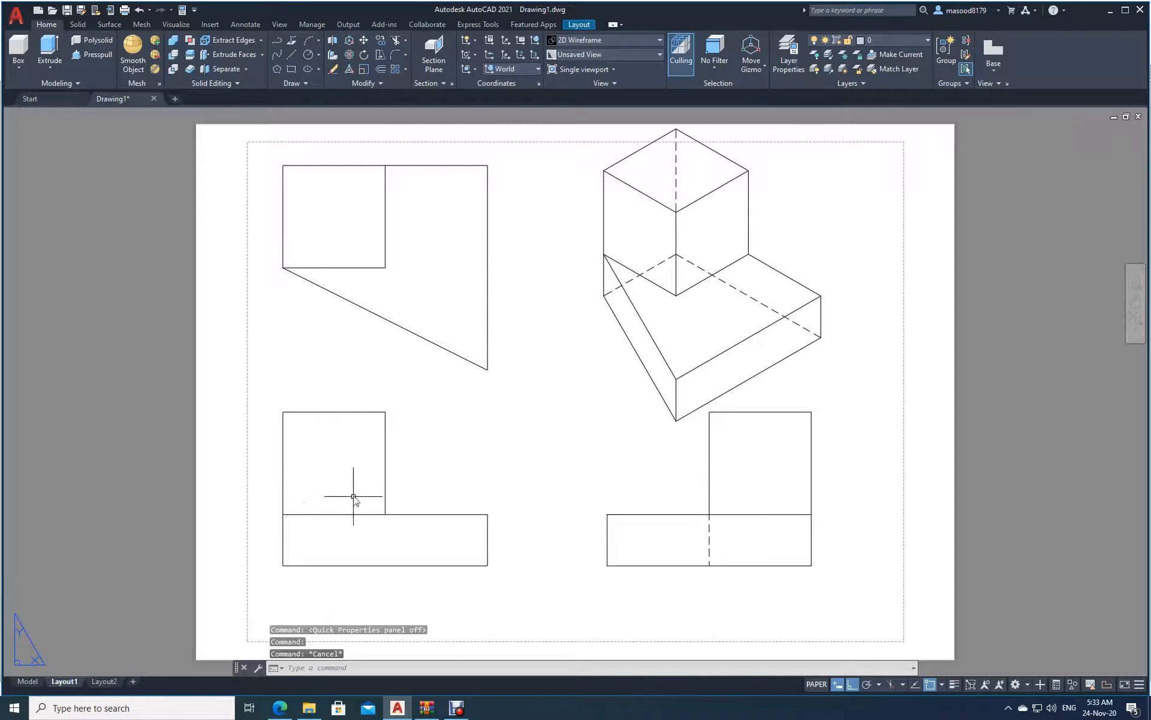
# Move the front view down and slightly left to widen the gap below the top view
pyautogui.click(354, 496)
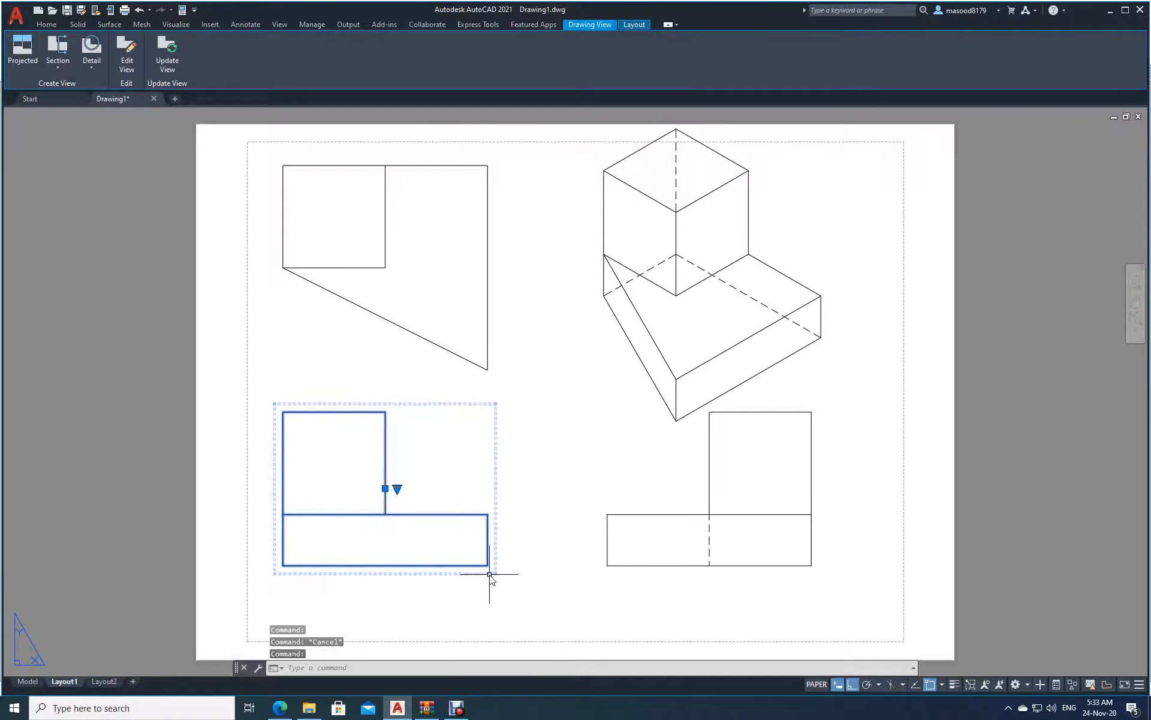
pyautogui.moveTo(490, 574); pyautogui.dragTo(484, 626)
pyautogui.press('Escape')
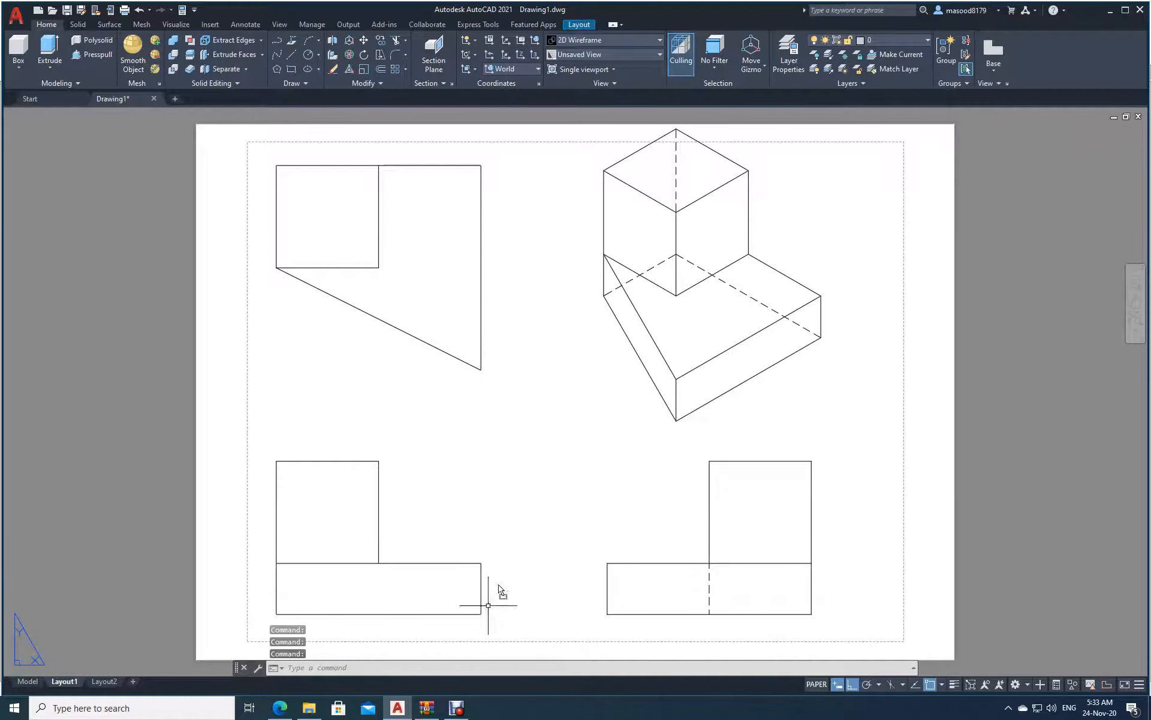
# Move the isometric view down so that it fits inside the sheet's printable area
pyautogui.click(663, 328)
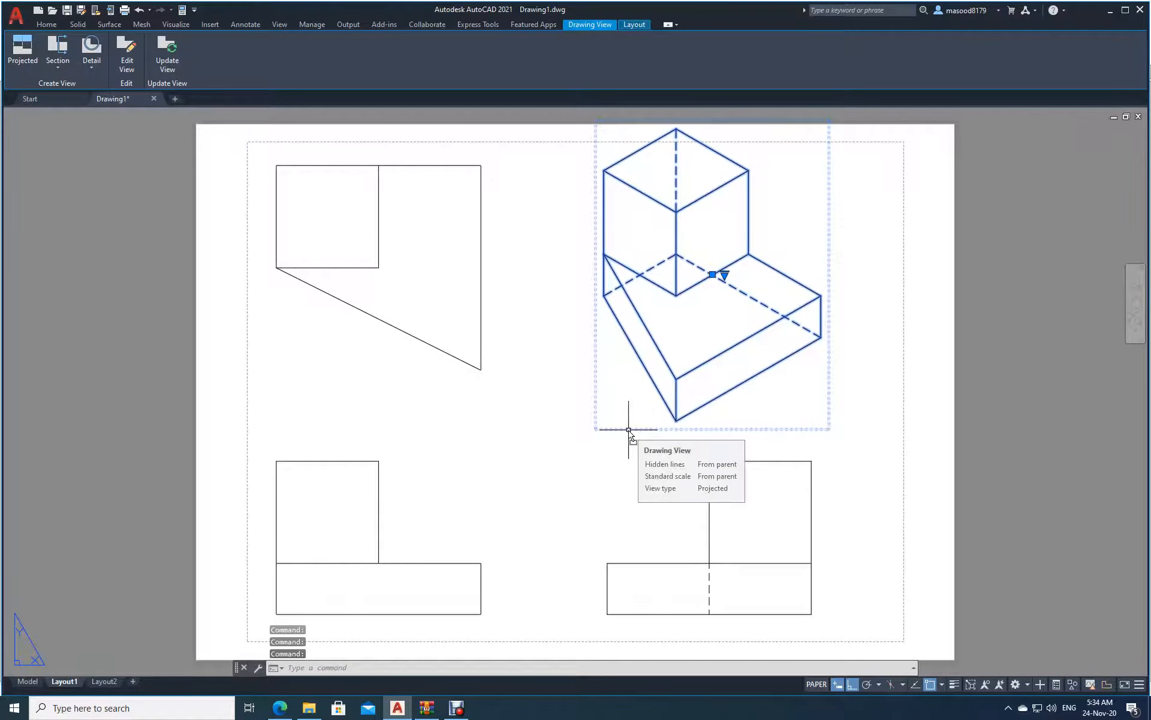
pyautogui.press('Escape')
pyautogui.moveTo(627, 449); pyautogui.dragTo(629, 465)
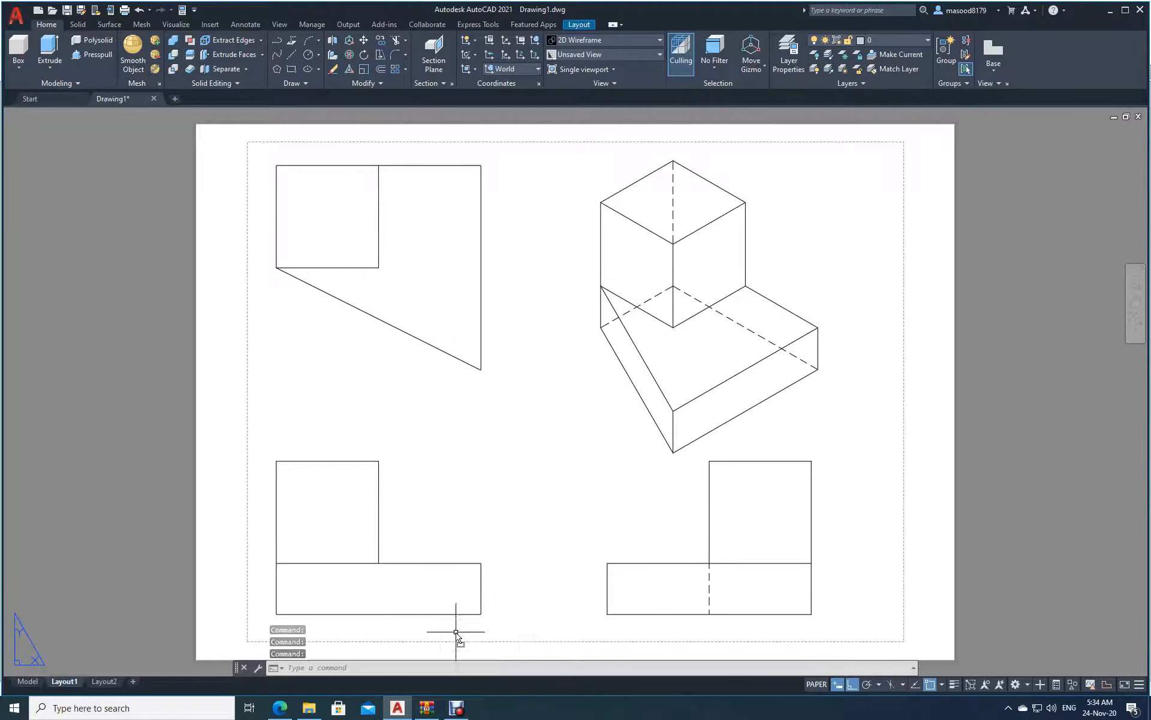
# Modify the ISO-25 dimension style so that its dimension lines are blue
pyautogui.click(253, 24)
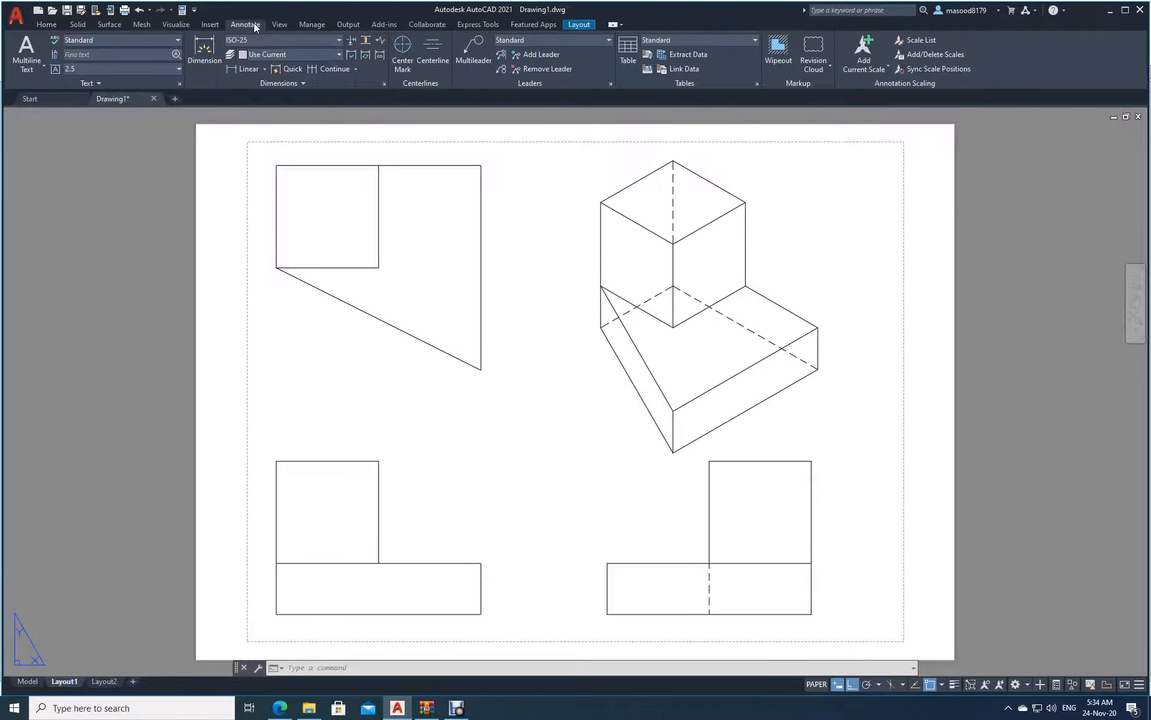
pyautogui.click(384, 83)
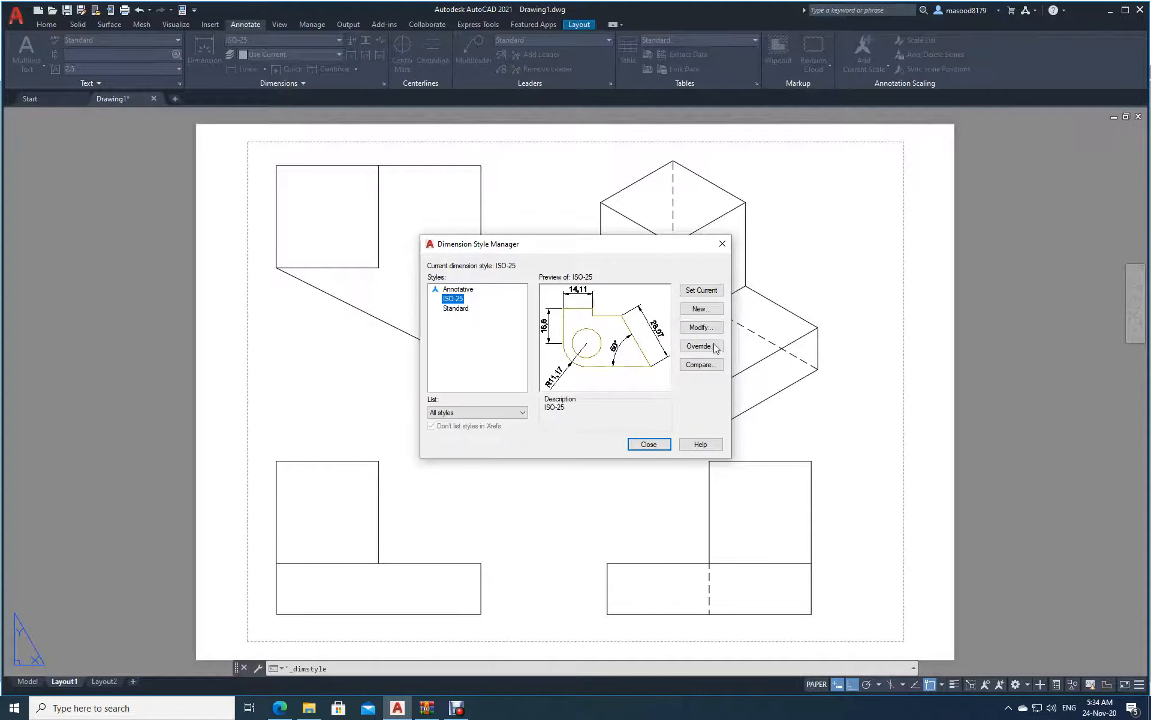
pyautogui.click(701, 327)
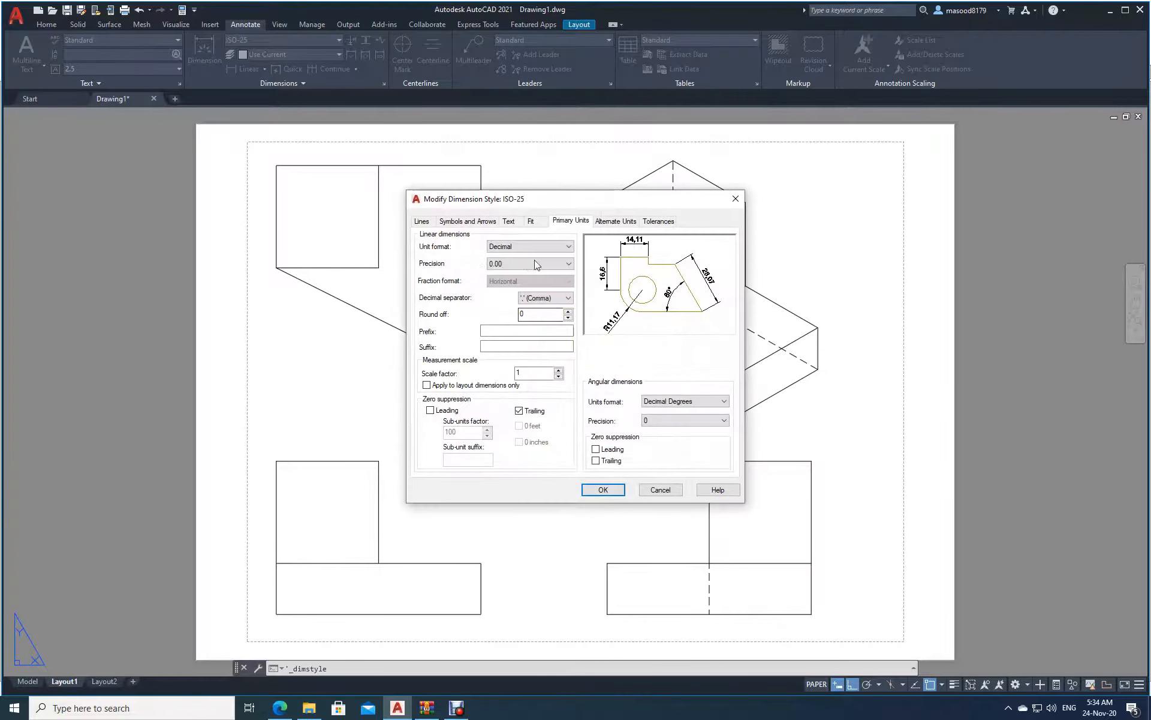
pyautogui.click(421, 222)
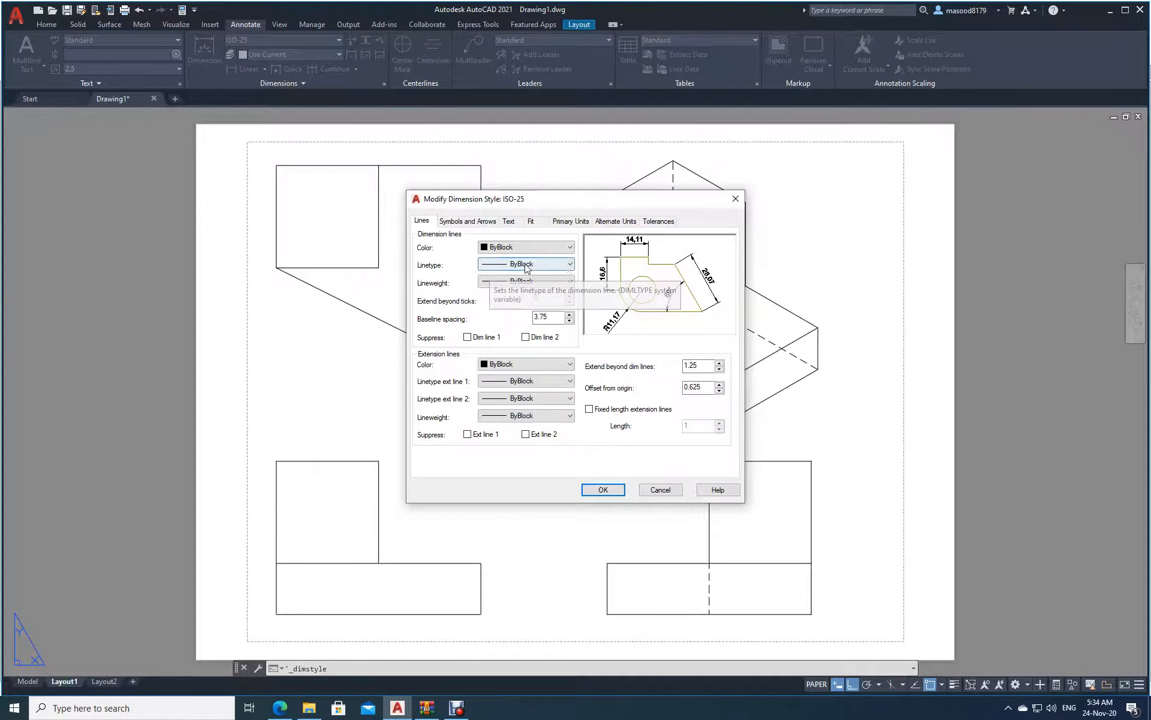
pyautogui.click(571, 248)
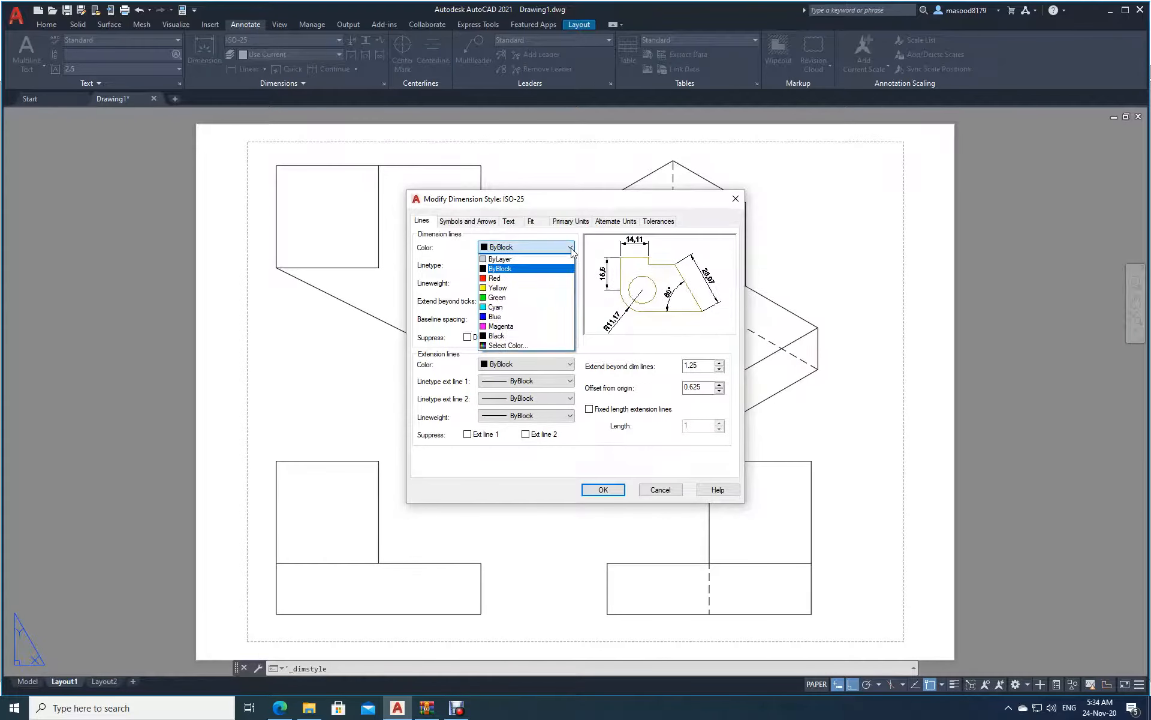
pyautogui.click(484, 318)
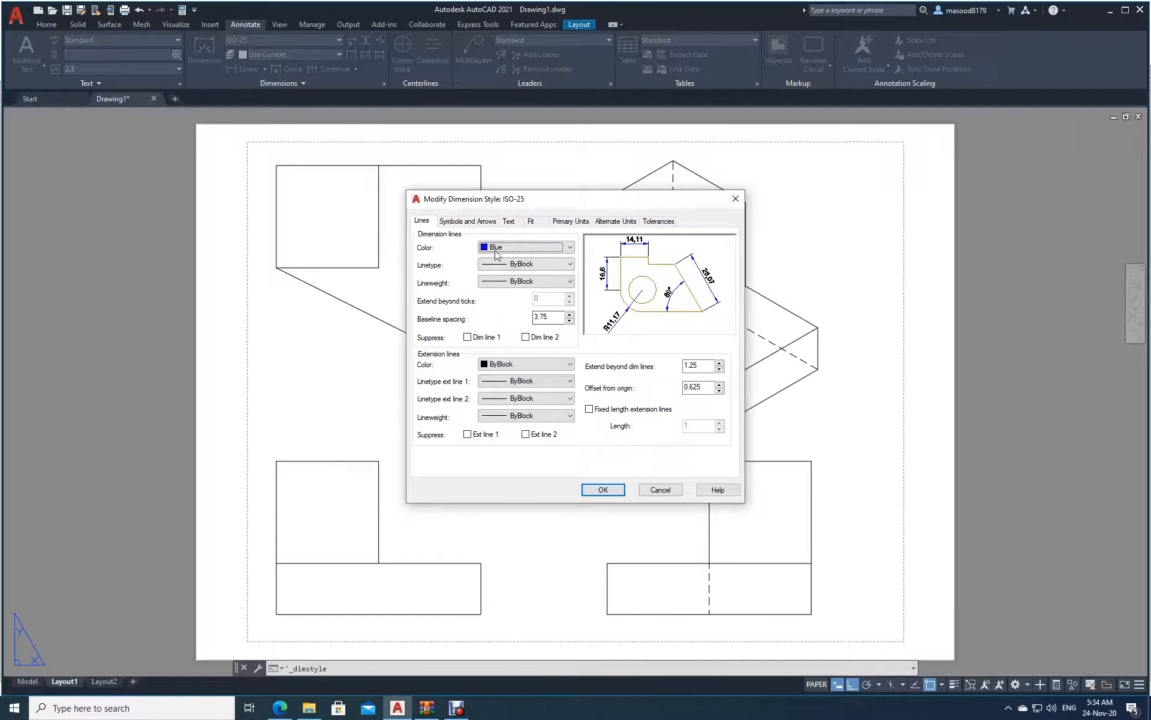
# Set the text color of the ISO-25 dimension style to black
pyautogui.click(476, 226)
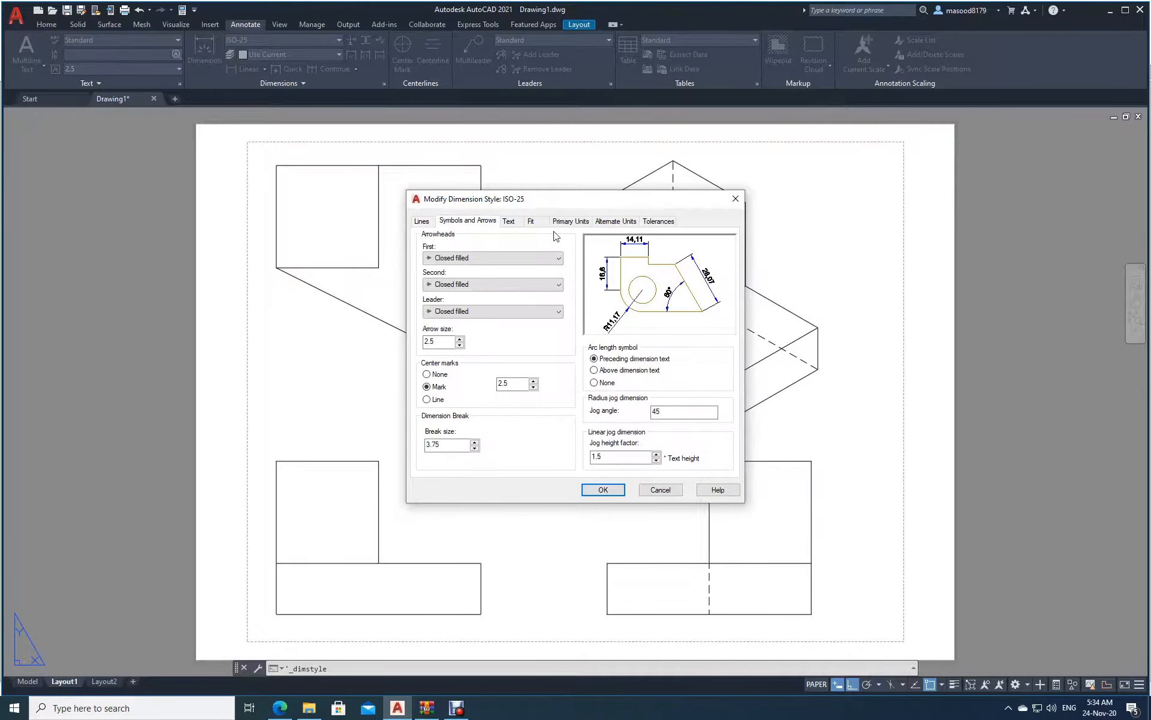
pyautogui.click(509, 222)
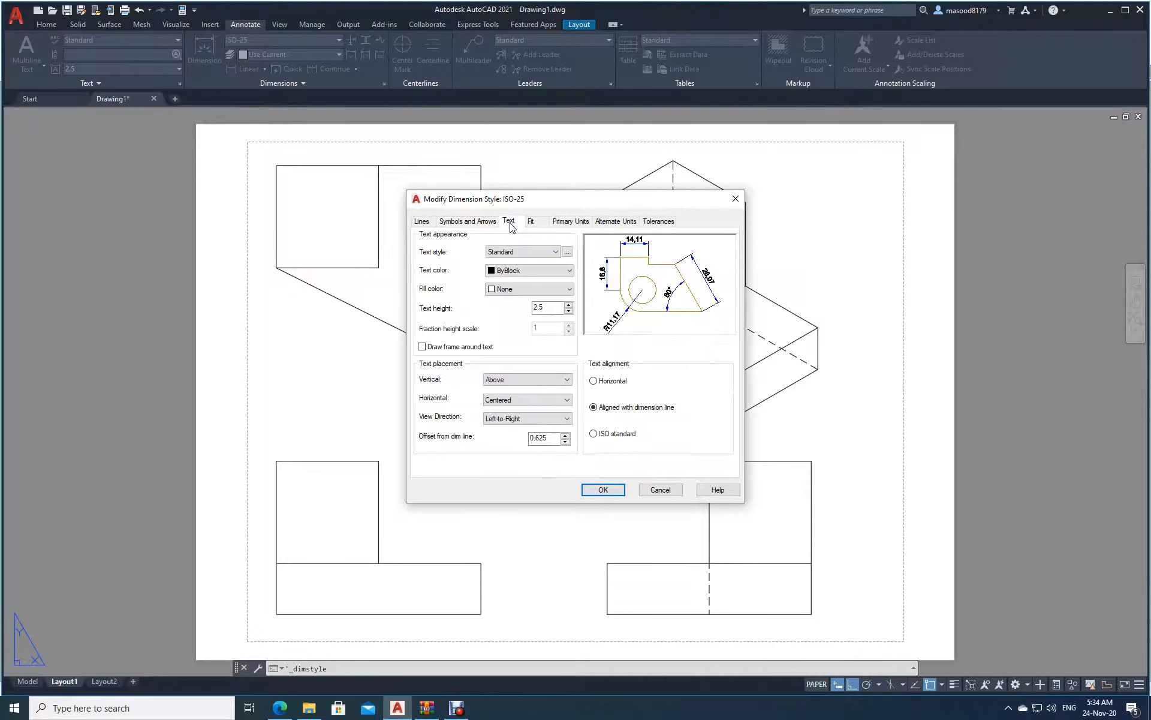
pyautogui.click(567, 271)
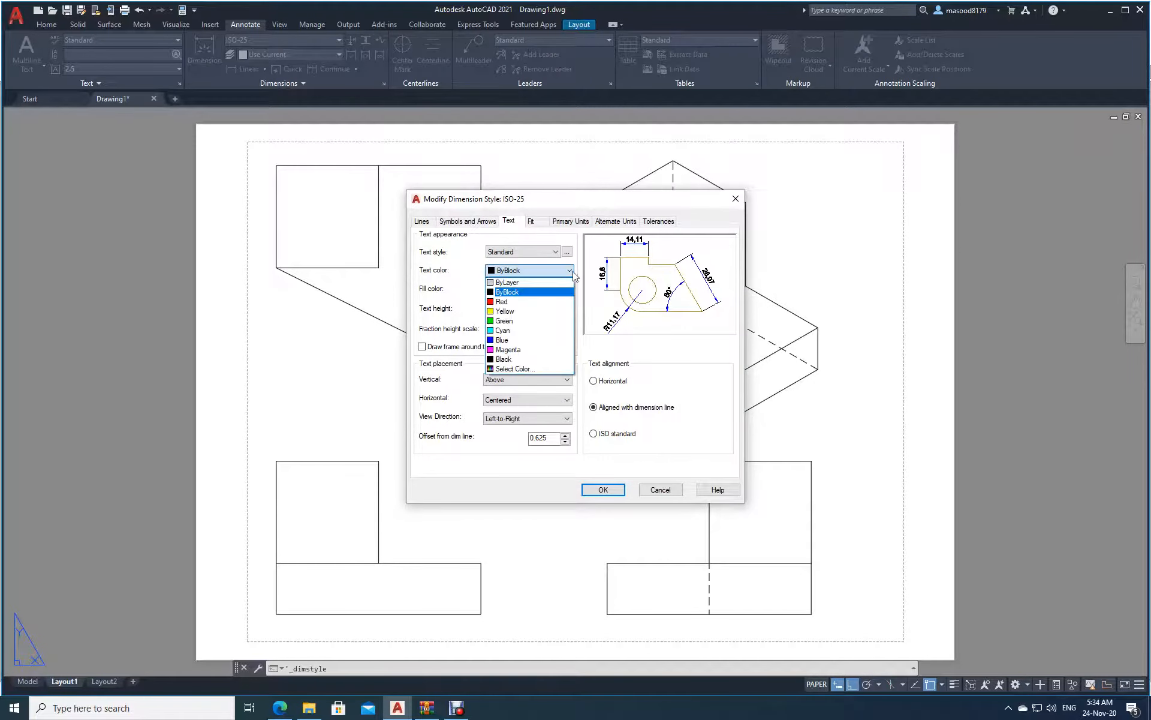
pyautogui.click(503, 358)
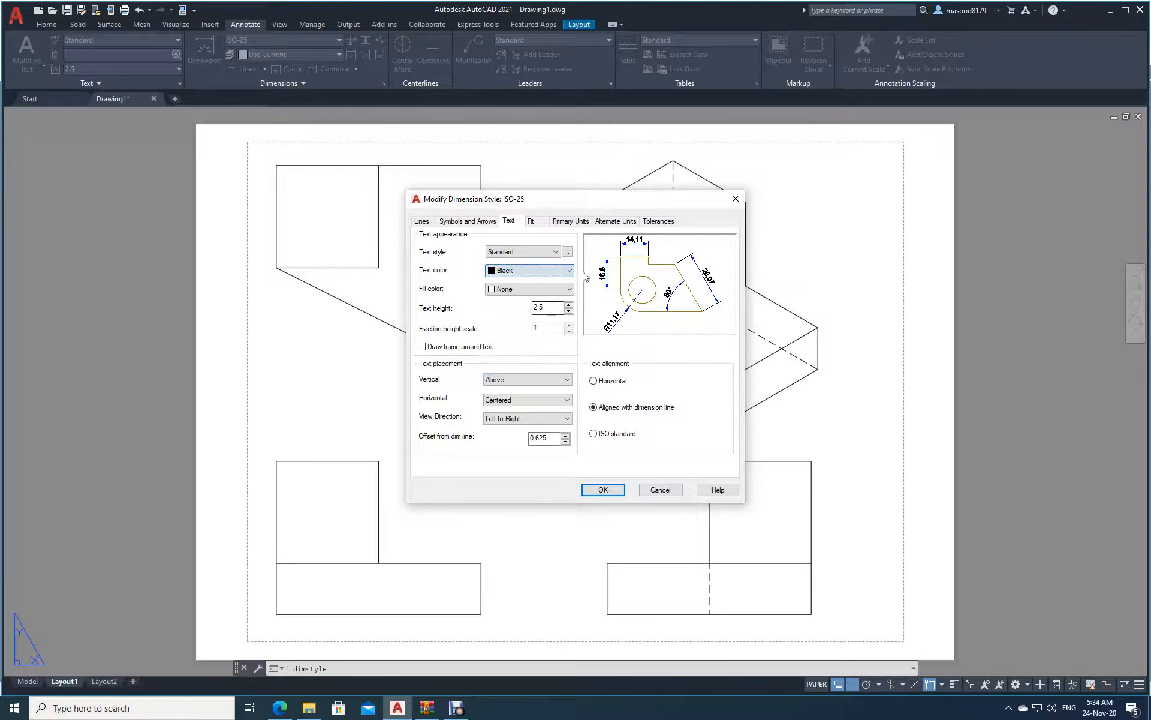
# Set the linear dimension precision of the ISO-25 style to 0, without decimal places
pyautogui.click(583, 224)
pyautogui.click(568, 264)
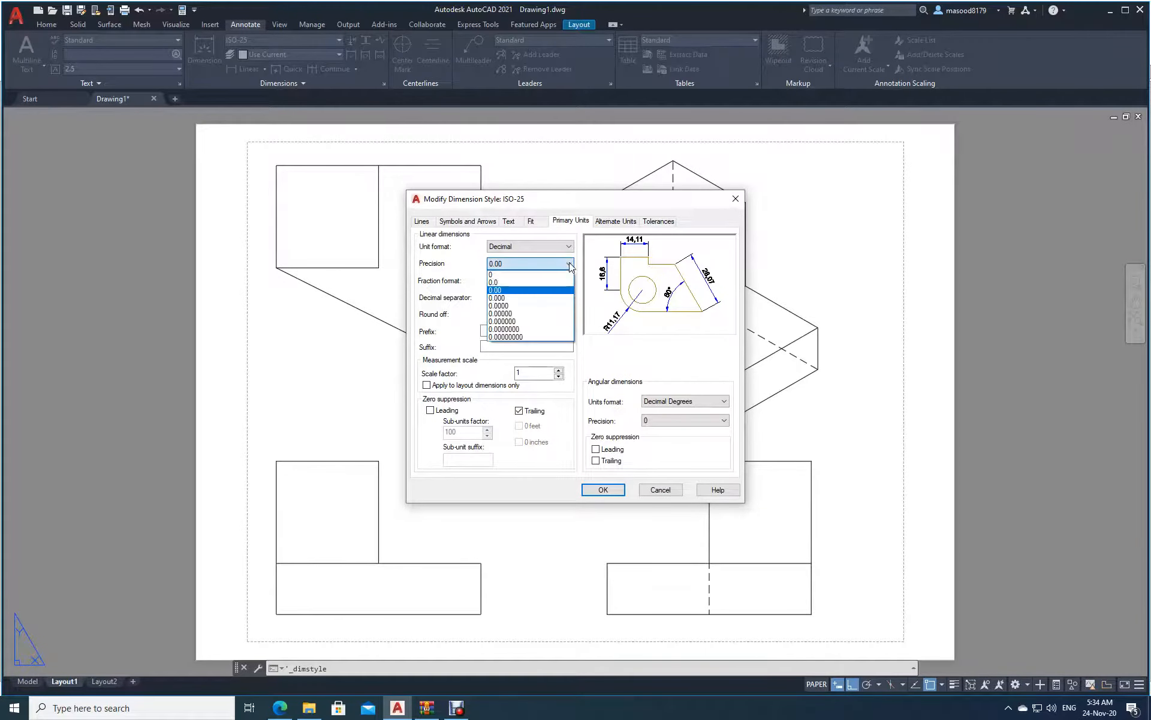
pyautogui.click(512, 276)
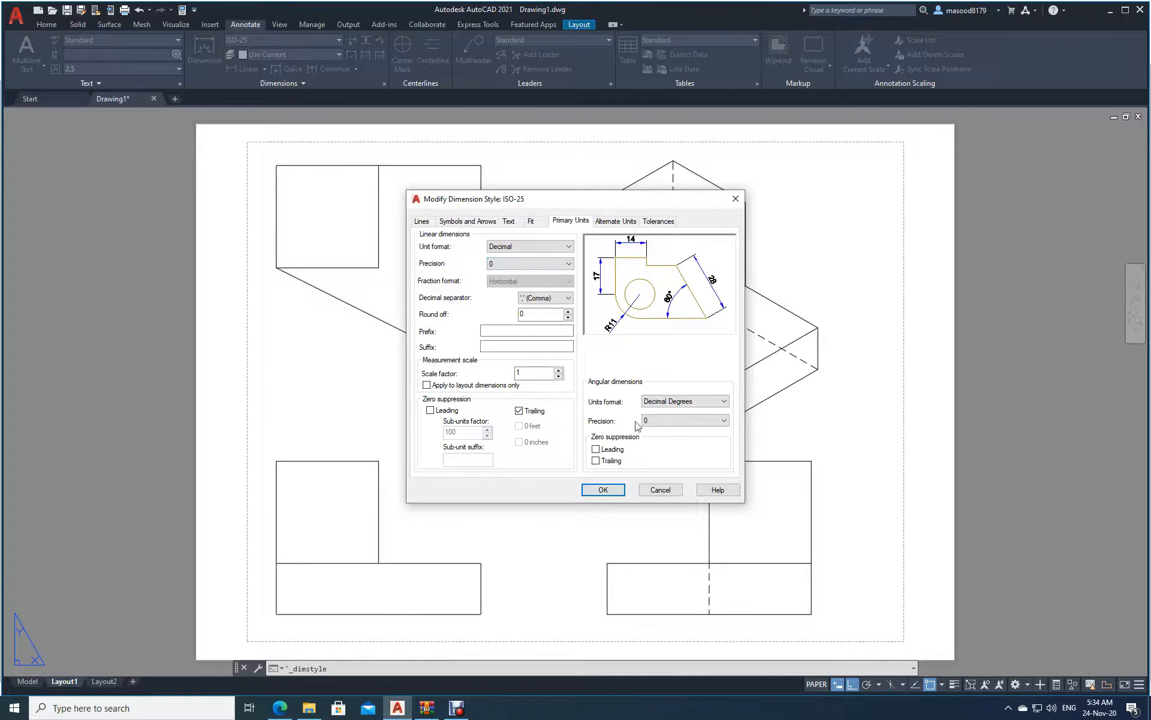
# Save the ISO-25 dimension style changes and dimension the top view's overall width above its upper edge
pyautogui.click(603, 490)
pyautogui.click(647, 444)
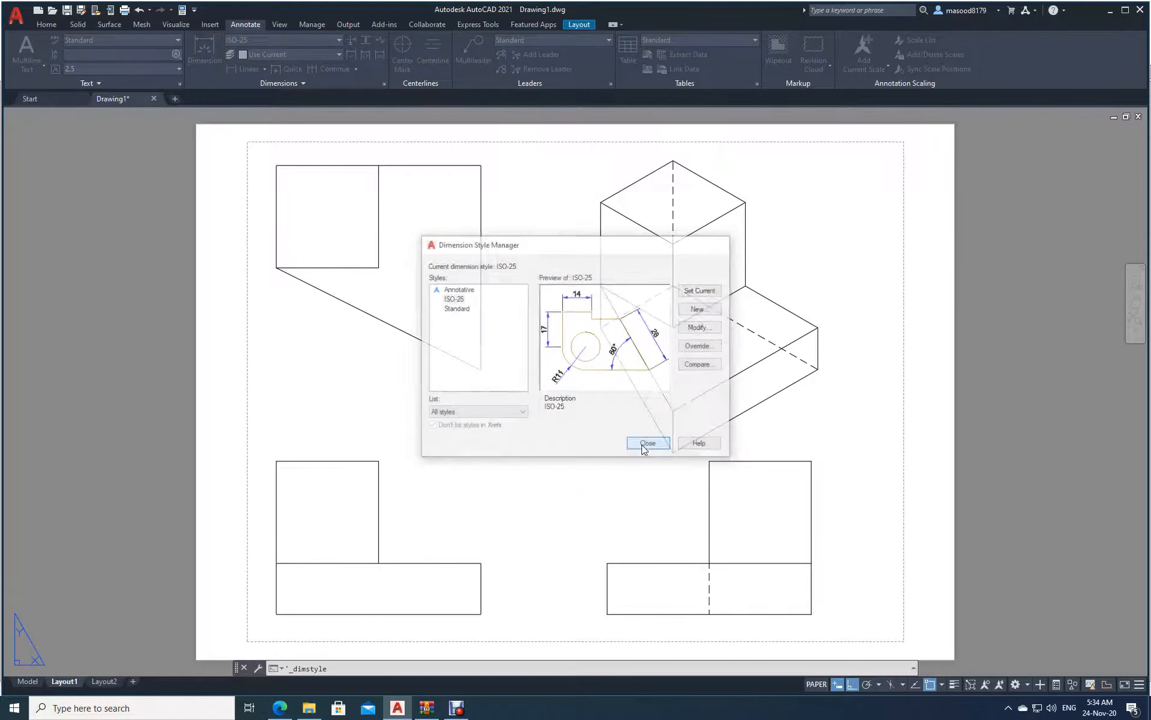
pyautogui.click(210, 40)
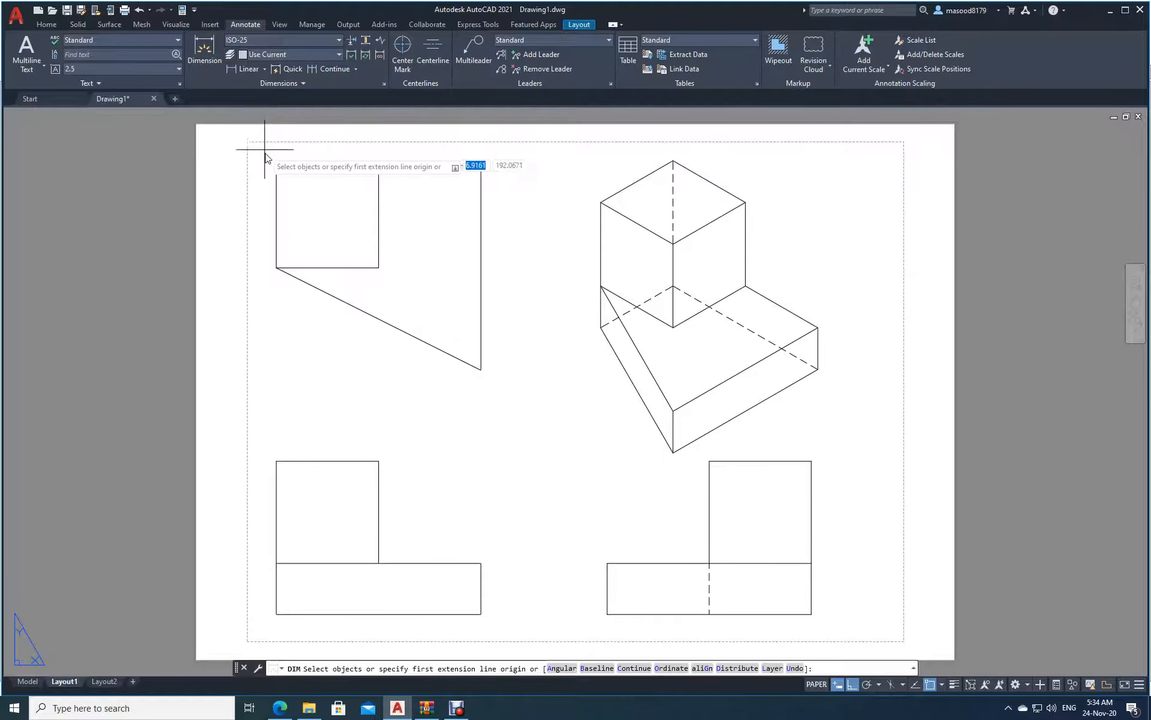
pyautogui.press('Return')
pyautogui.click(276, 165)
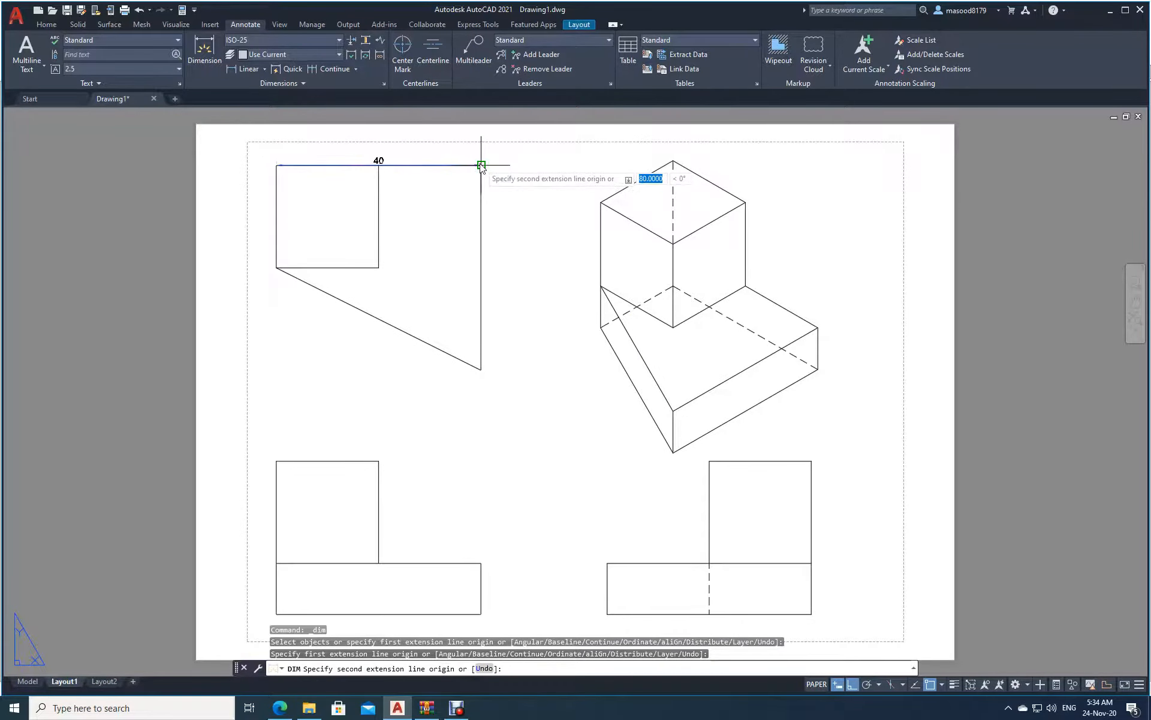
pyautogui.click(481, 165)
pyautogui.click(478, 156)
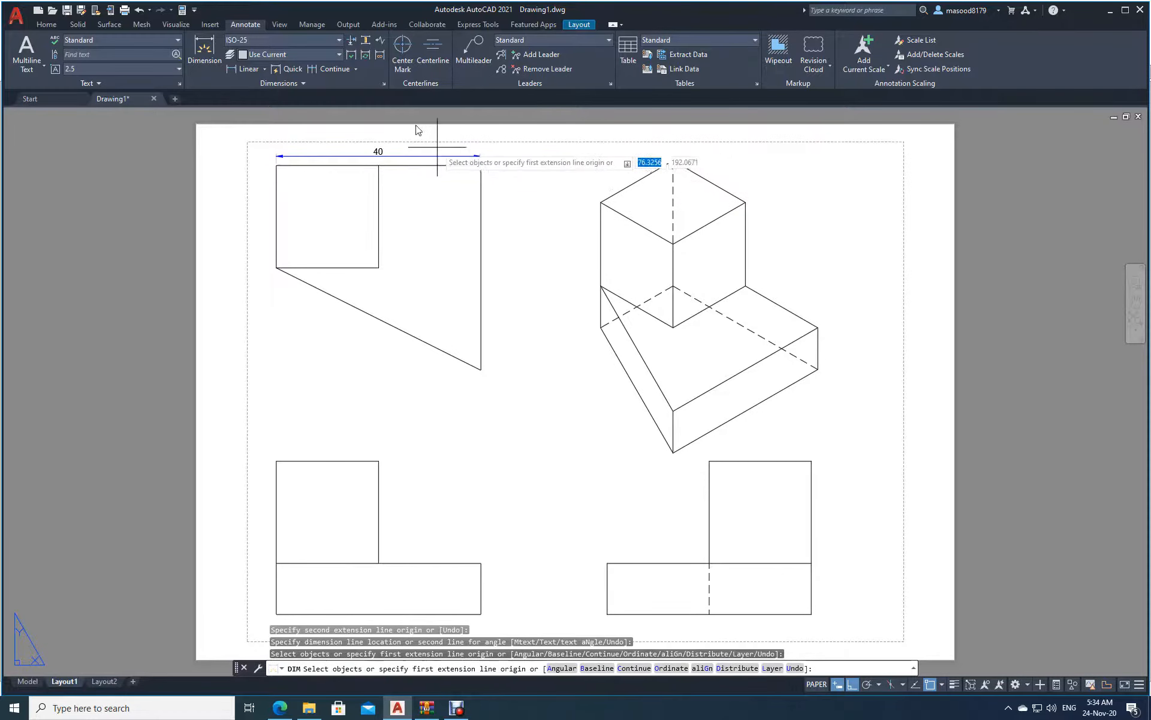
# Dimension the top view's full depth beside its right edge and the square's depth beside its left edge
pyautogui.click(481, 369)
pyautogui.click(481, 165)
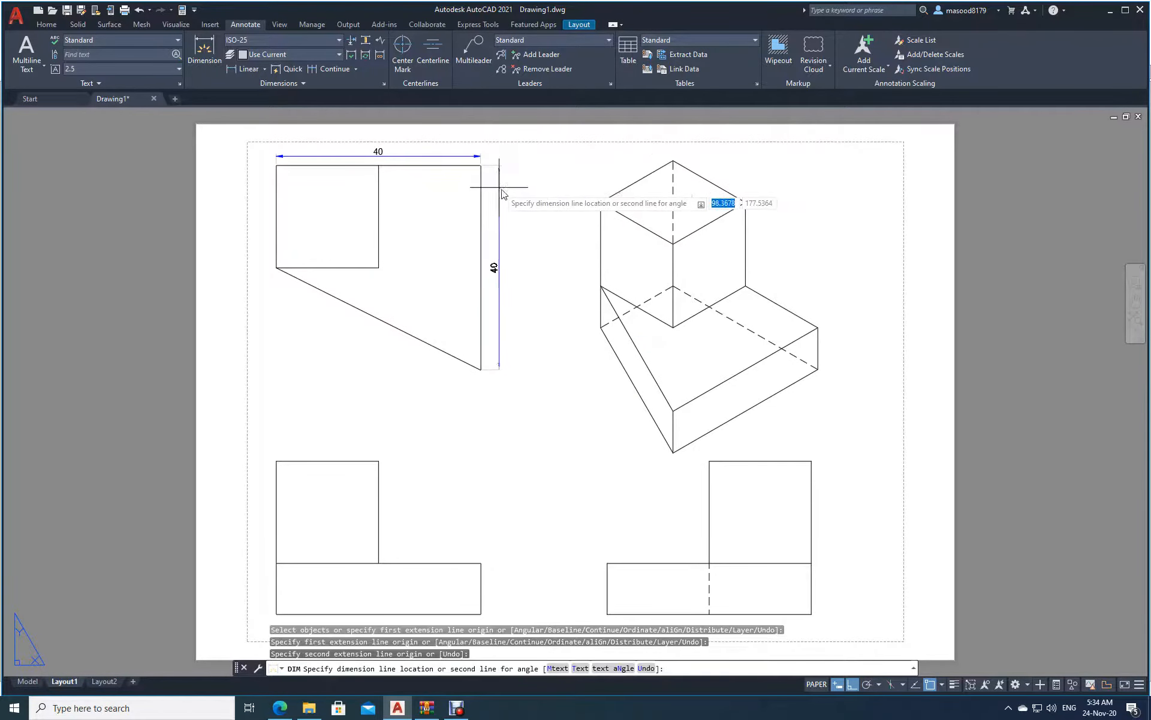
pyautogui.click(510, 183)
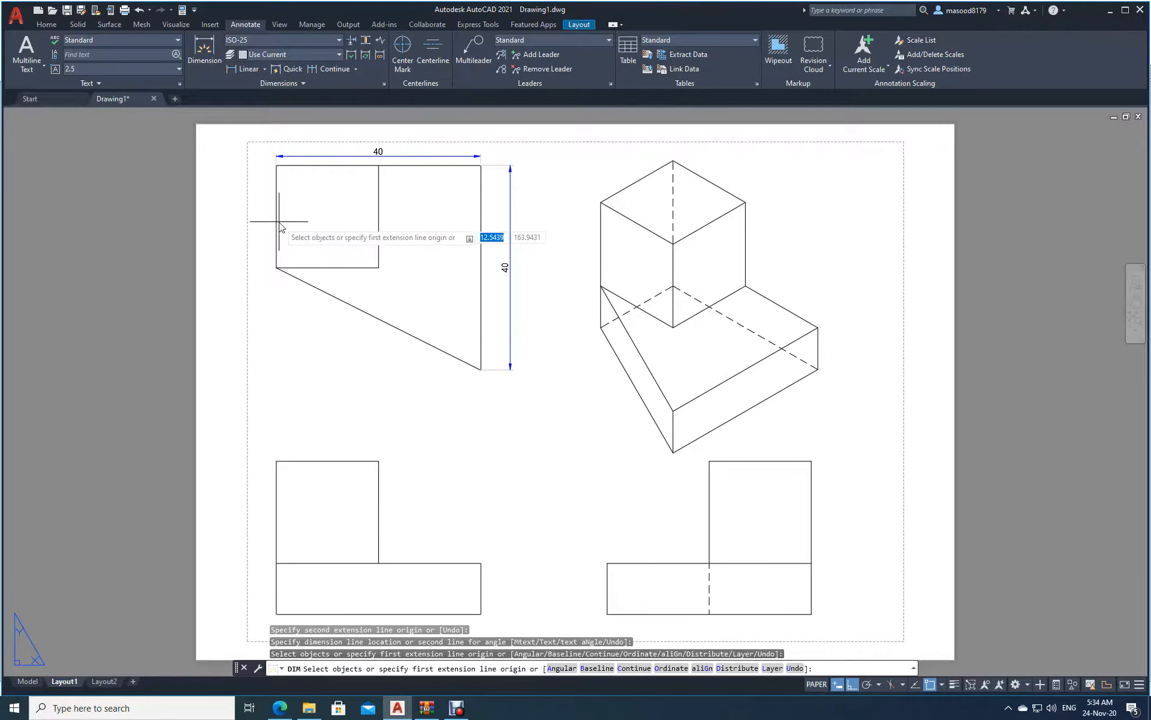
pyautogui.click(277, 267)
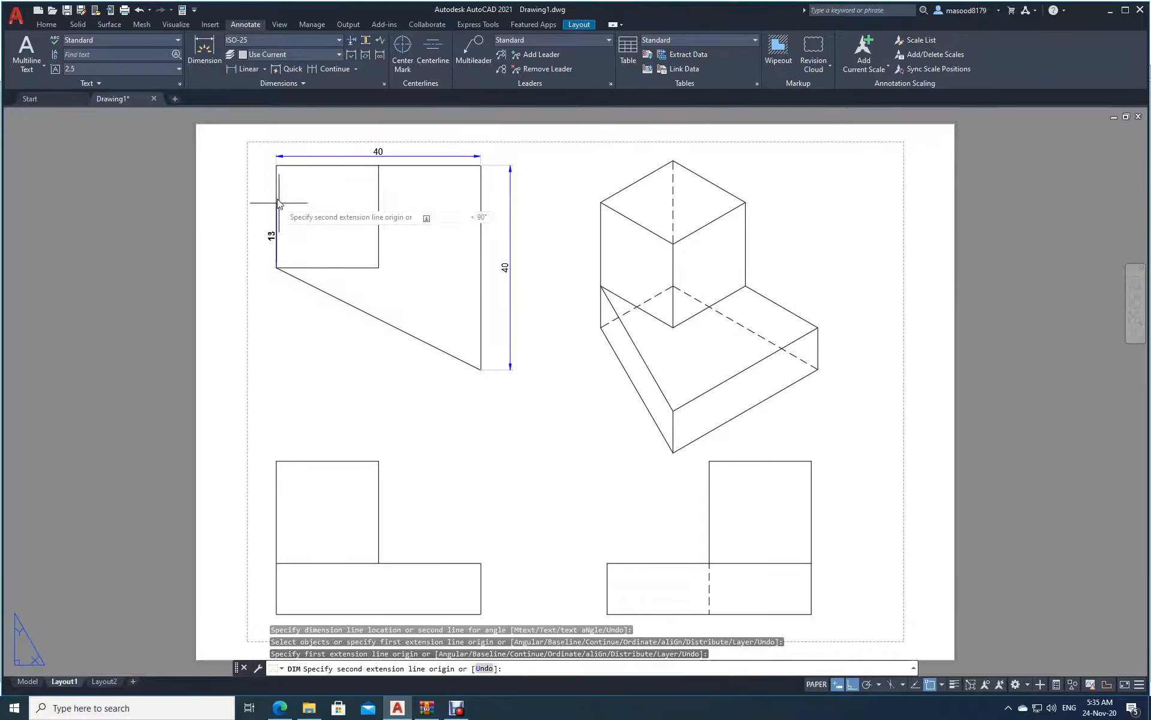
pyautogui.click(276, 165)
pyautogui.click(262, 174)
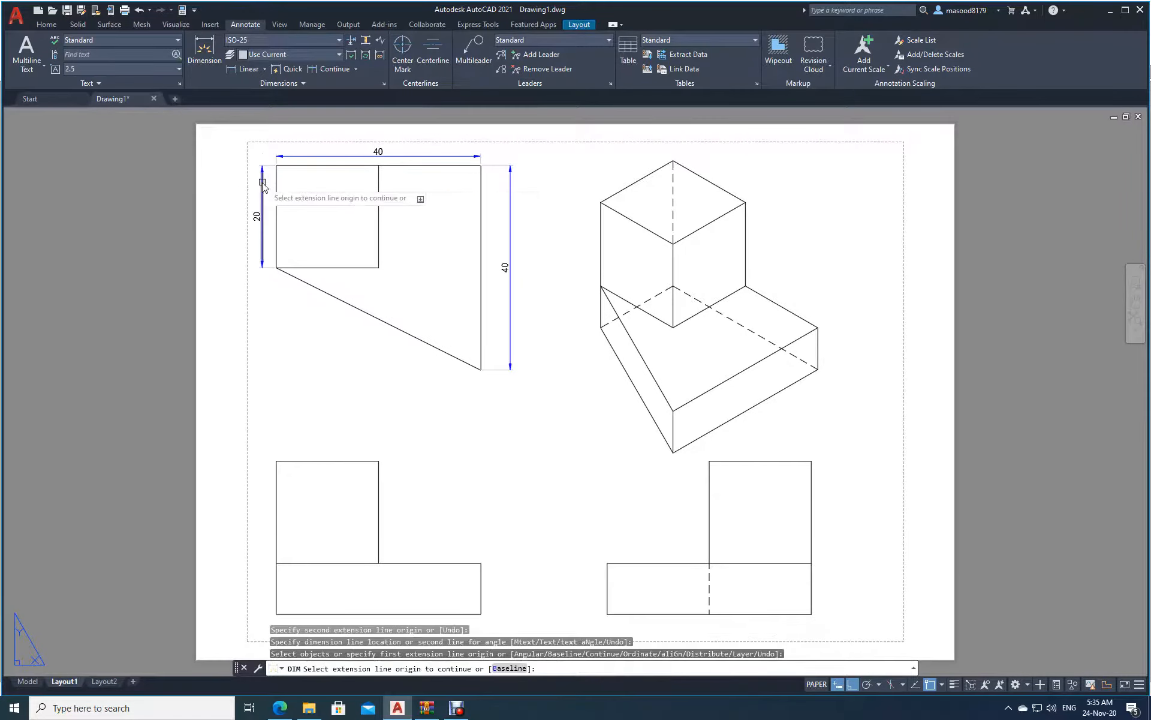
# Dimension the width of the square in the top view, placing the dimension line inside the square
pyautogui.click(208, 42)
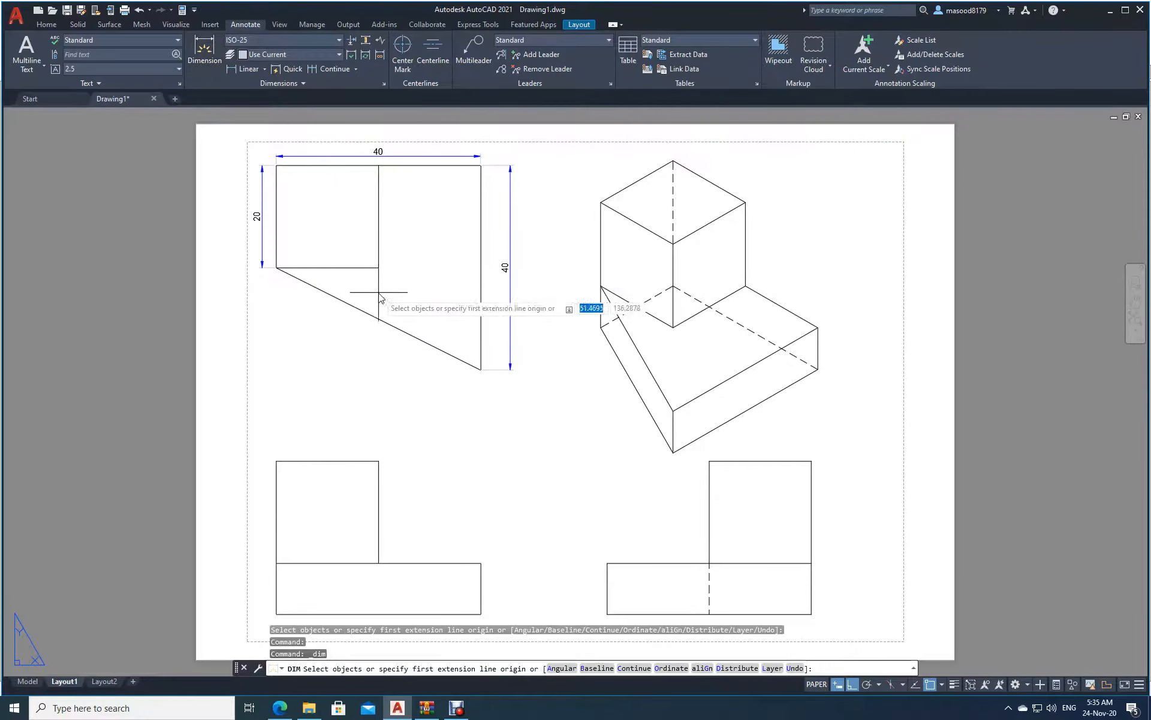
pyautogui.click(379, 268)
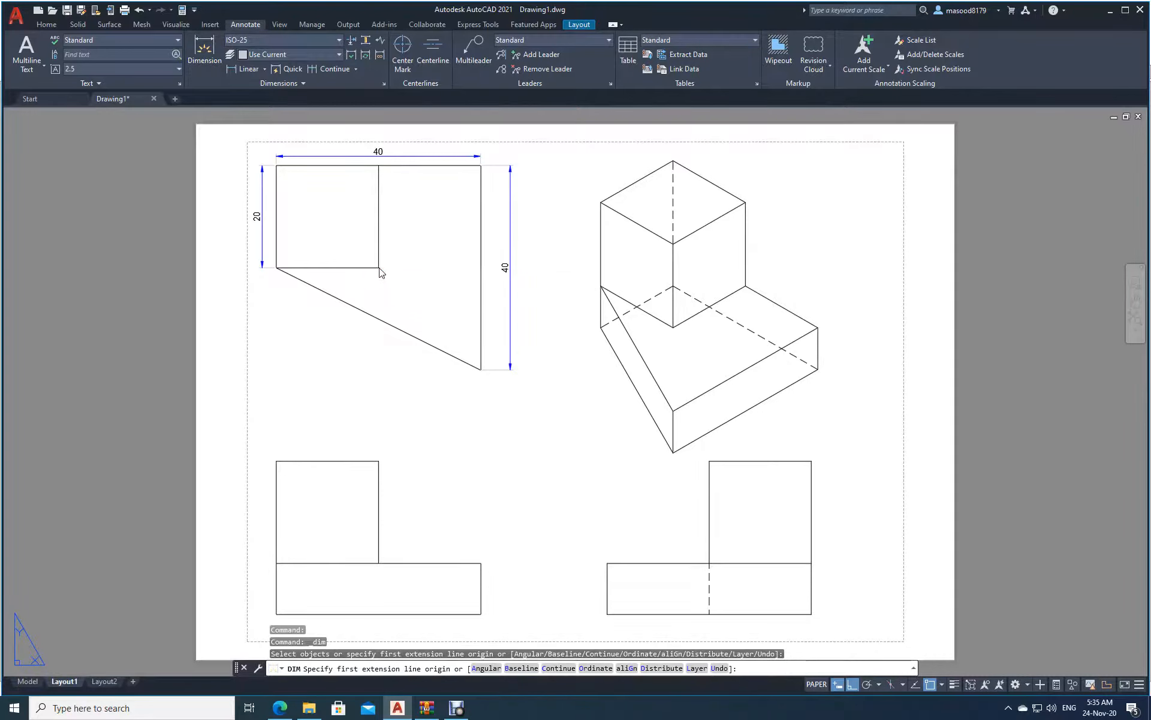
pyautogui.click(276, 267)
pyautogui.click(300, 245)
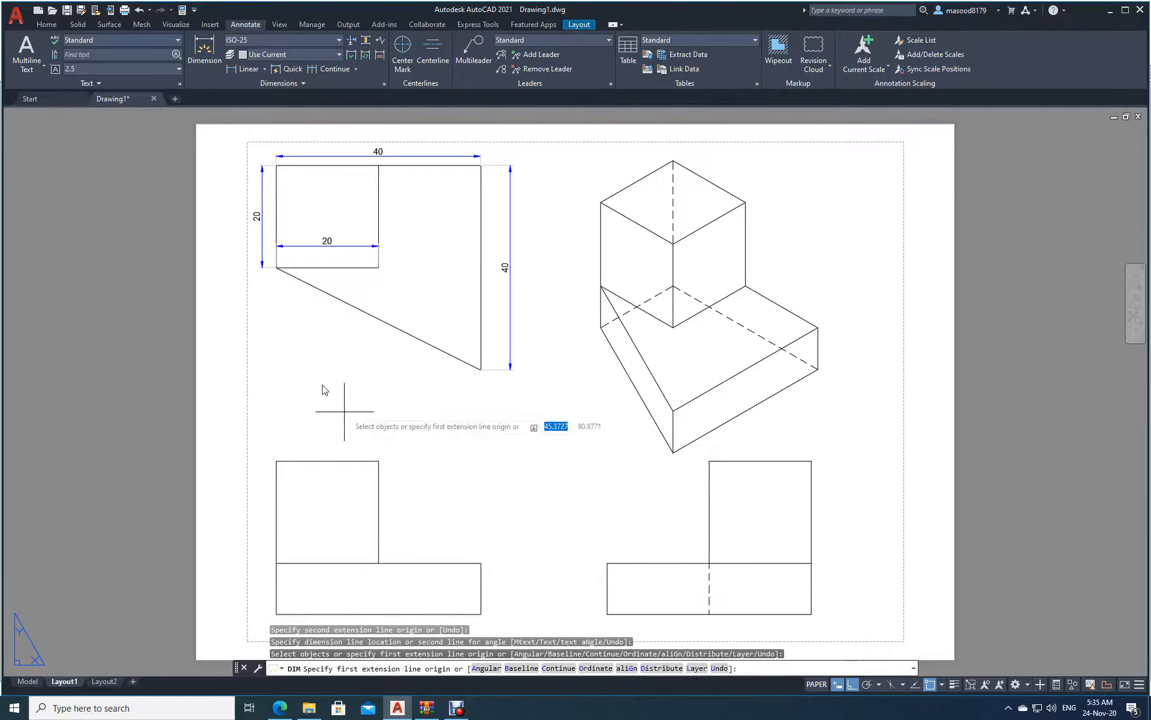
# Dimension the base height on the front view's left side and continue the dimension up to the top of the upper block
pyautogui.click(201, 48)
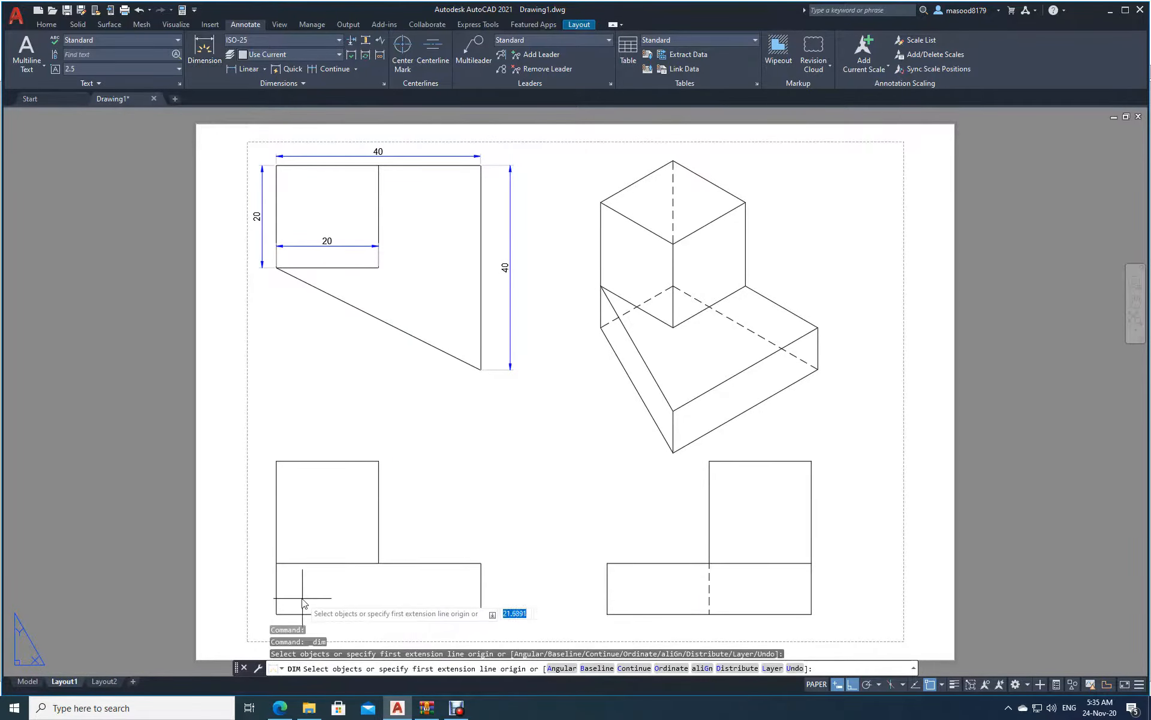
pyautogui.click(276, 614)
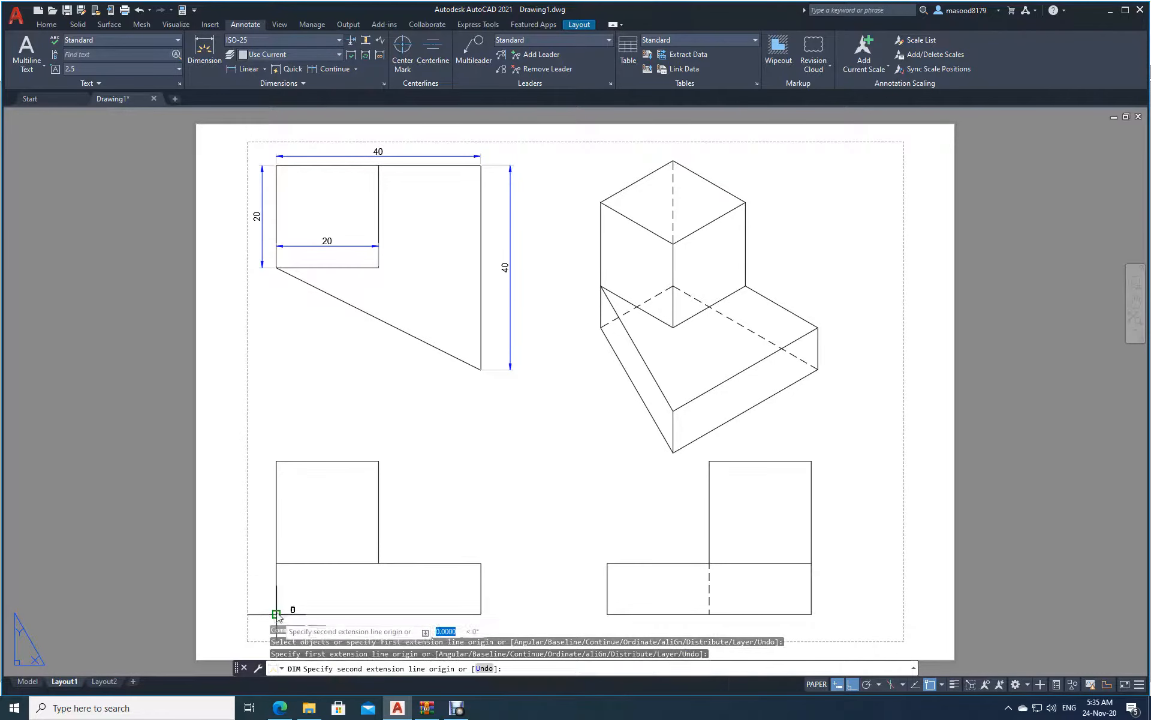
pyautogui.click(276, 564)
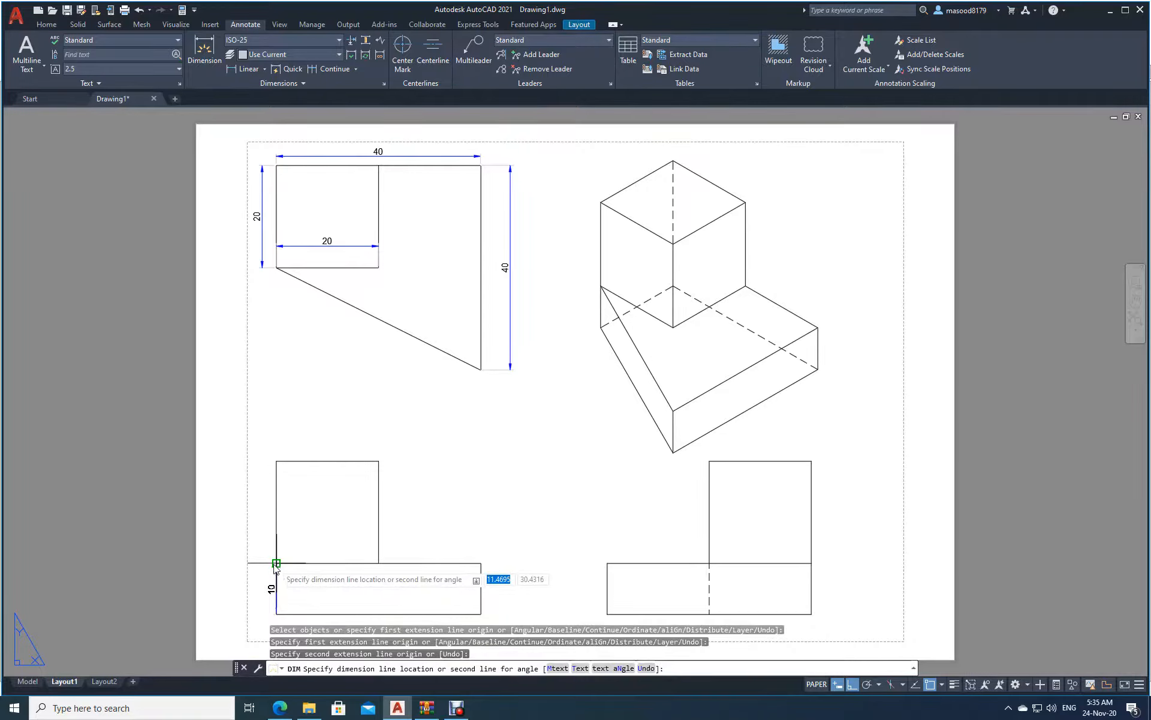
pyautogui.click(263, 564)
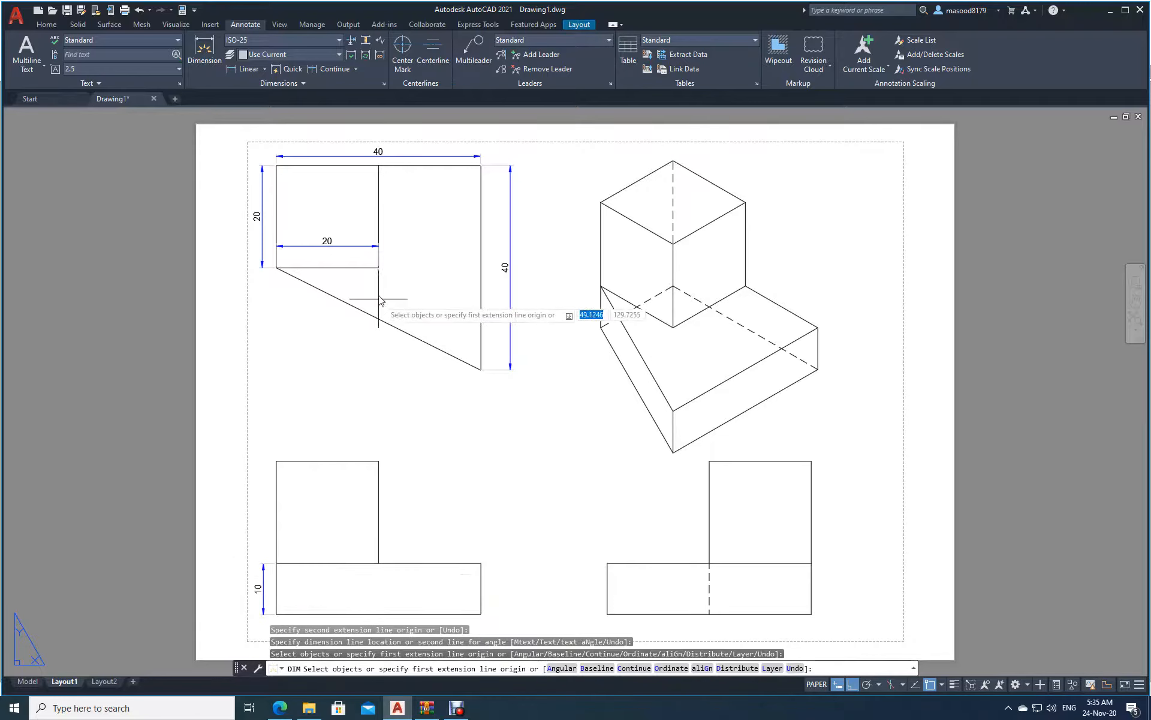
pyautogui.click(322, 68)
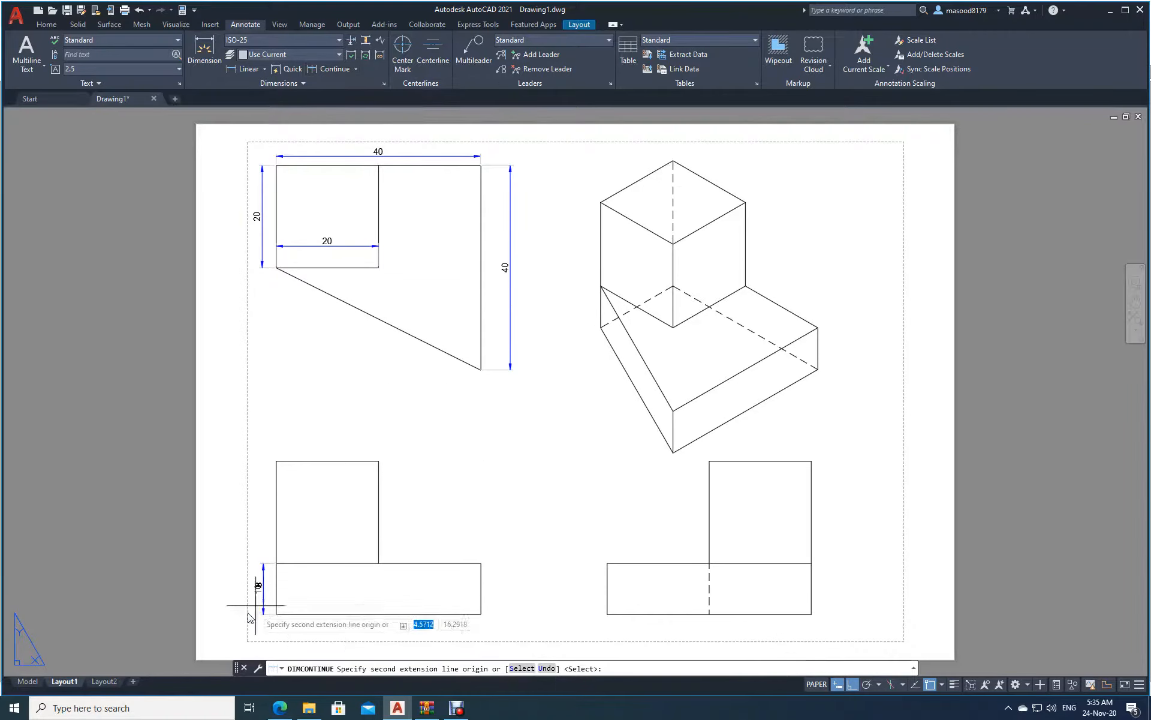
pyautogui.click(276, 461)
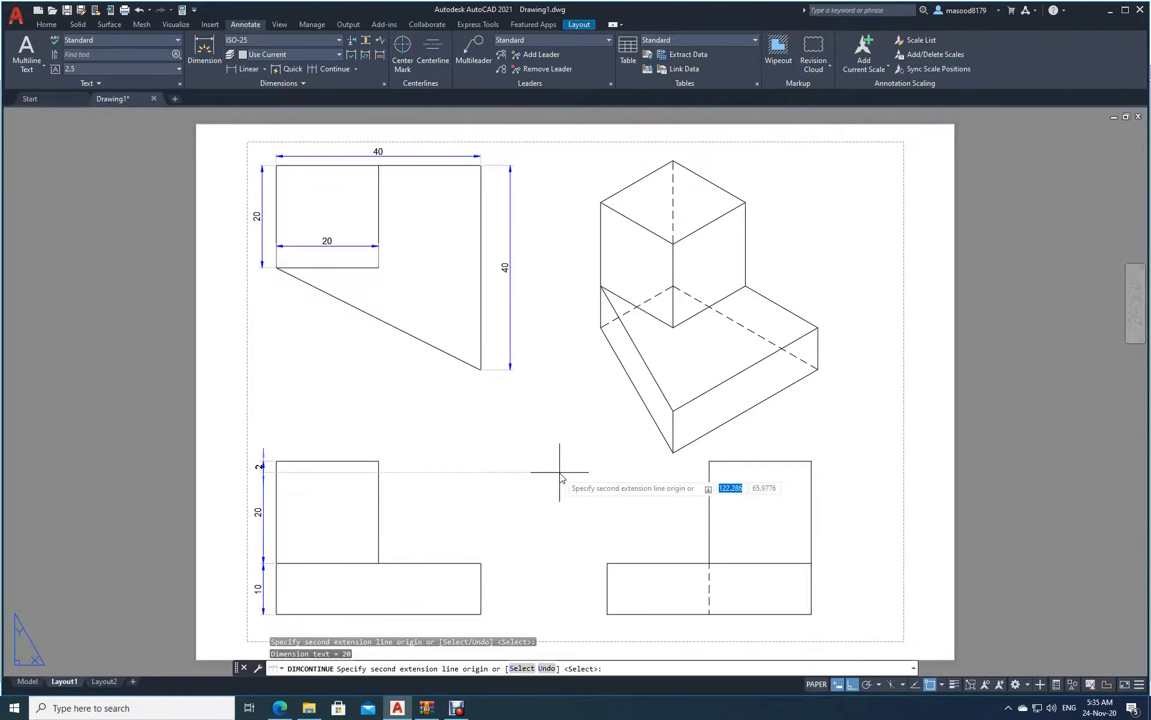
pyautogui.press('Escape')
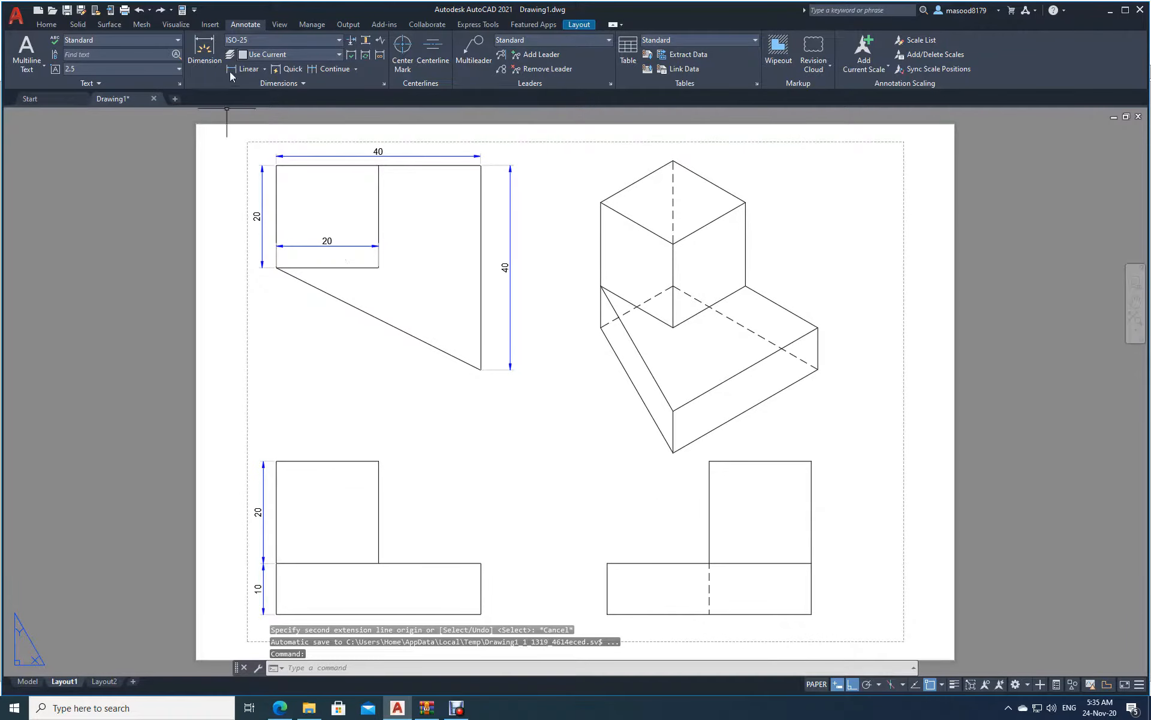
# Dimension the front view's overall width, placing the dimension line inside the base
pyautogui.click(204, 48)
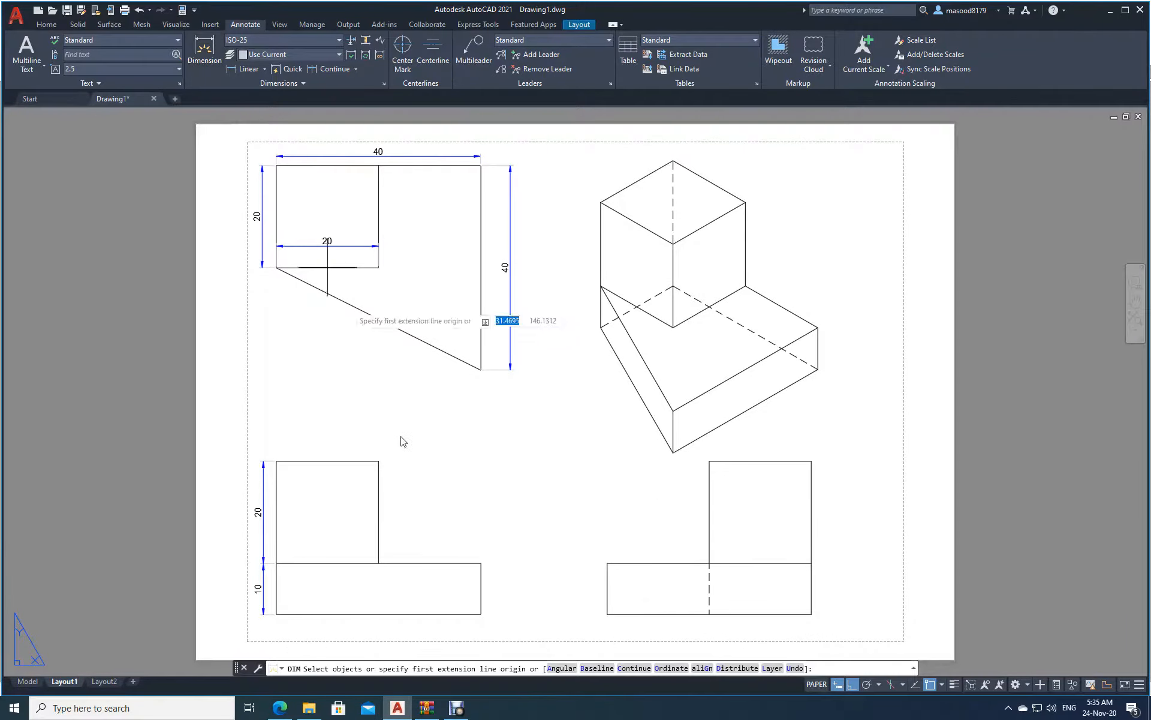
pyautogui.click(481, 614)
pyautogui.click(276, 614)
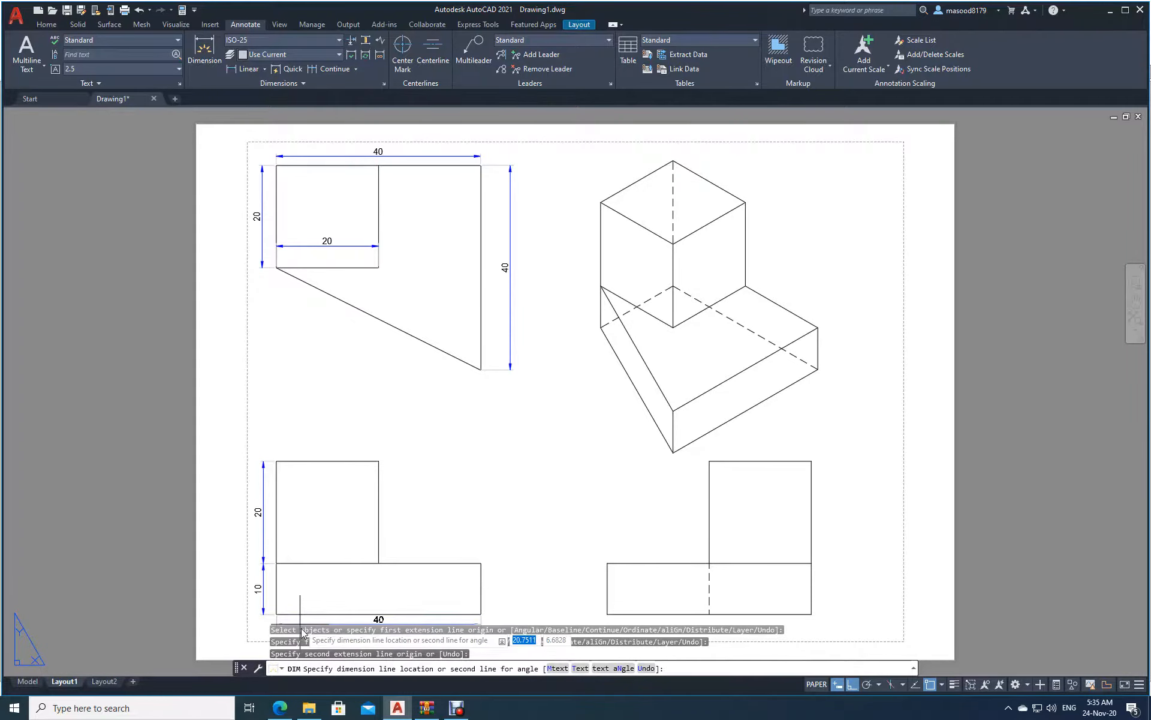
pyautogui.scroll(-2, 405, 623)
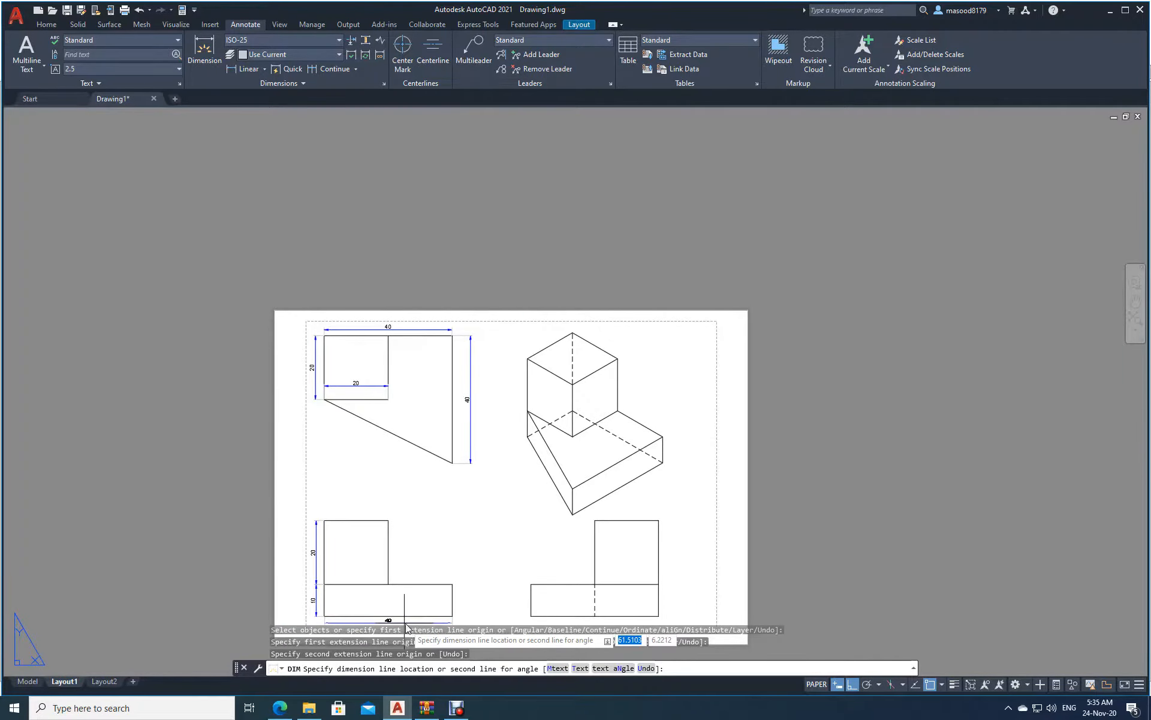
pyautogui.click(397, 604)
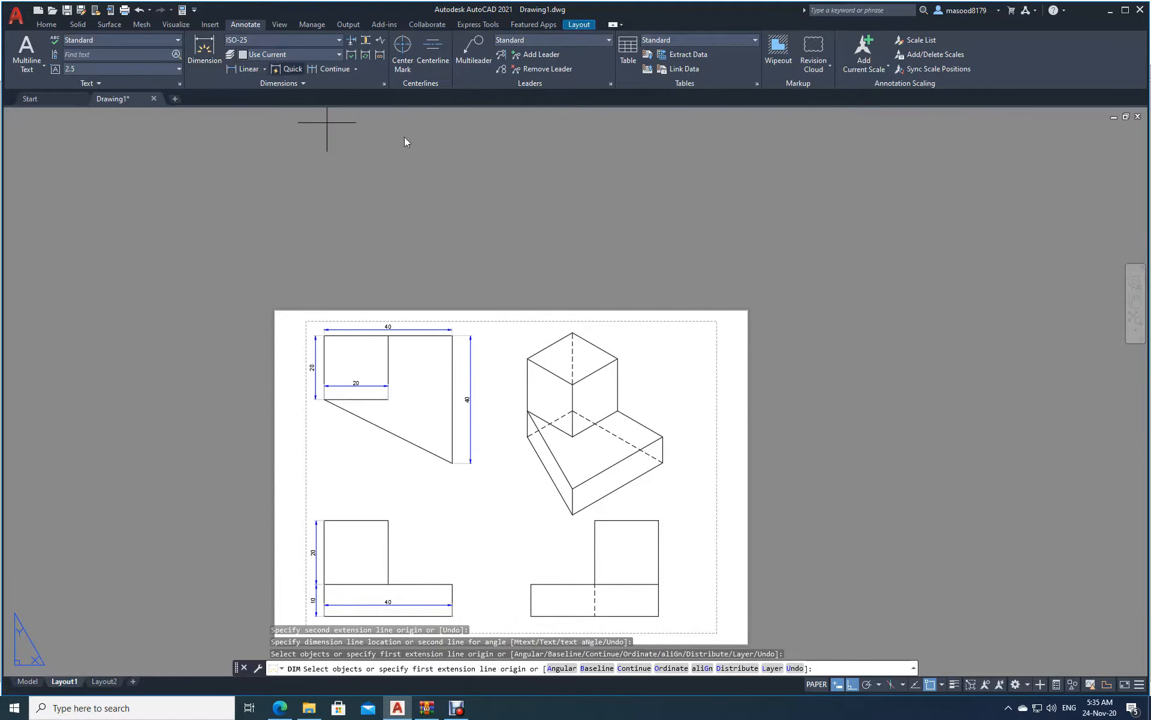
# Dimension the side view's overall height along its right side
pyautogui.click(205, 53)
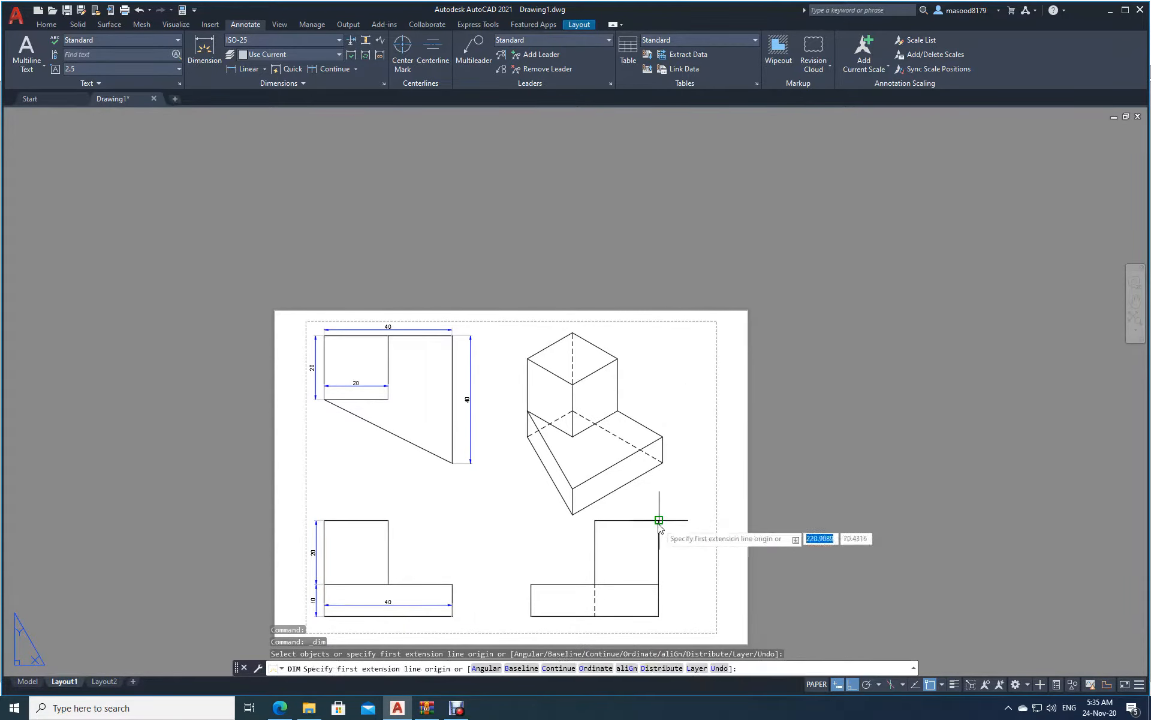
pyautogui.click(659, 520)
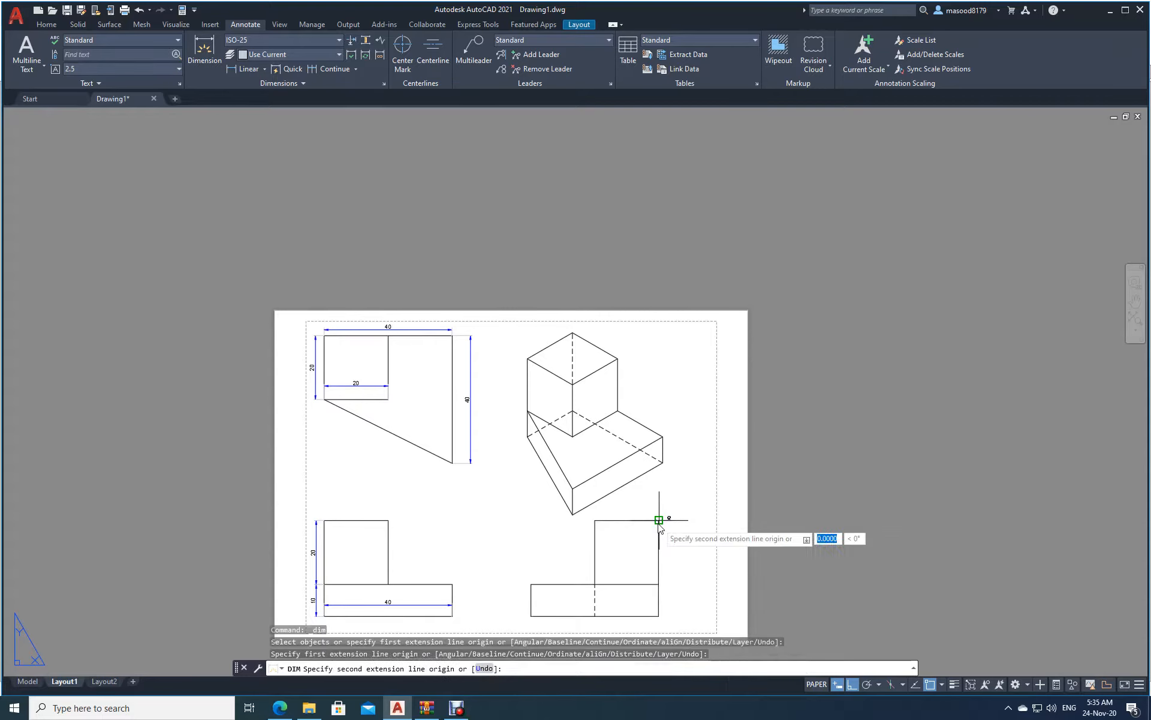
pyautogui.click(659, 616)
pyautogui.click(679, 604)
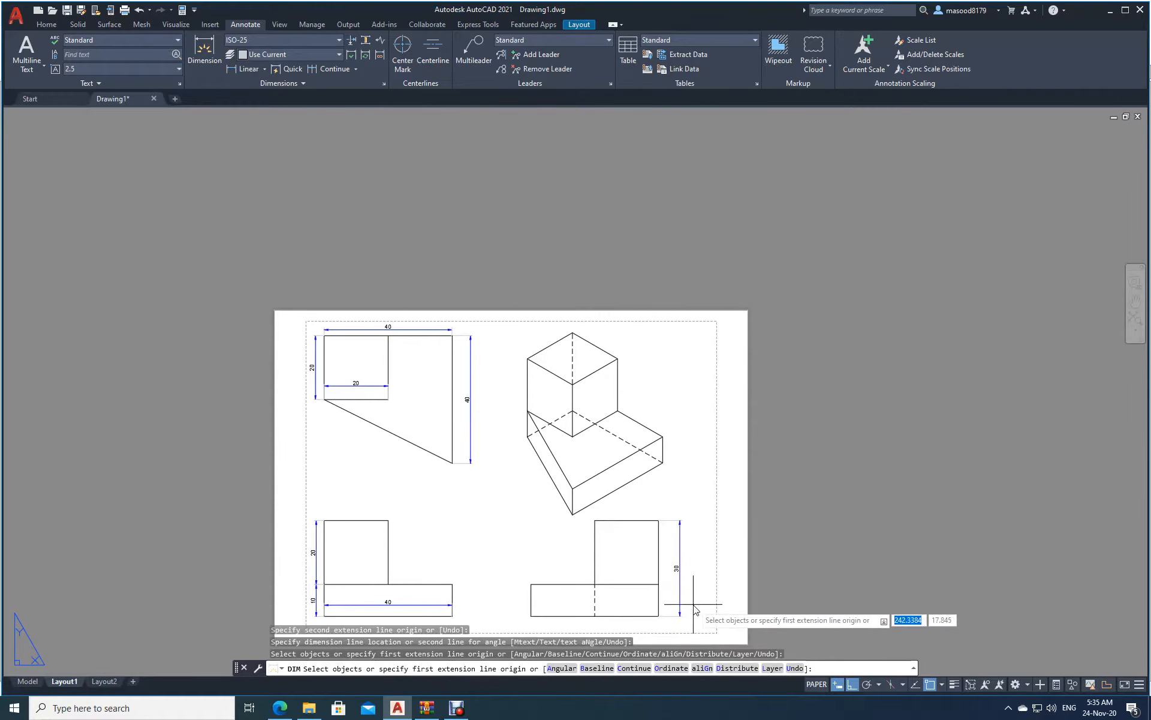
# Dimension the width of the side view's upper block above its top edge
pyautogui.scroll(2, 694, 604)
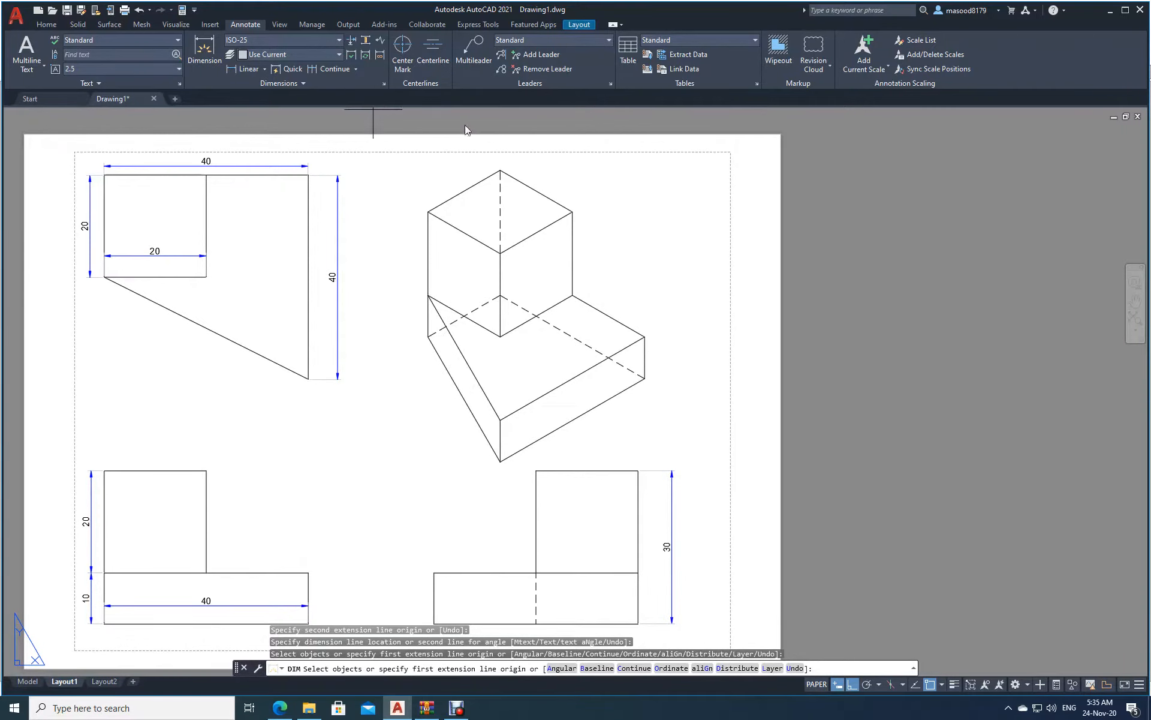
pyautogui.click(204, 45)
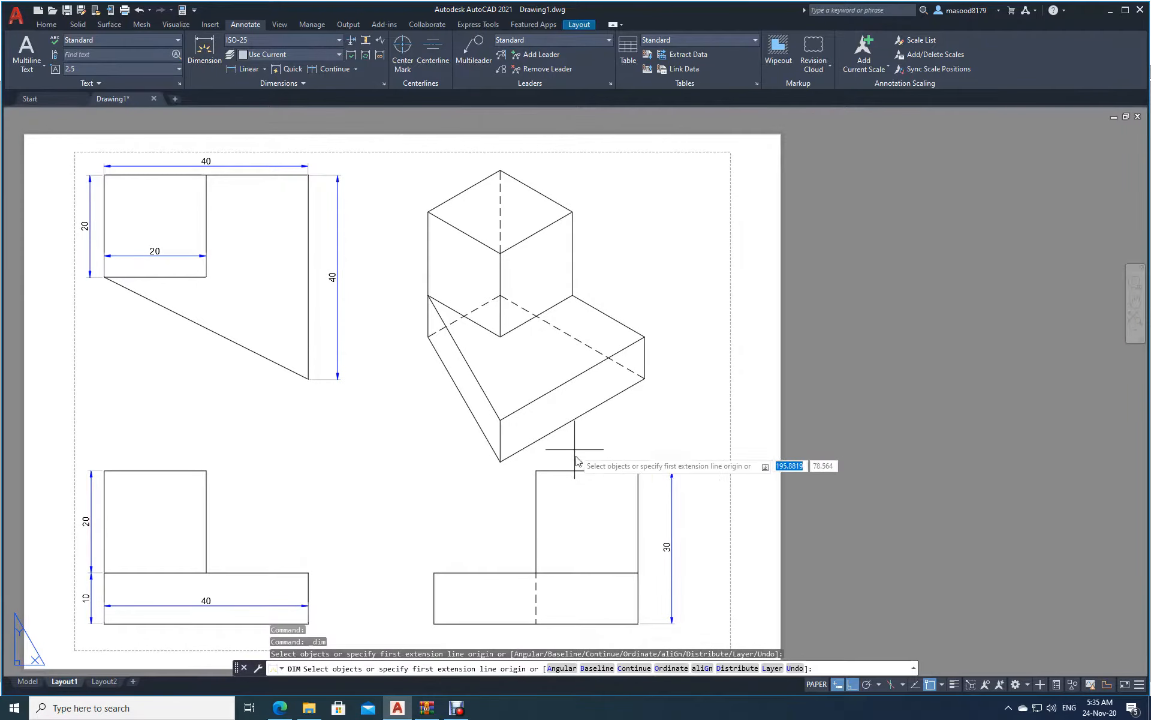
pyautogui.click(636, 470)
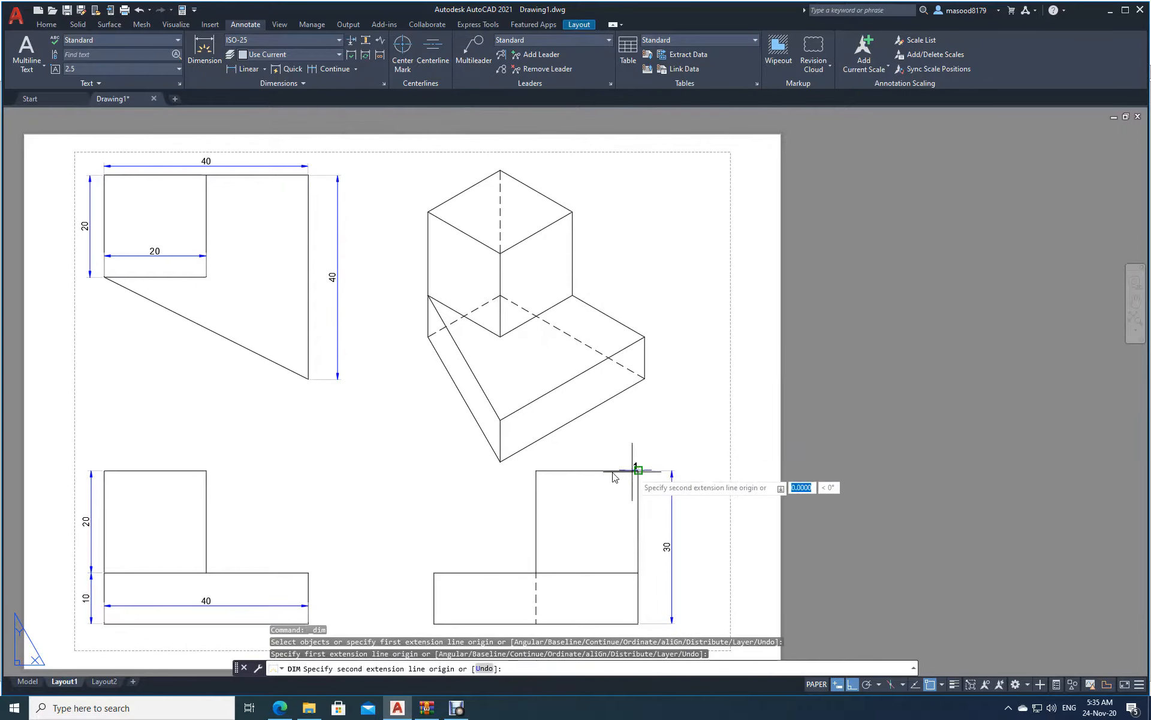
pyautogui.click(543, 472)
pyautogui.click(543, 460)
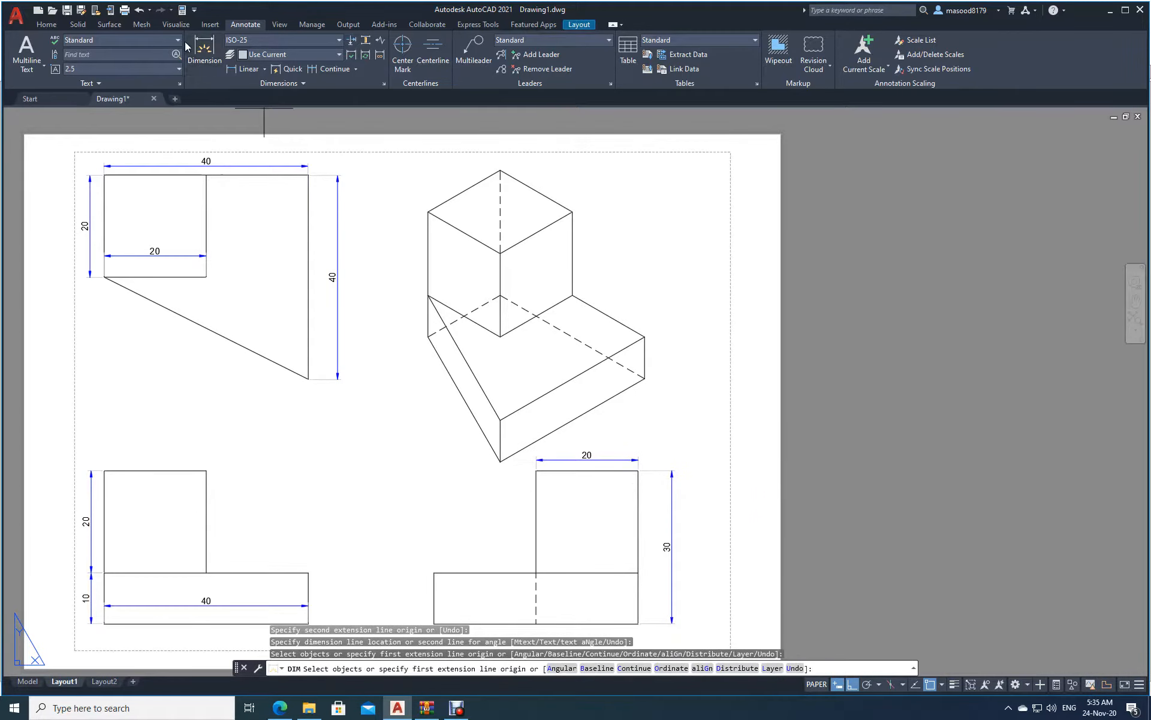
# Dimension the heights of the base and of the upper block on the left side of the side view
pyautogui.click(204, 51)
pyautogui.click(434, 572)
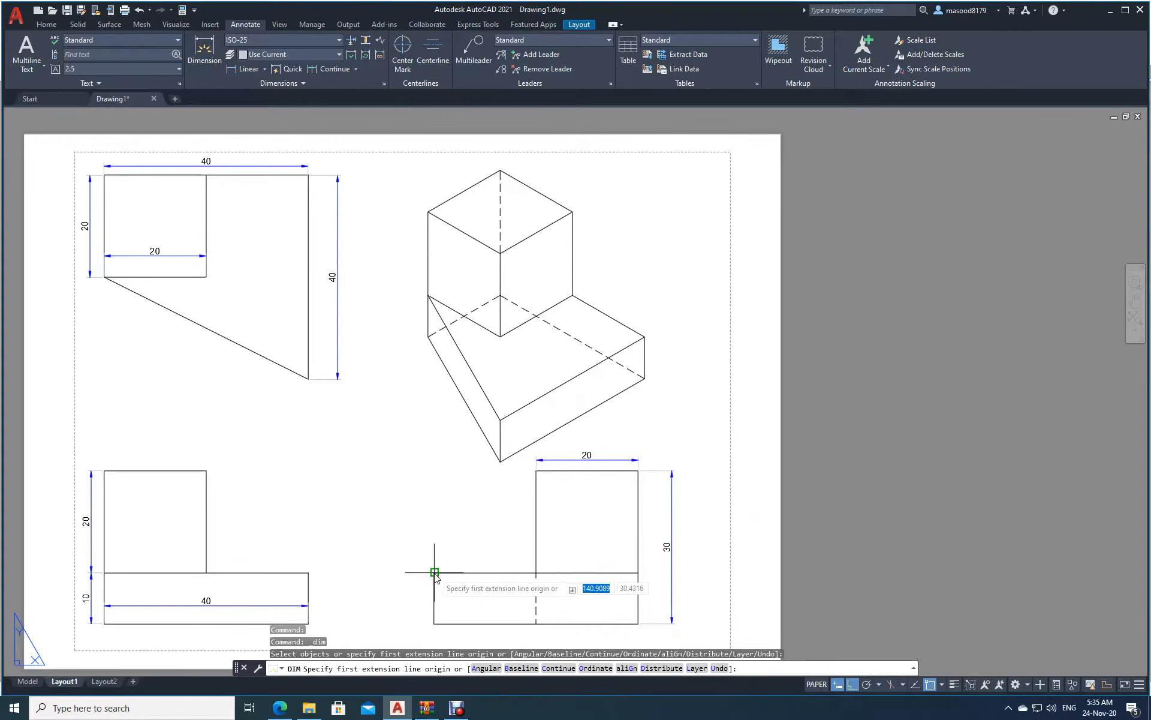
pyautogui.click(434, 623)
pyautogui.click(418, 602)
pyautogui.click(210, 44)
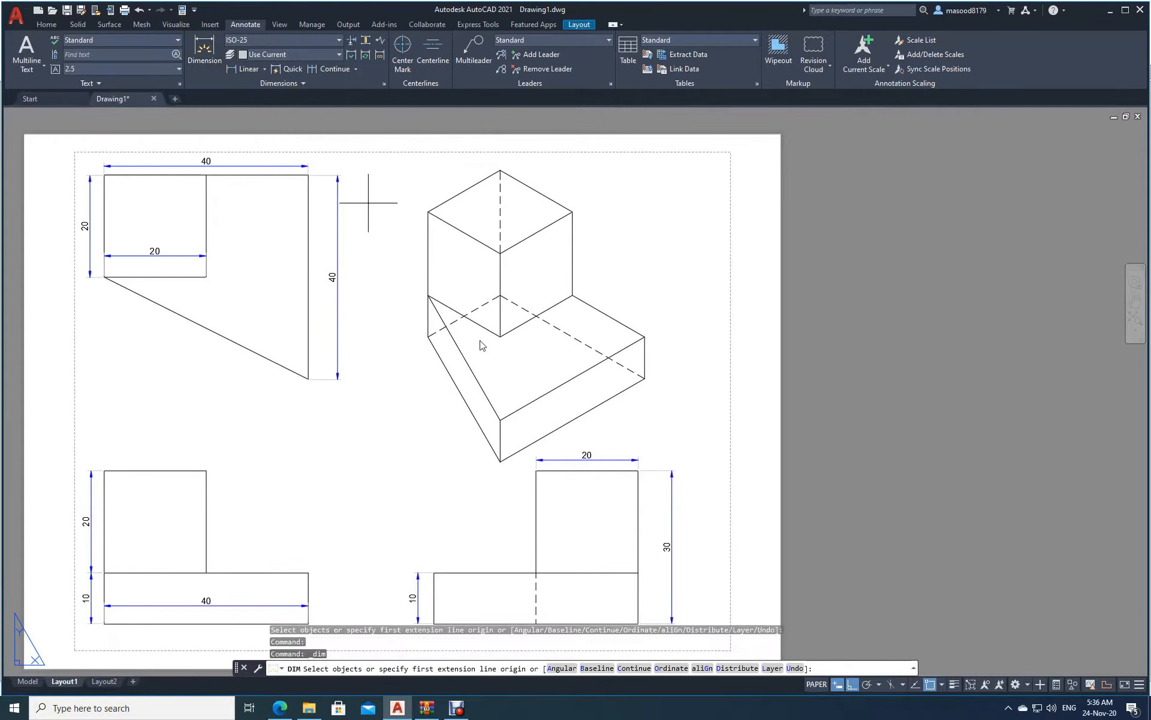
pyautogui.click(536, 572)
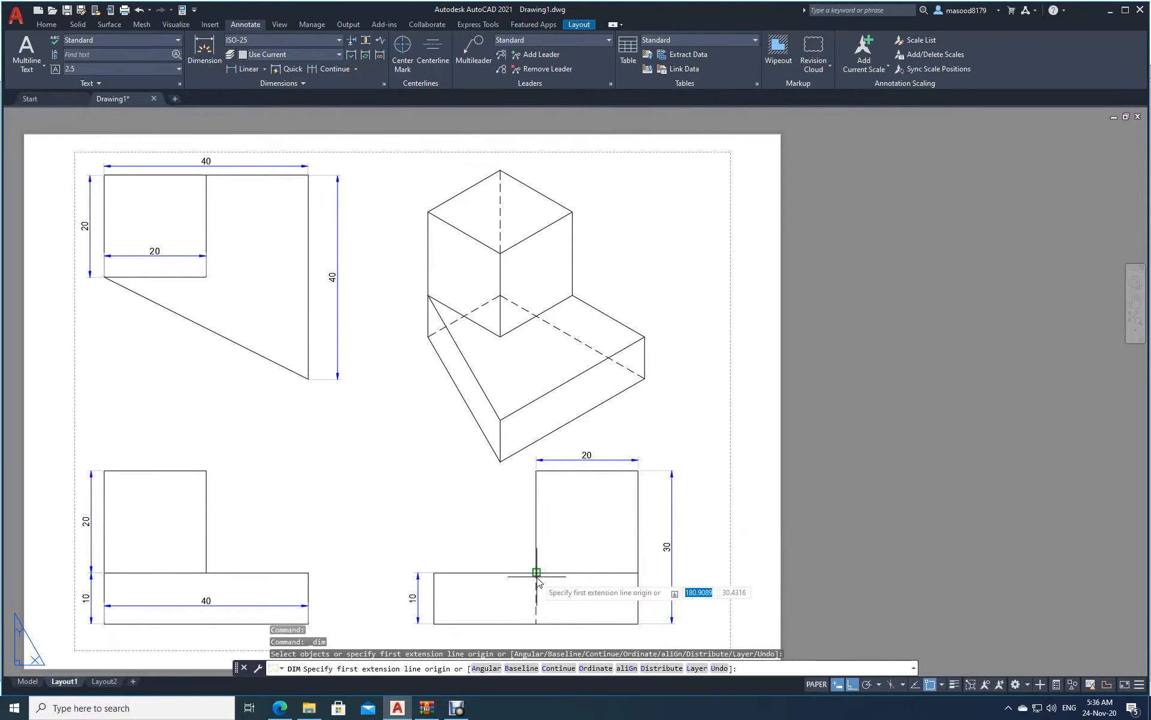
pyautogui.click(536, 471)
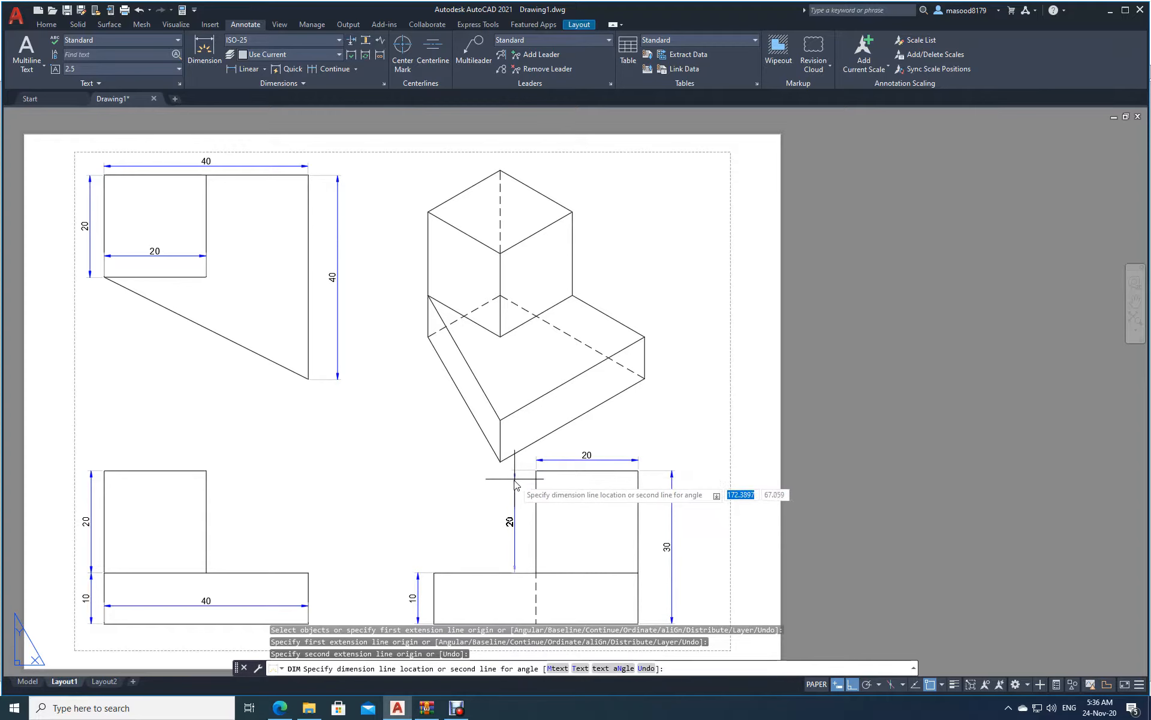
pyautogui.click(515, 484)
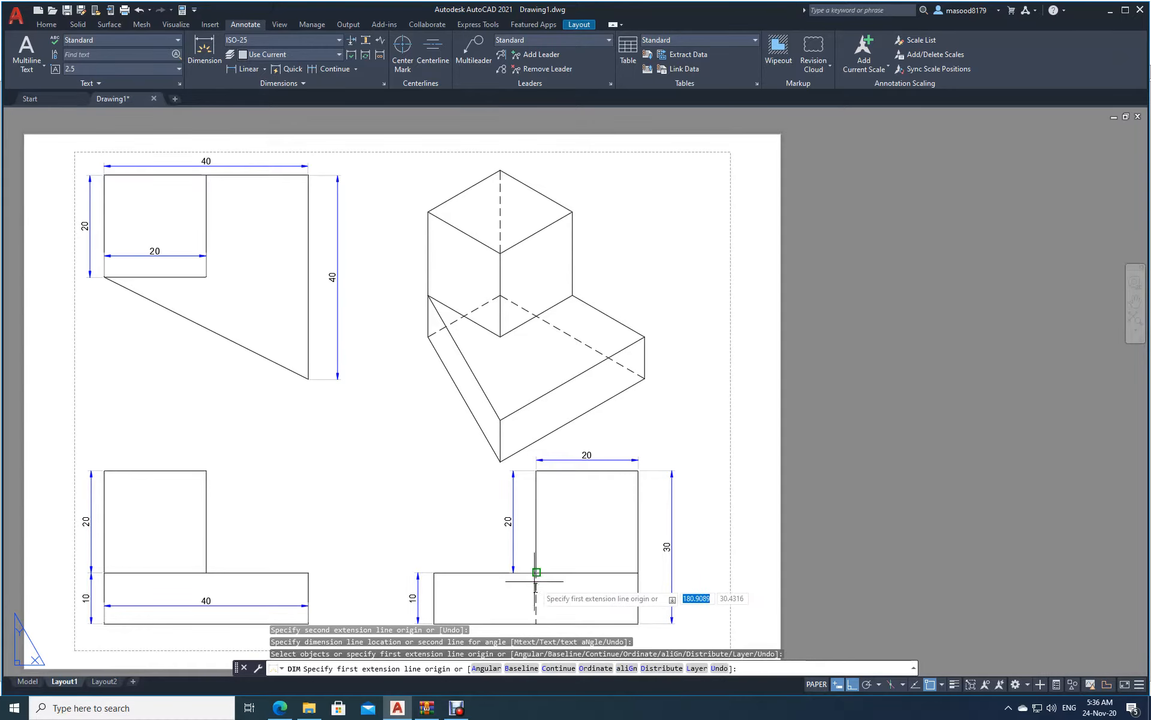
pyautogui.click(427, 318)
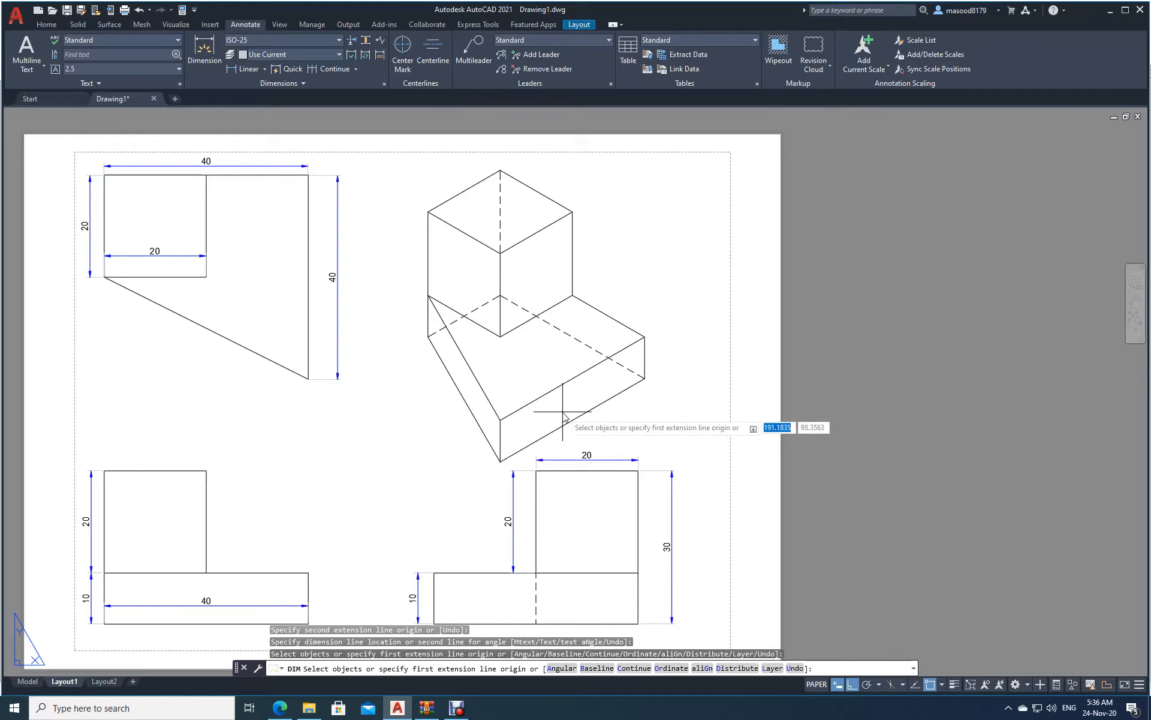
pyautogui.click(500, 336)
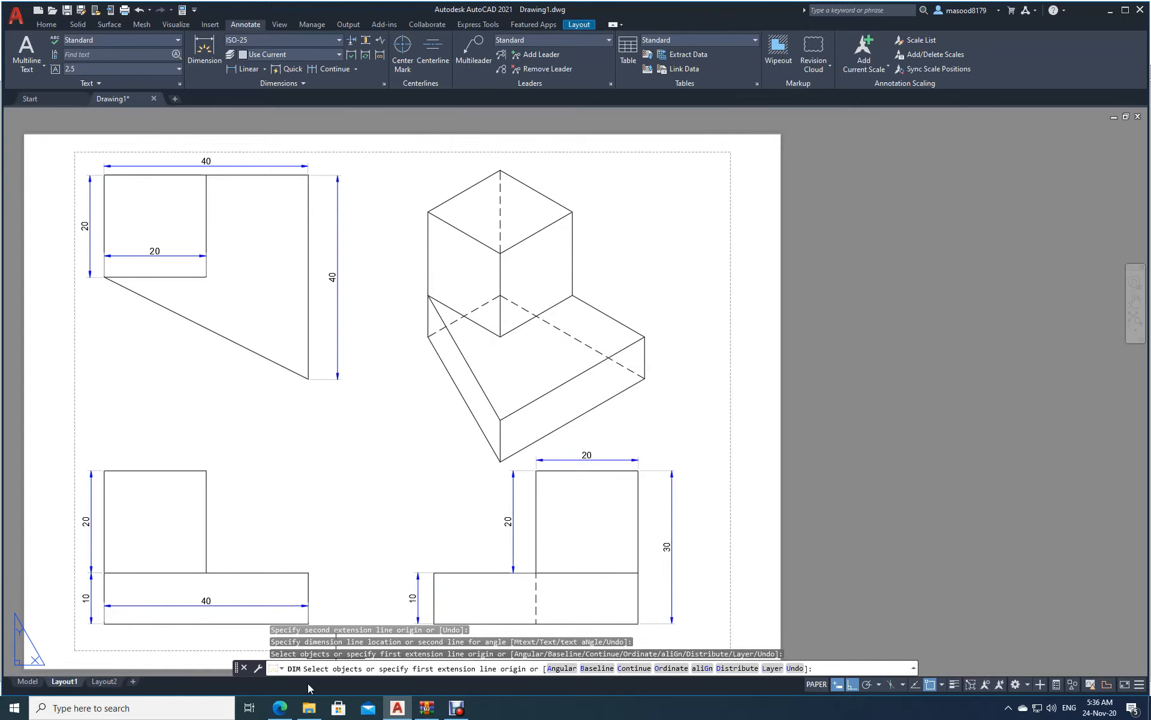
pyautogui.click(457, 707)
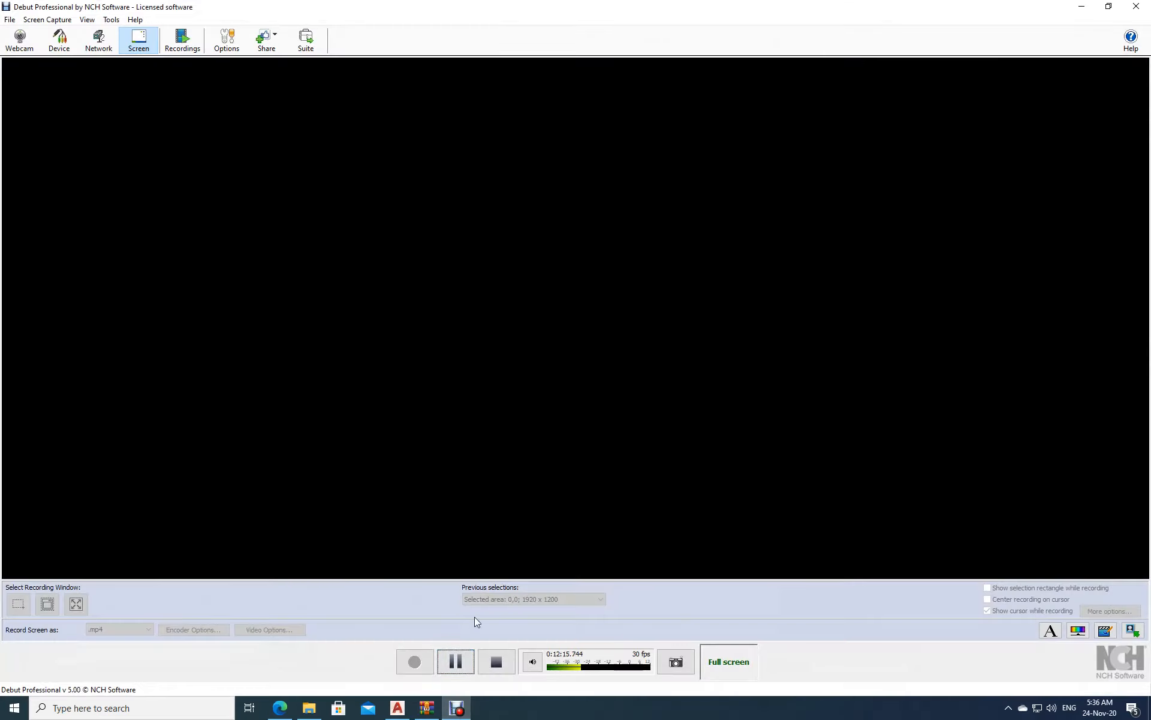